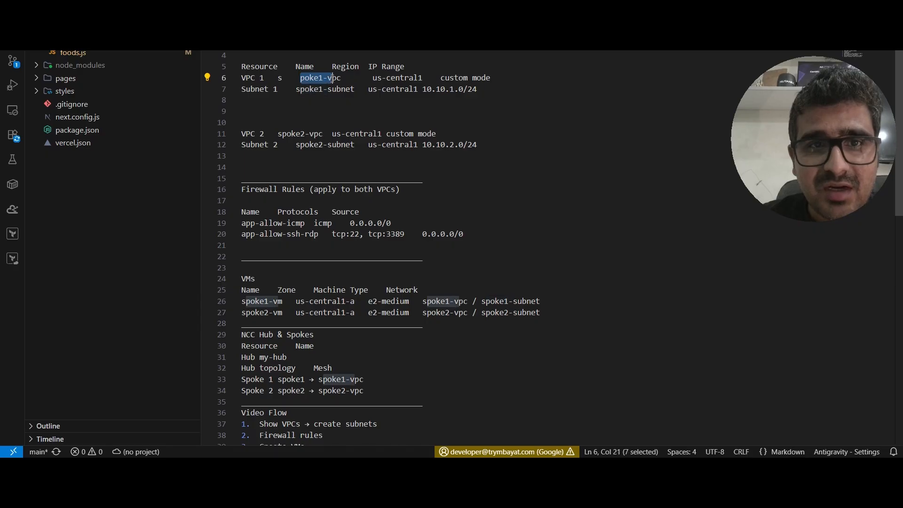
- Review the planned names, regions, custom mode and IP ranges of the two VPCs and their subnets in the notes
drag(372, 78, 489, 78)
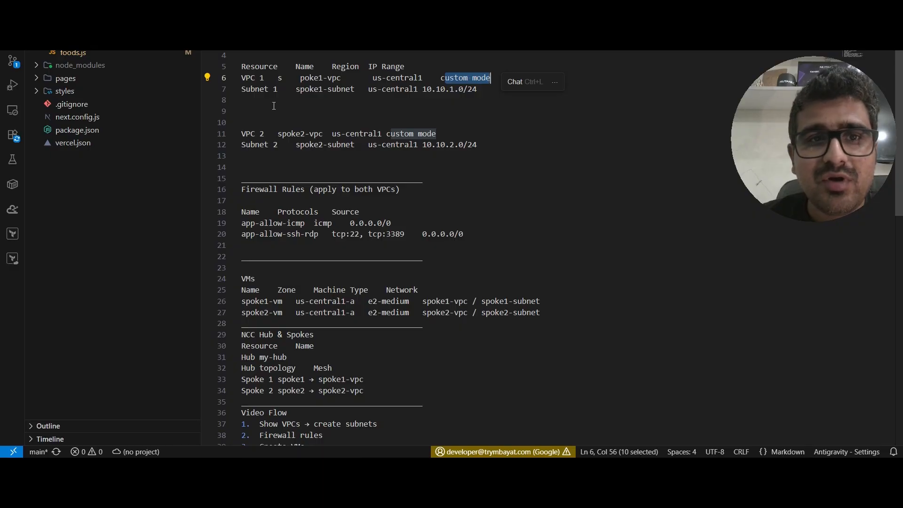
drag(277, 89, 354, 92)
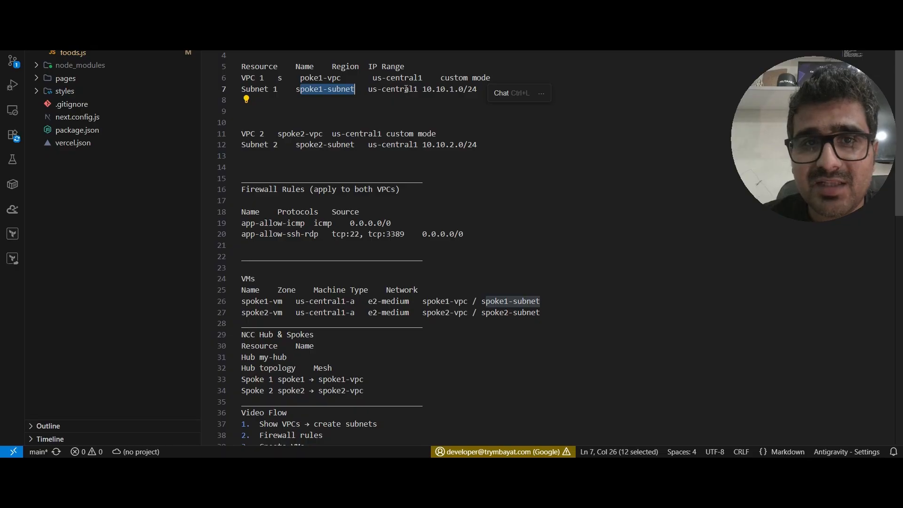
drag(427, 90, 480, 92)
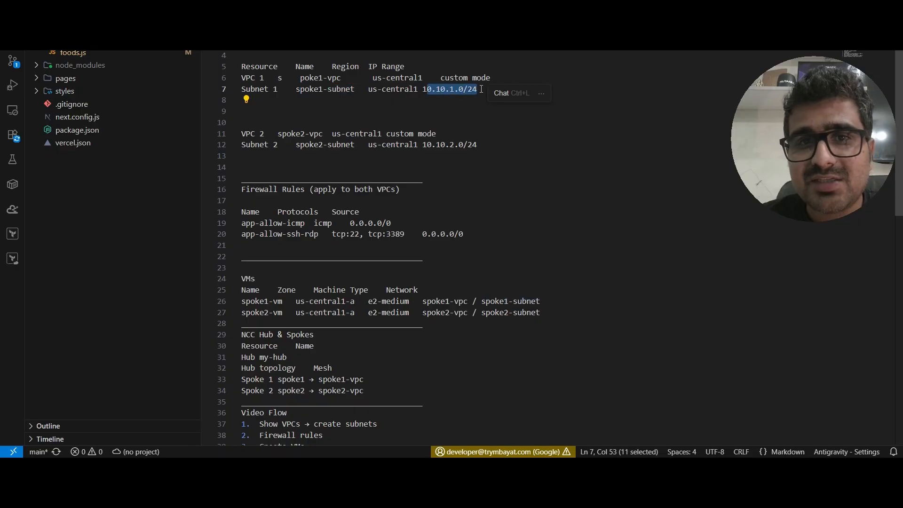
click(450, 78)
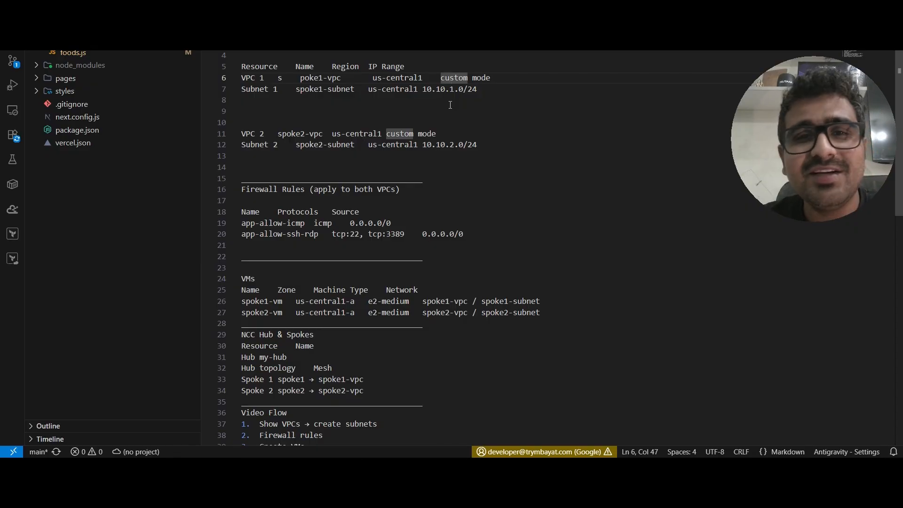
drag(491, 78, 445, 78)
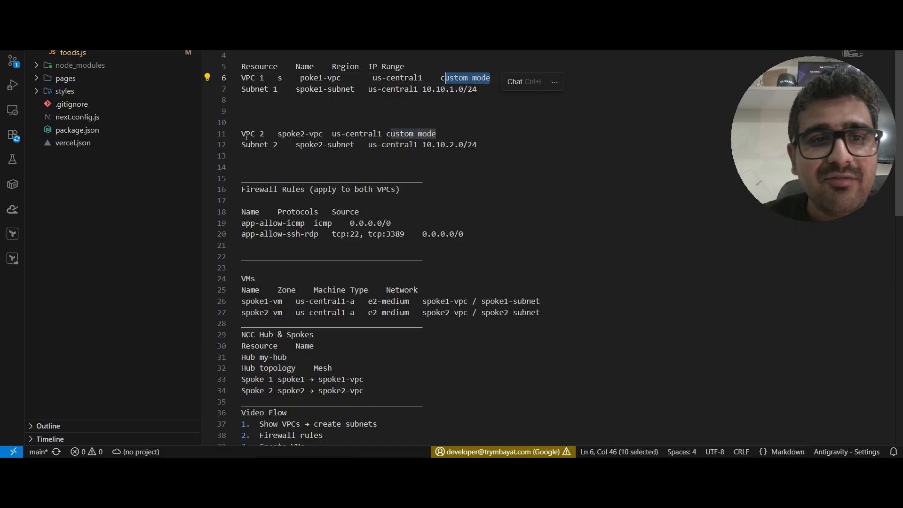
double_click(290, 134)
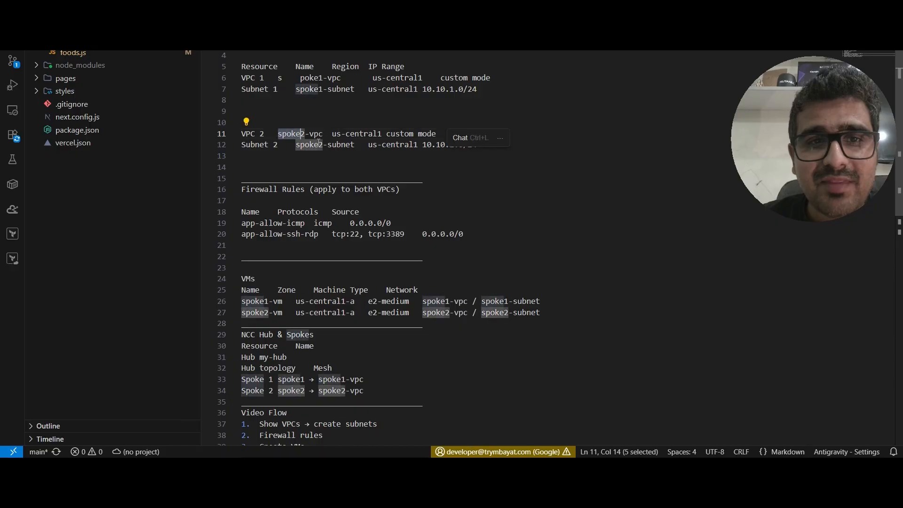
click(318, 144)
drag(323, 134, 287, 134)
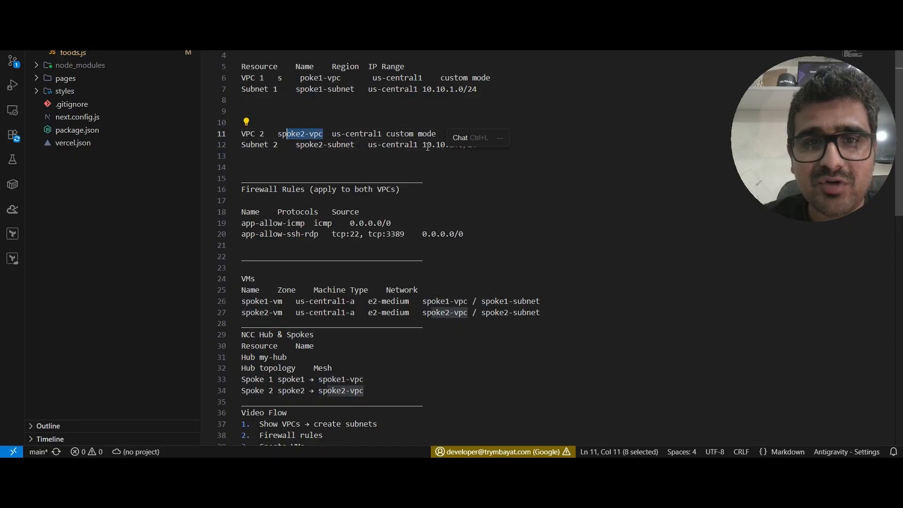
click(427, 147)
drag(484, 145, 251, 148)
click(472, 156)
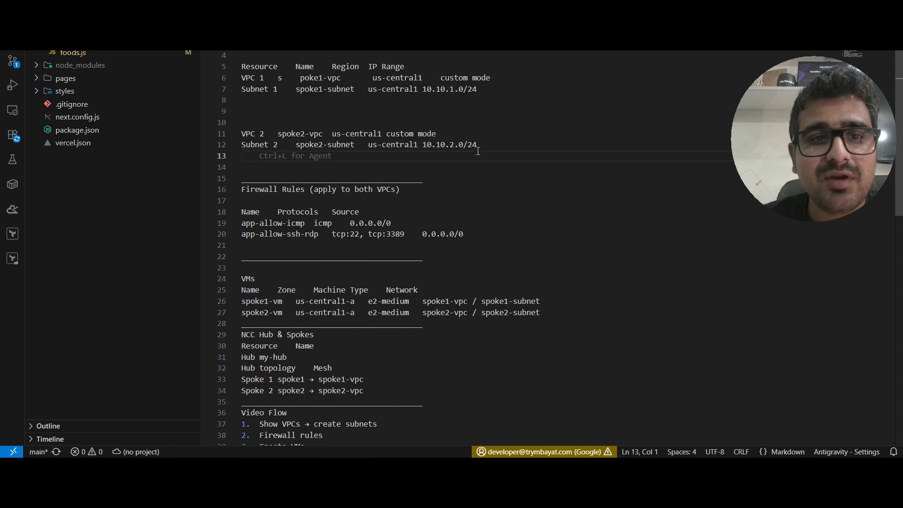
- Review the firewall rules, VMs, and NCC hub and spoke mappings planned in the notes against the VPC and subnet entries
drag(464, 234, 247, 225)
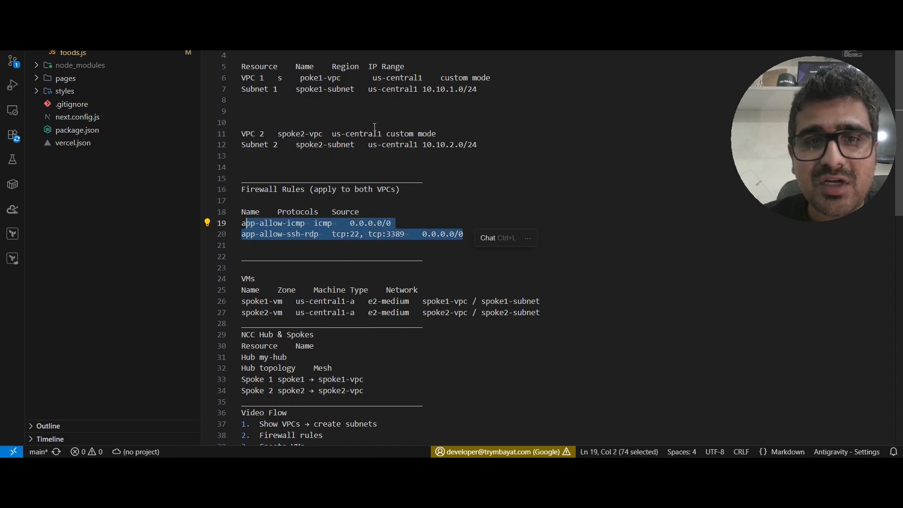
click(342, 125)
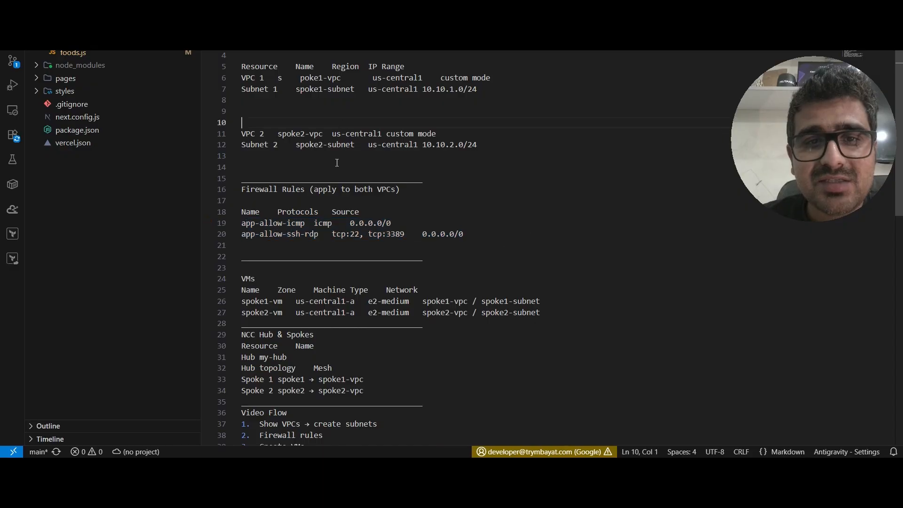
scroll(371, 198, down, 2)
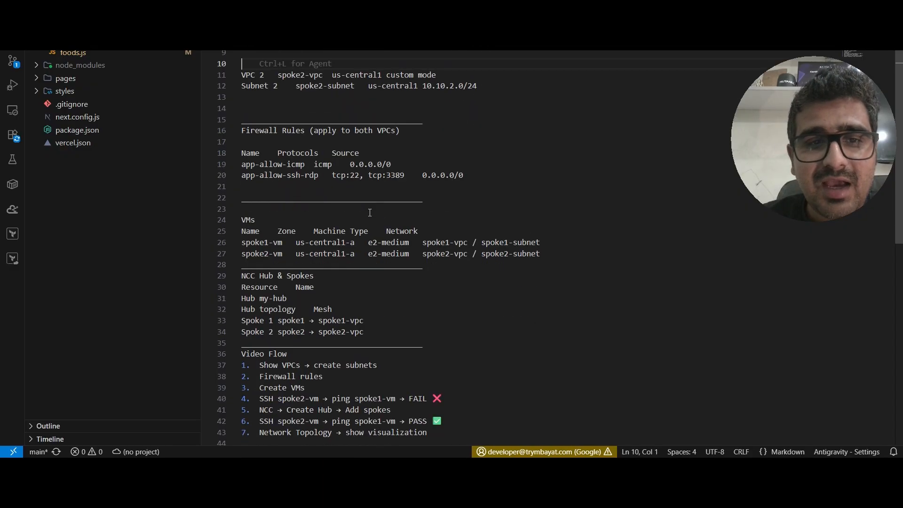
click(251, 246)
scroll(349, 173, up, 2)
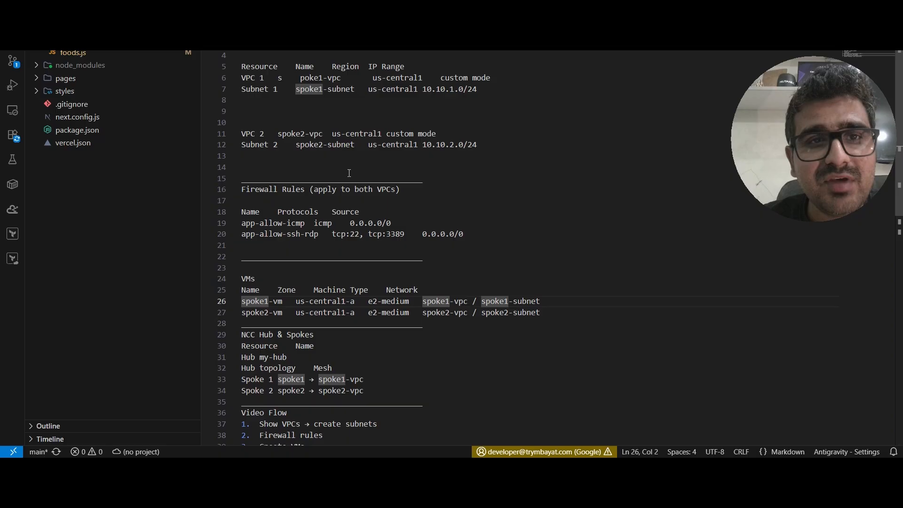
click(319, 78)
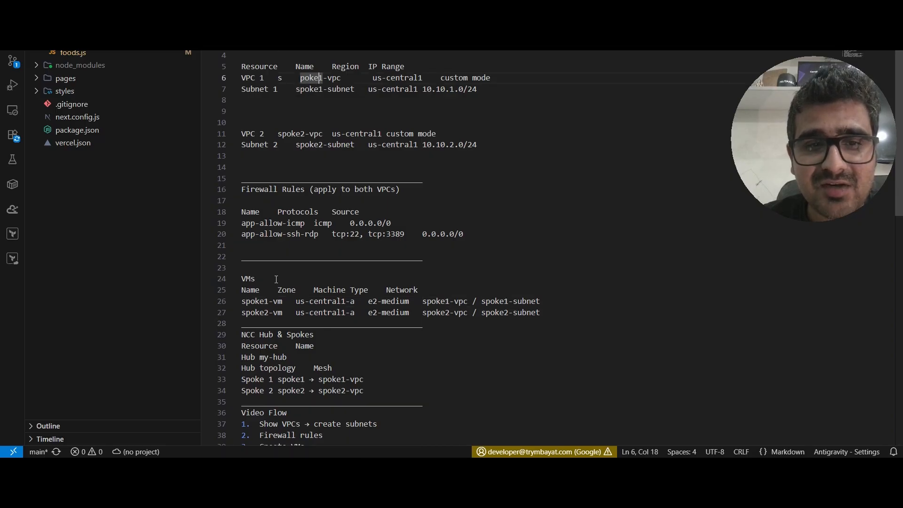
double_click(263, 145)
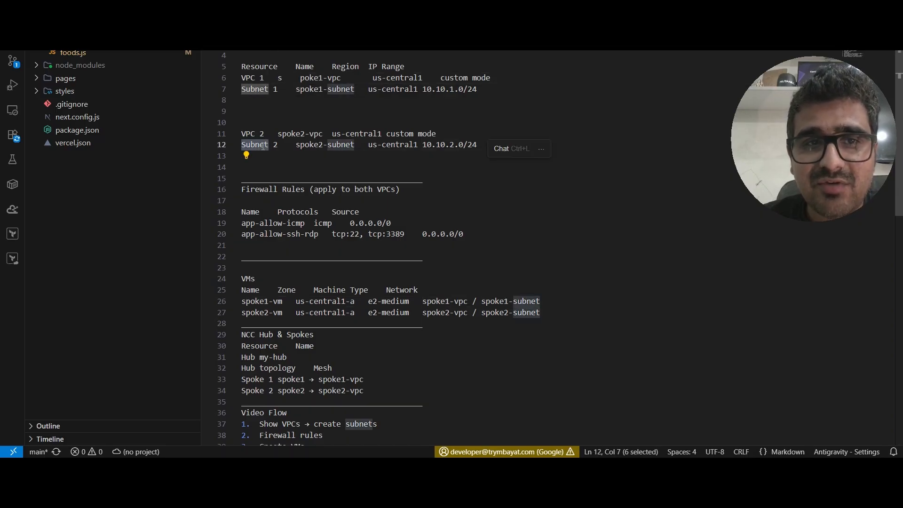
scroll(262, 146, down, 1)
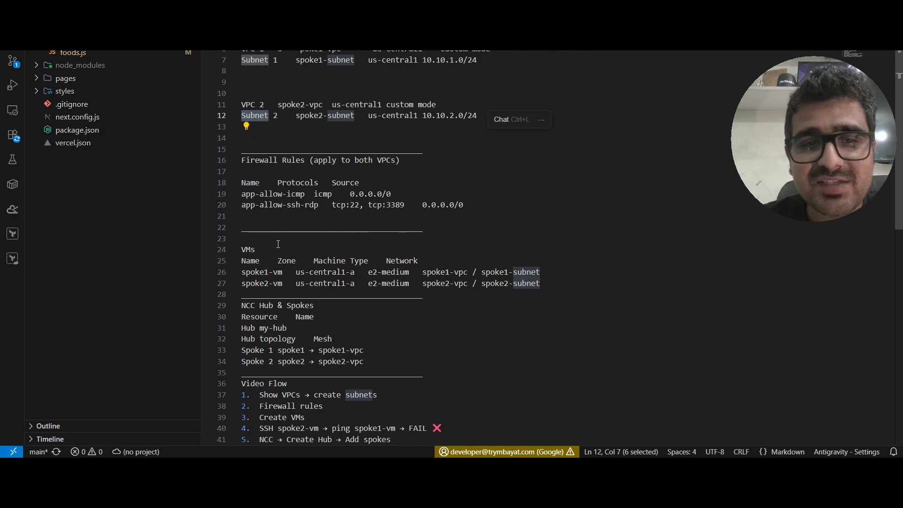
scroll(278, 244, down, 2)
drag(291, 273, 259, 272)
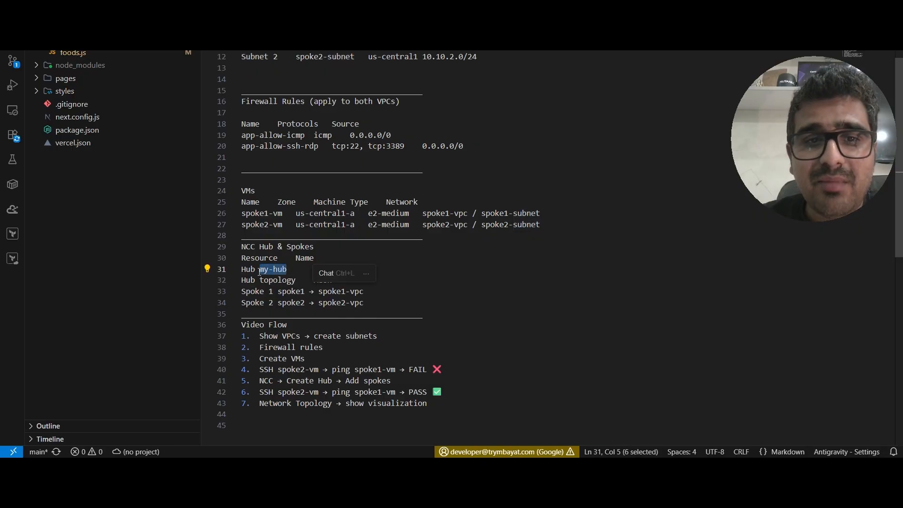
click(282, 303)
drag(363, 303, 302, 292)
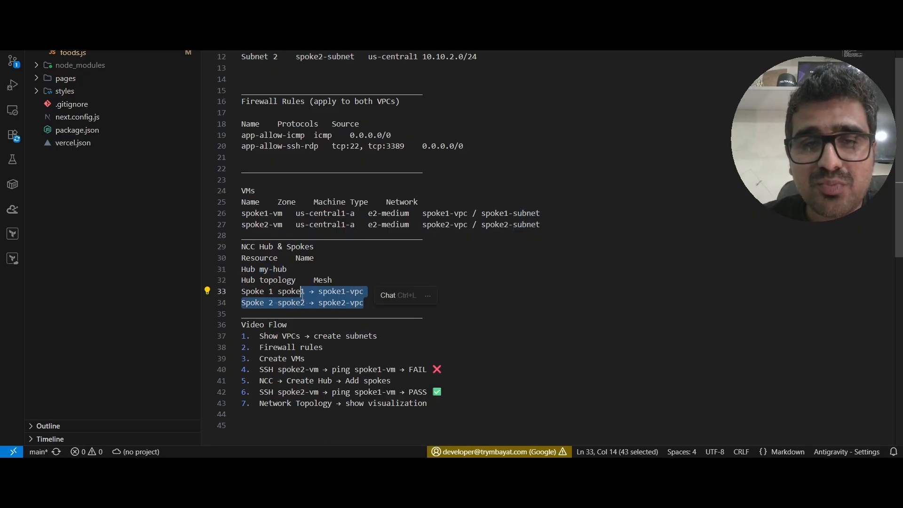
scroll(350, 235, up, 2)
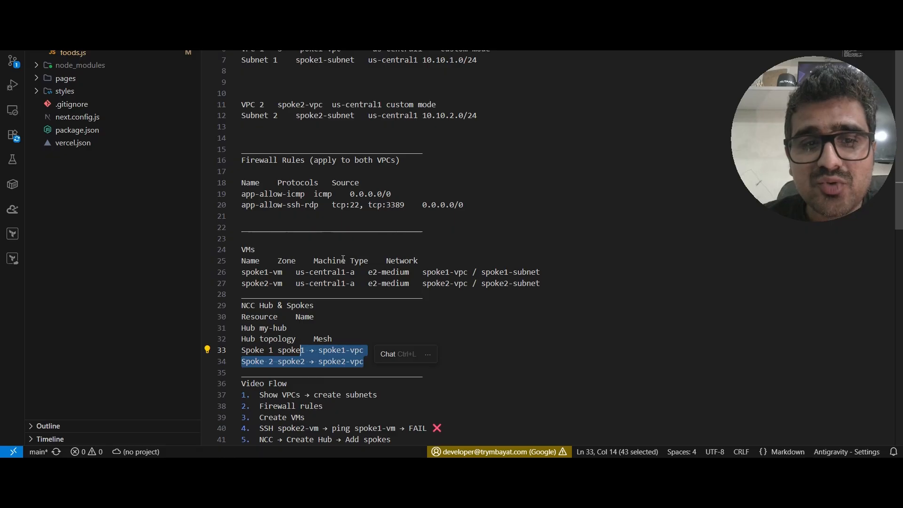
scroll(343, 259, down, 1)
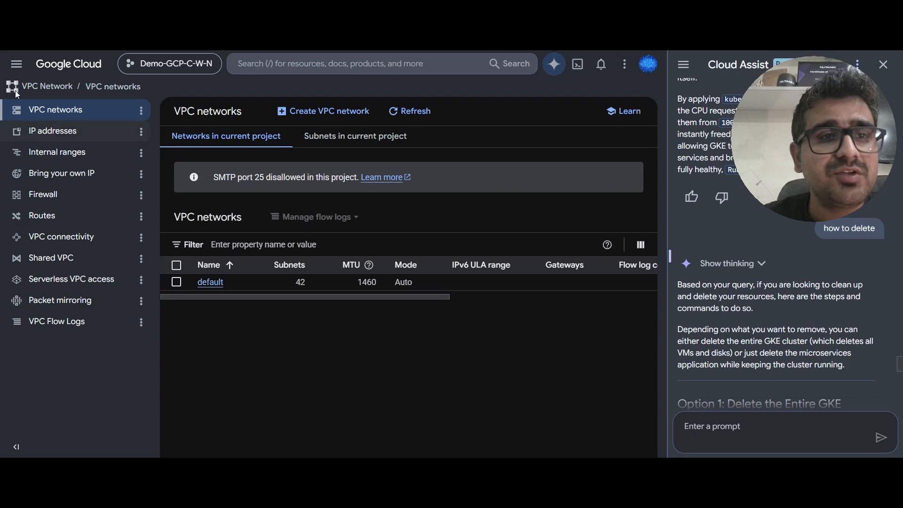
click(17, 64)
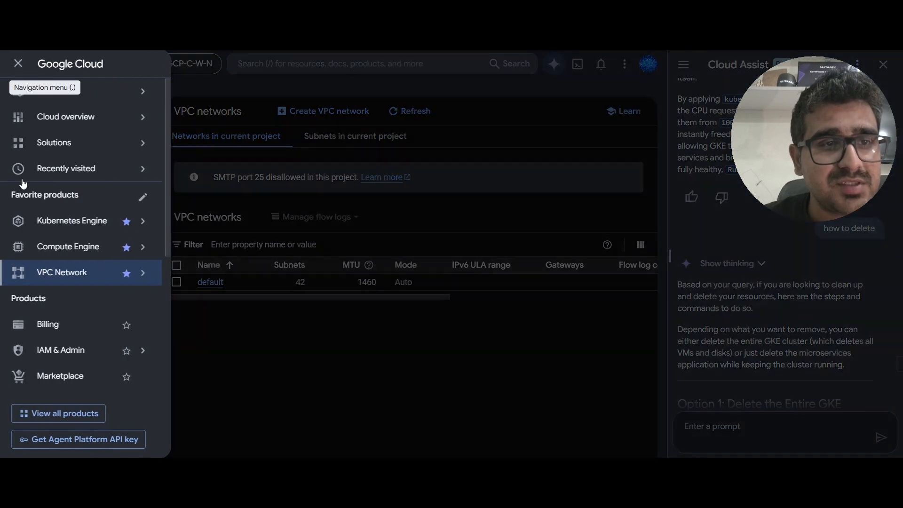
click(235, 365)
click(17, 91)
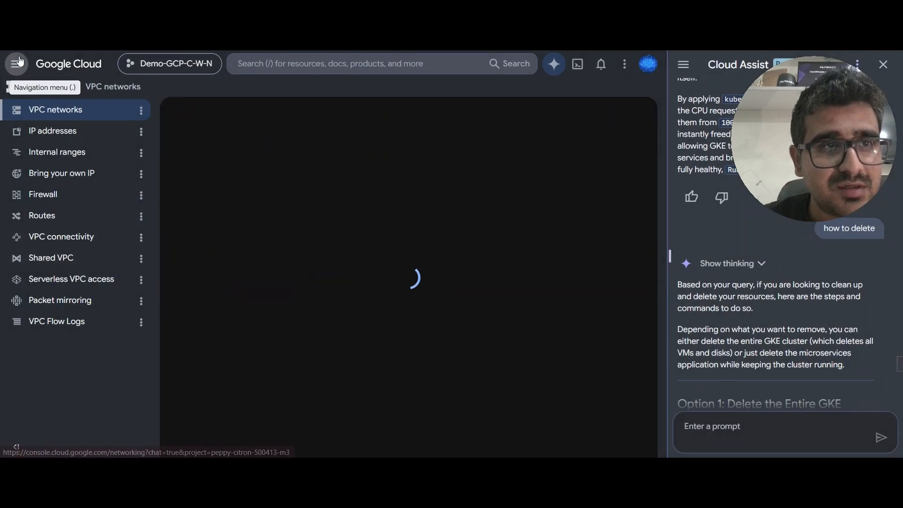
click(16, 63)
scroll(66, 250, down, 5)
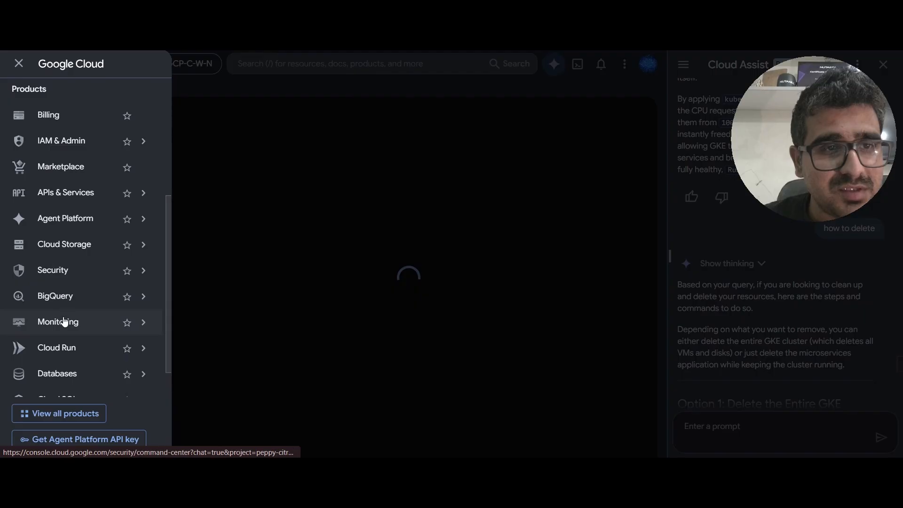
mouse_move(67, 373)
scroll(69, 358, down, 1)
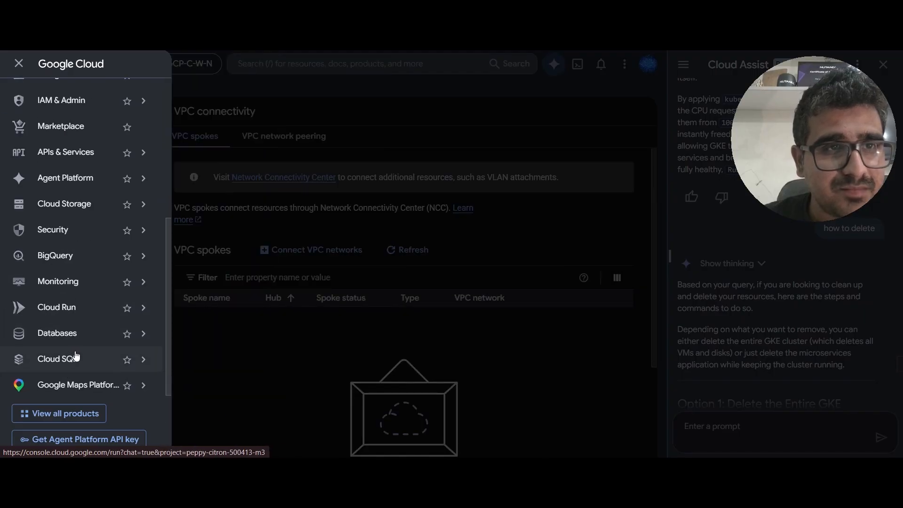
scroll(74, 352, up, 3)
mouse_move(79, 141)
click(196, 155)
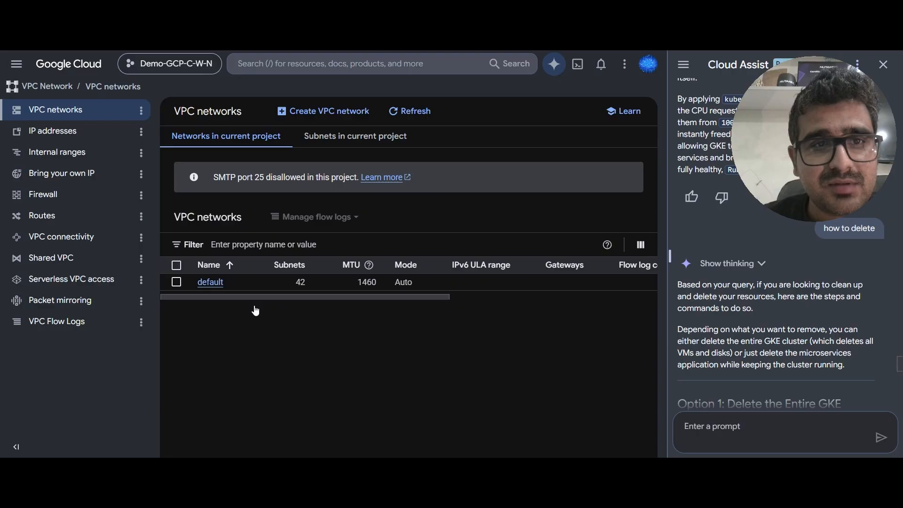
- Start creating a new VPC network and name it poke1-vpc
click(329, 111)
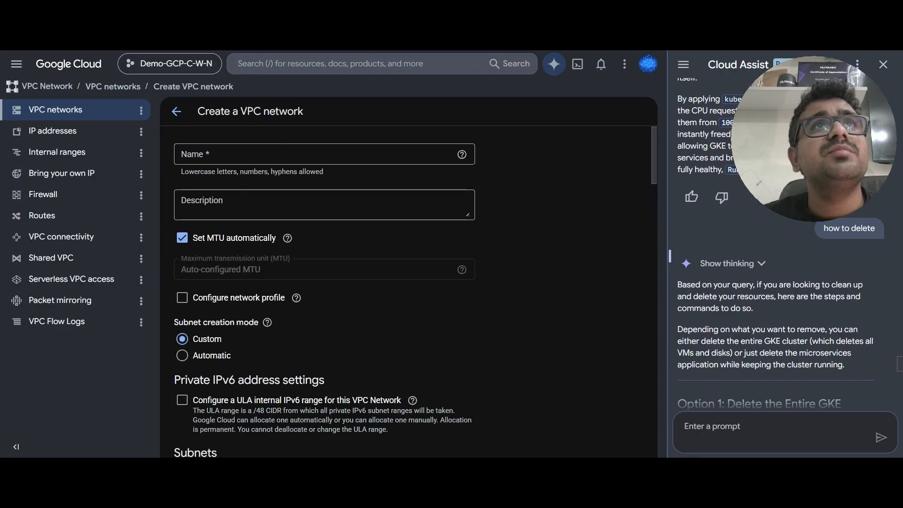
click(202, 159)
text(poke1-vpc)
- Name the network's new subnet spoke1-subnet and set its region to us-central1 (Iowa)
scroll(219, 203, down, 1)
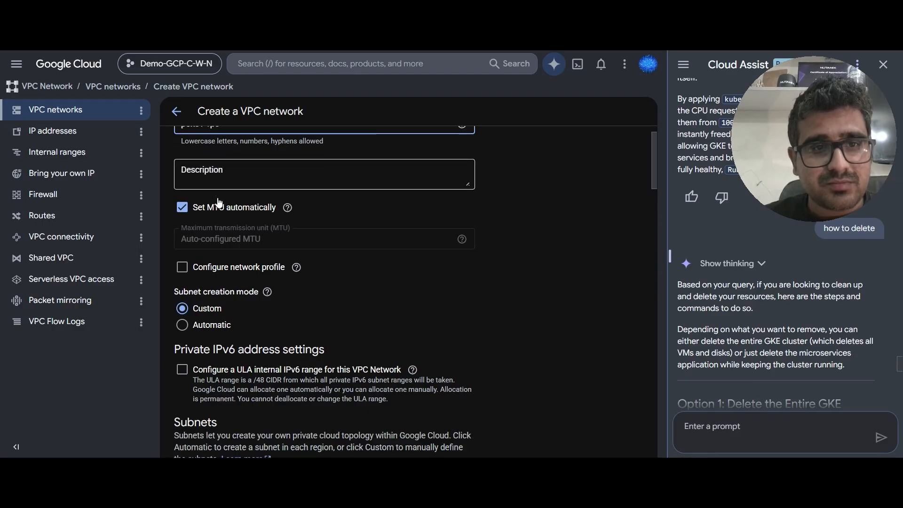
scroll(219, 202, down, 2)
scroll(221, 239, down, 3)
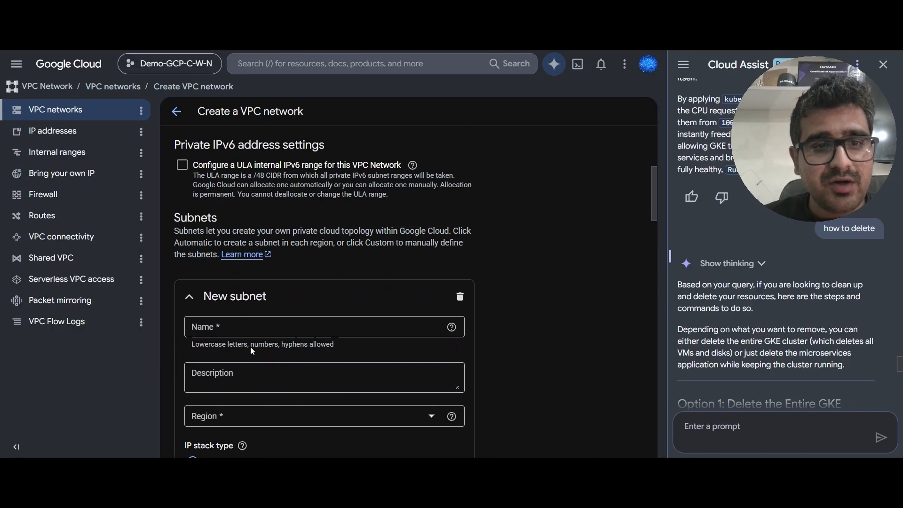
click(220, 332)
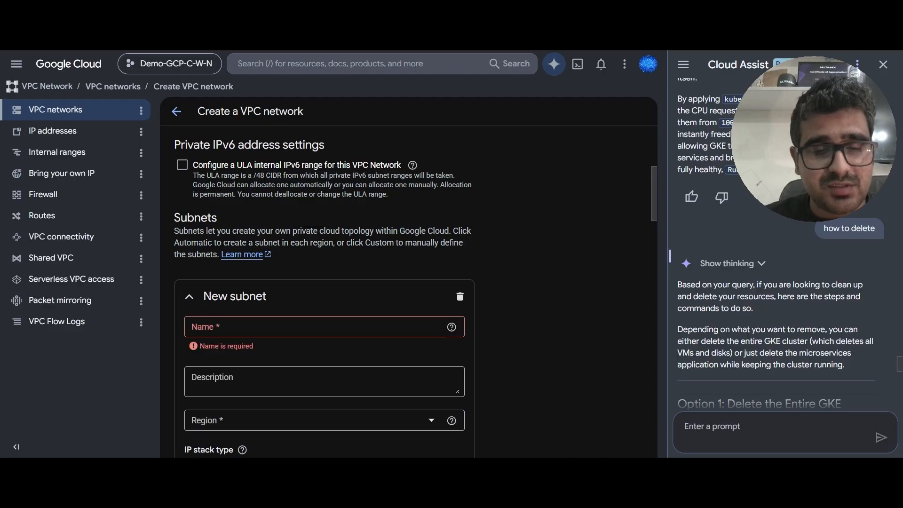
click(217, 331)
text(spoke1-subnet)
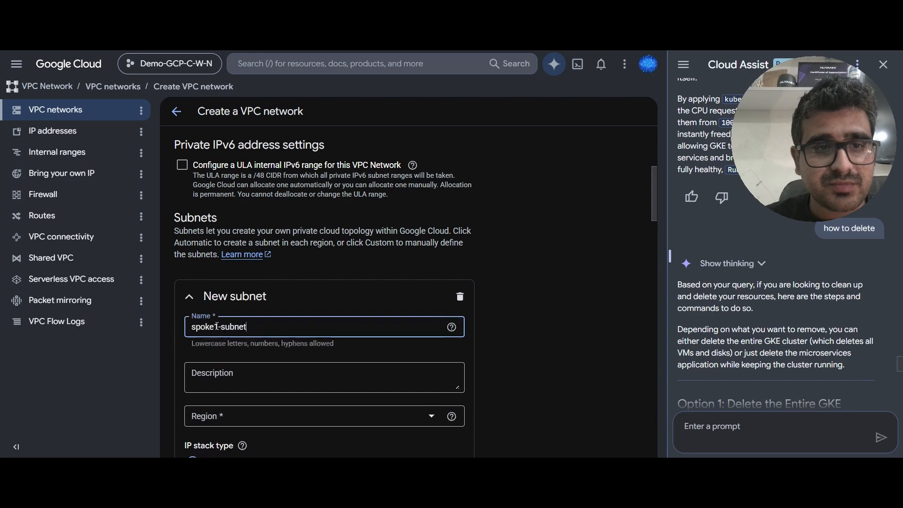
scroll(216, 348, down, 2)
click(234, 362)
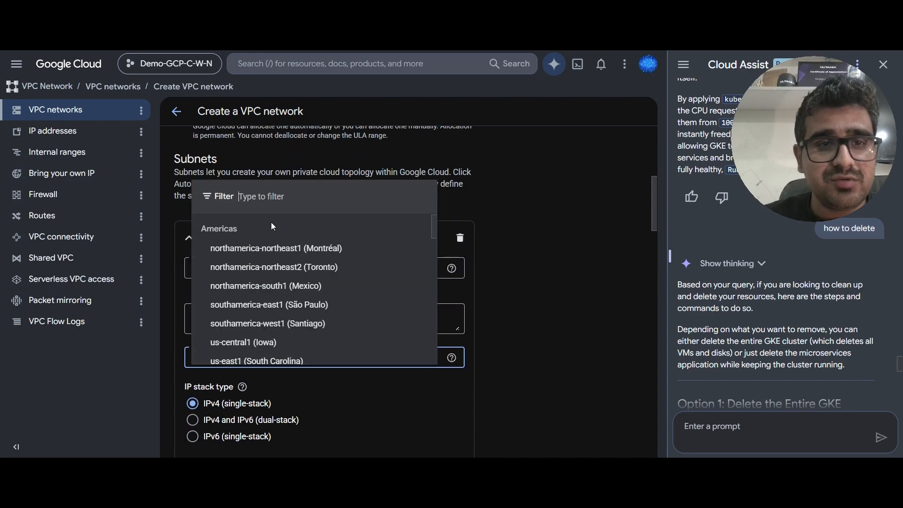
text(us-cent)
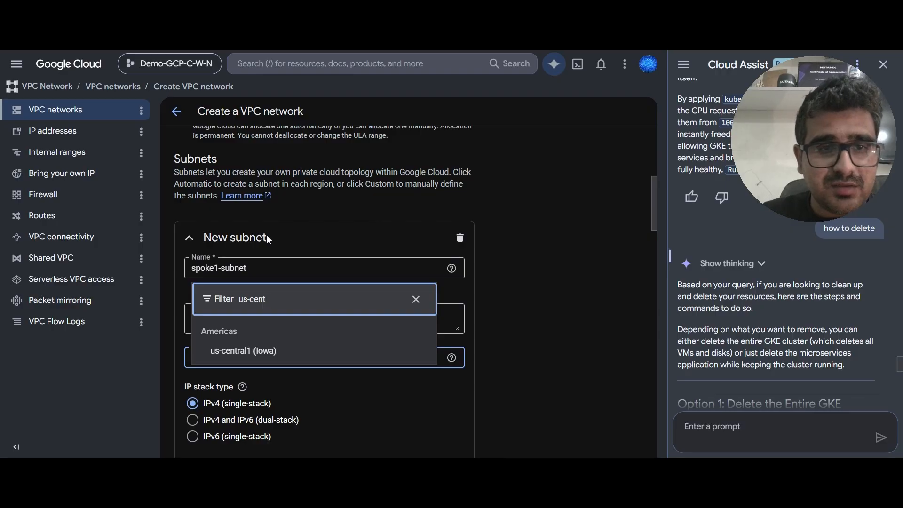
click(254, 353)
- Set the primary IPv4 range of spoke1-subnet to 10.10.1.0/24
scroll(261, 330, down, 3)
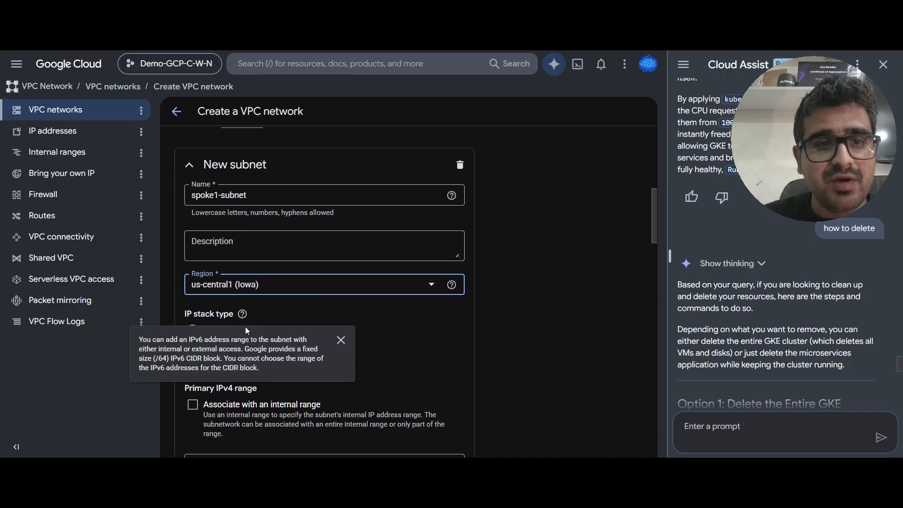
scroll(416, 321, down, 2)
click(233, 310)
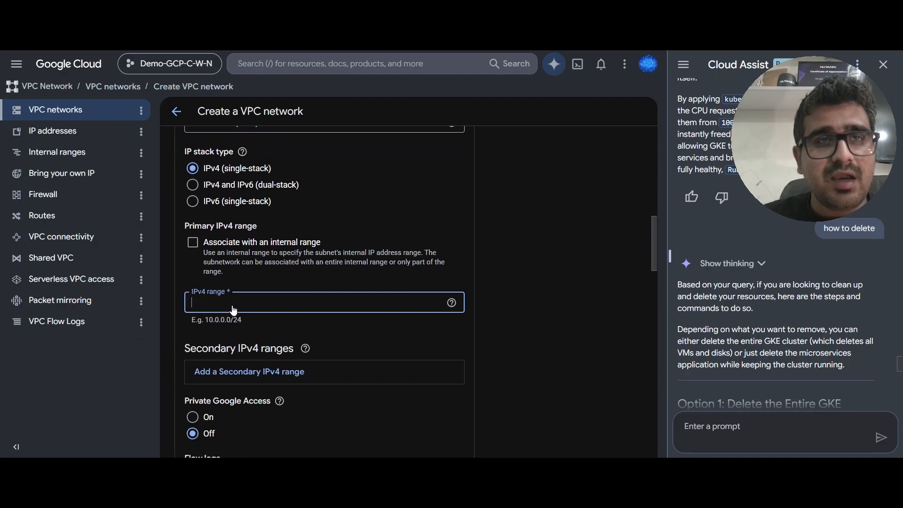
text(1)
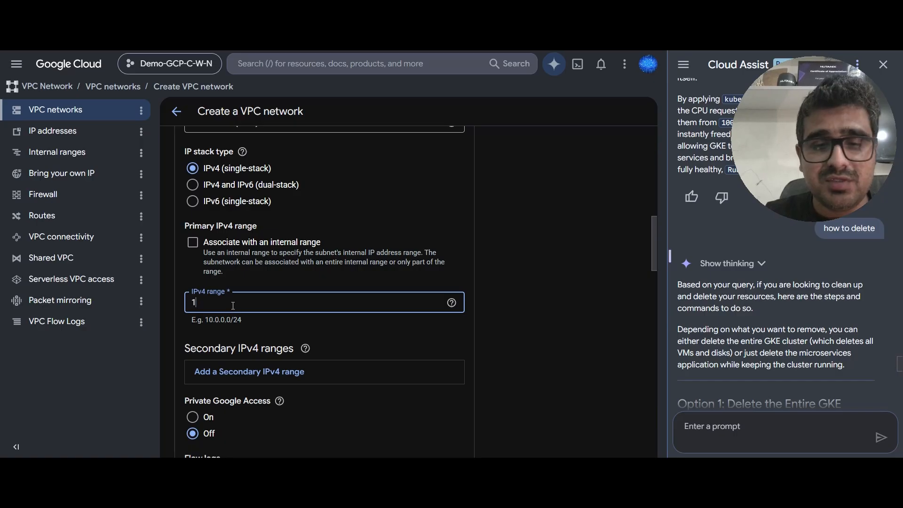
text(0.10.1.)
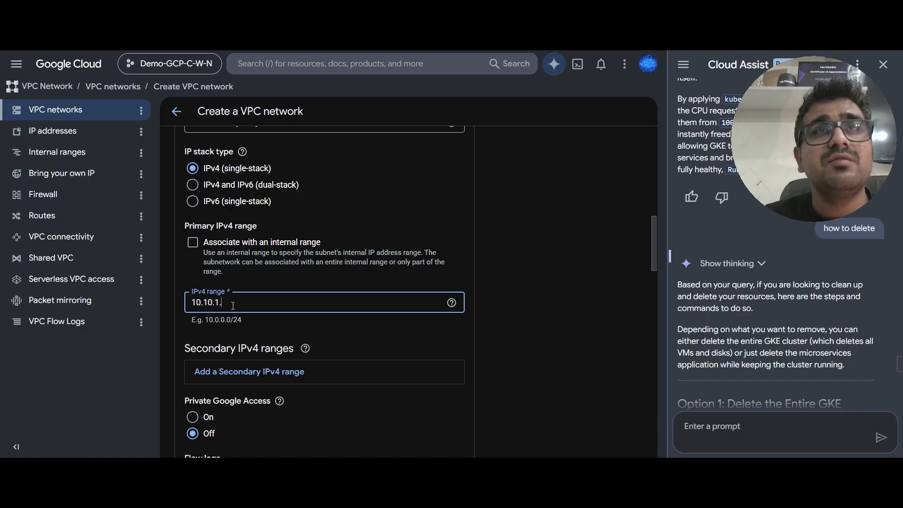
text(0/2)
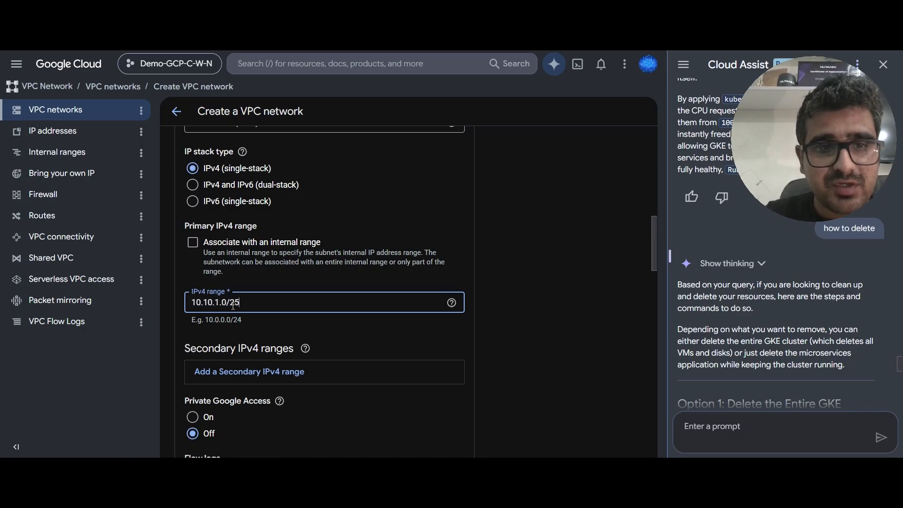
text(4)
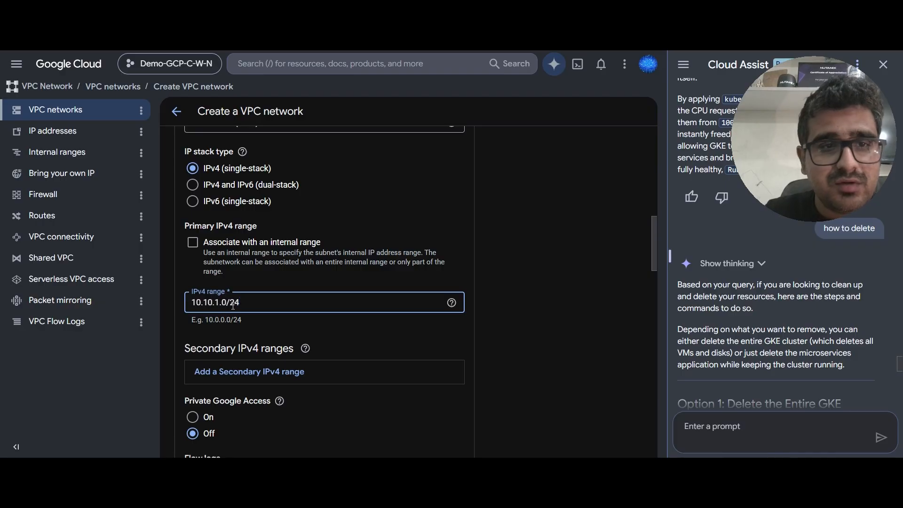
- Check the network and subnet entries, and select the poke1-vpc ingress rules allowing icmp, rdp and ssh
scroll(297, 316, down, 5)
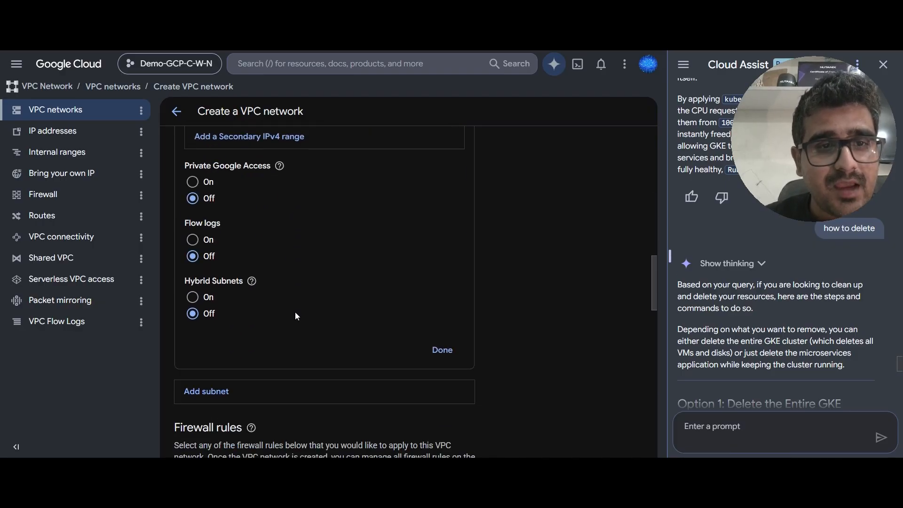
scroll(295, 312, up, 10)
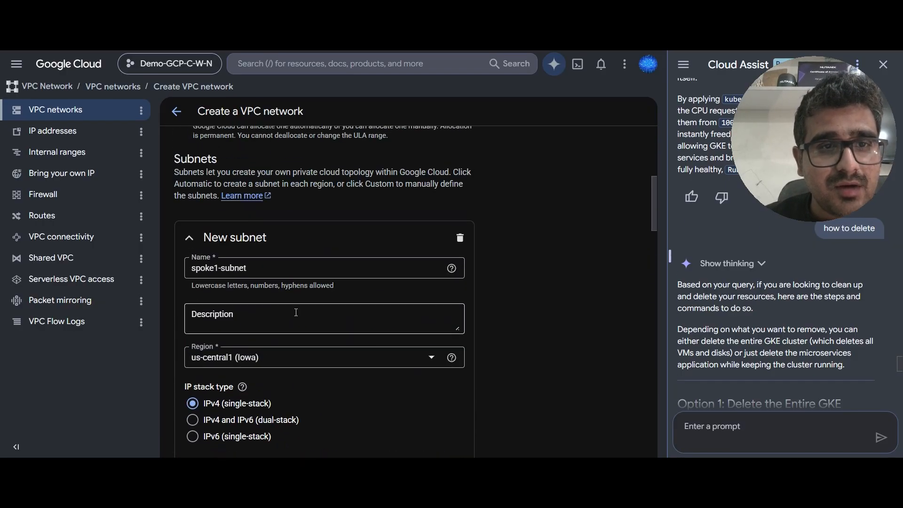
scroll(295, 312, up, 4)
scroll(295, 312, up, 3)
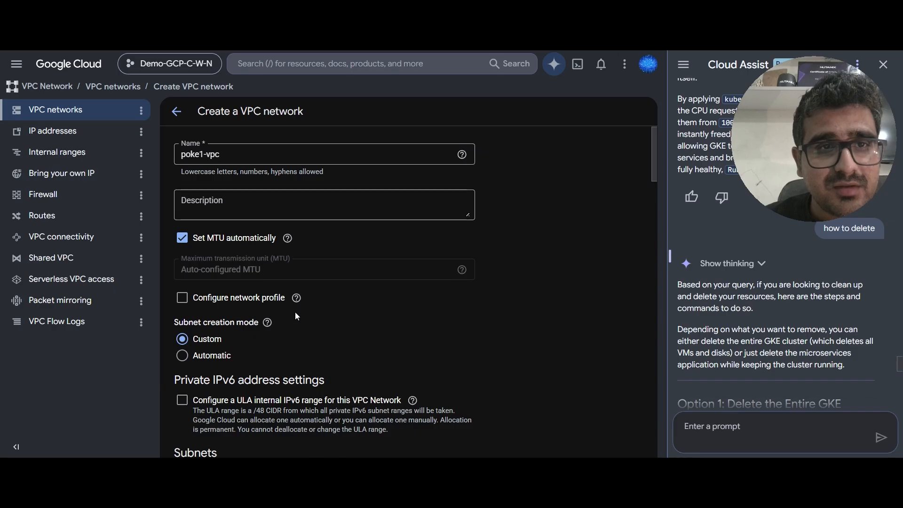
scroll(295, 313, down, 12)
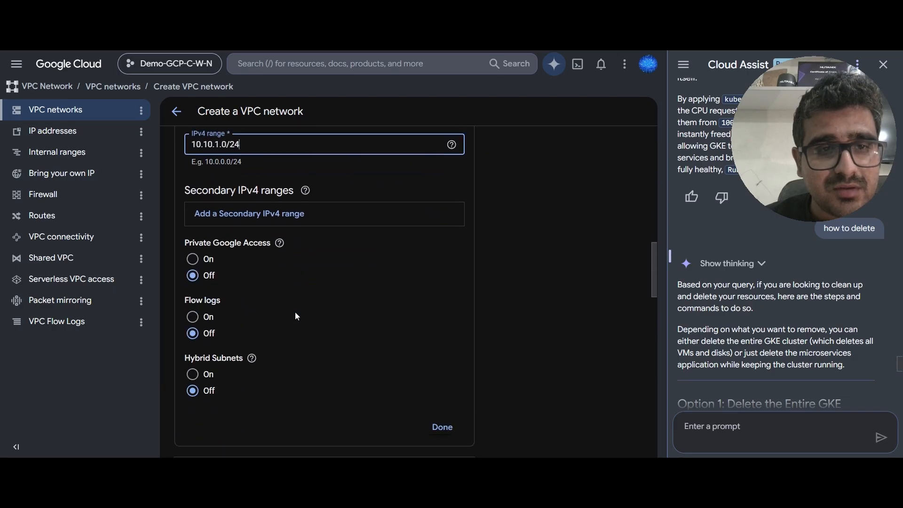
scroll(296, 316, down, 7)
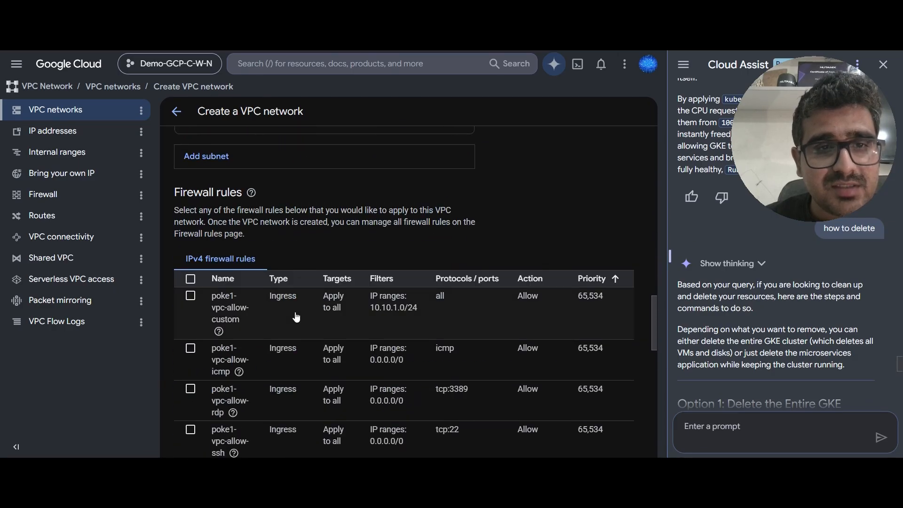
scroll(296, 317, down, 3)
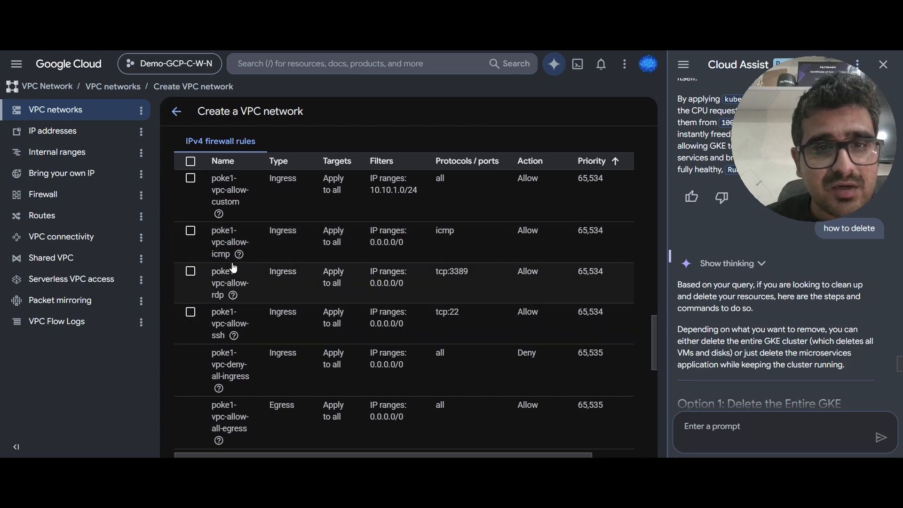
scroll(279, 323, down, 3)
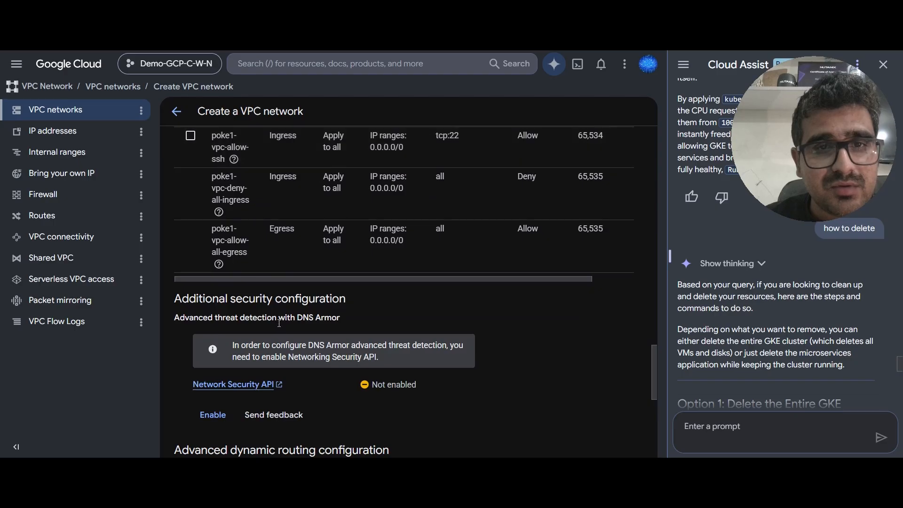
scroll(279, 323, up, 3)
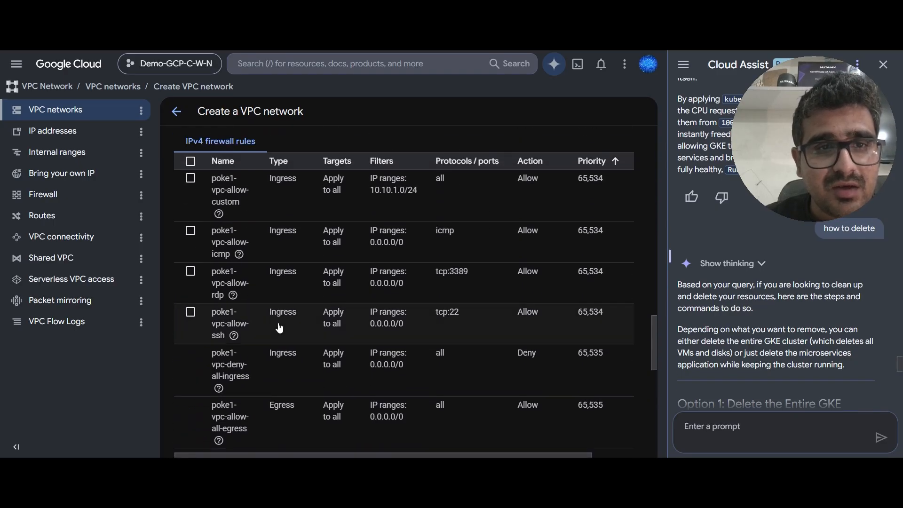
click(190, 230)
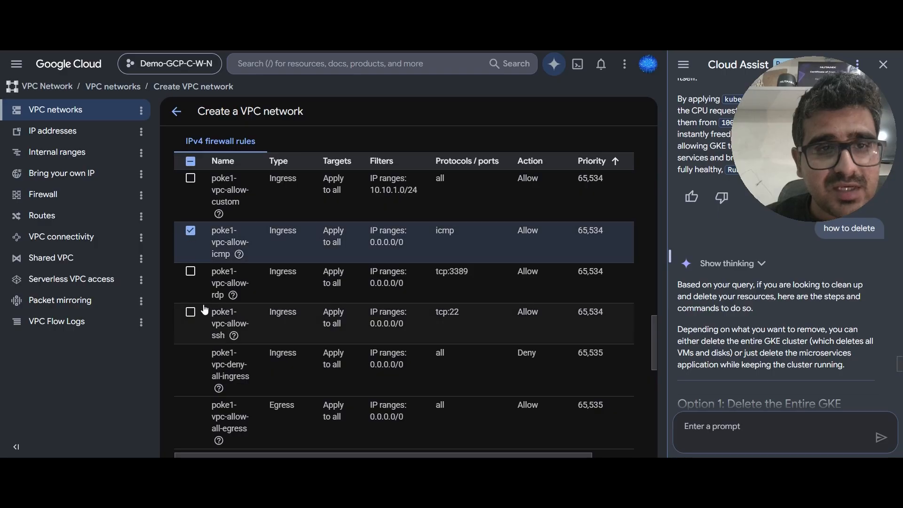
click(190, 271)
click(190, 312)
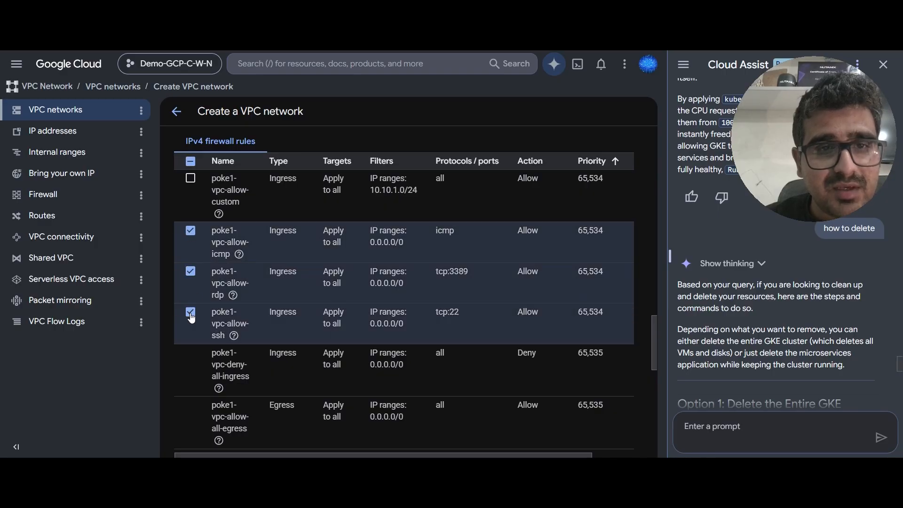
- Review the selected firewall rules and the dynamic routing settings, and create the poke1-vpc network
scroll(372, 331, down, 3)
scroll(382, 334, down, 5)
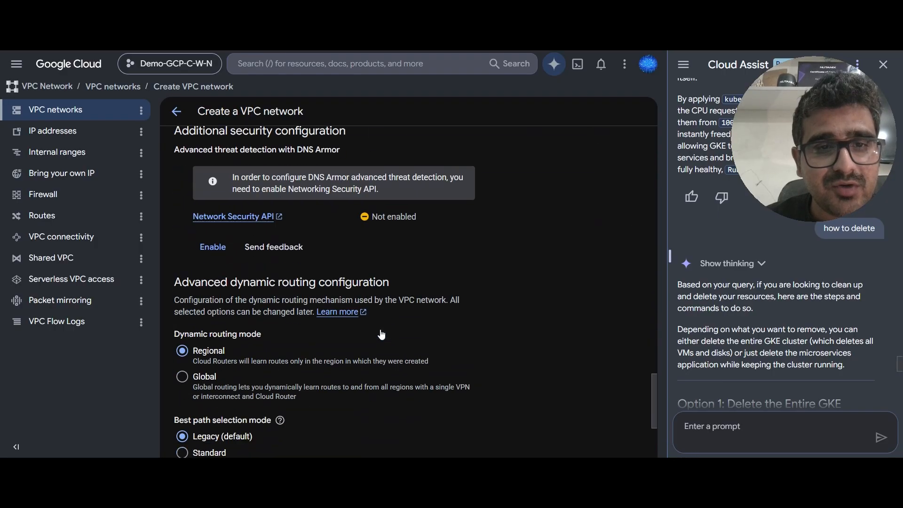
scroll(382, 333, up, 6)
scroll(380, 331, up, 4)
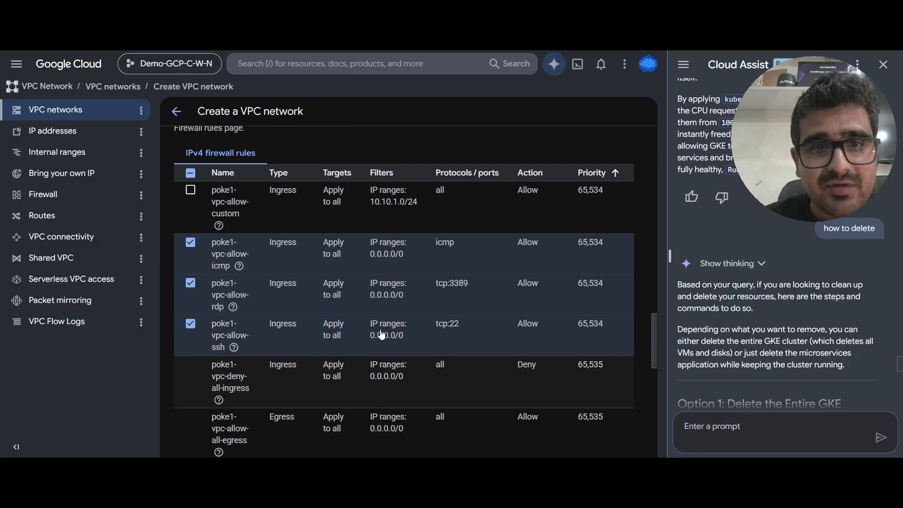
scroll(381, 334, down, 4)
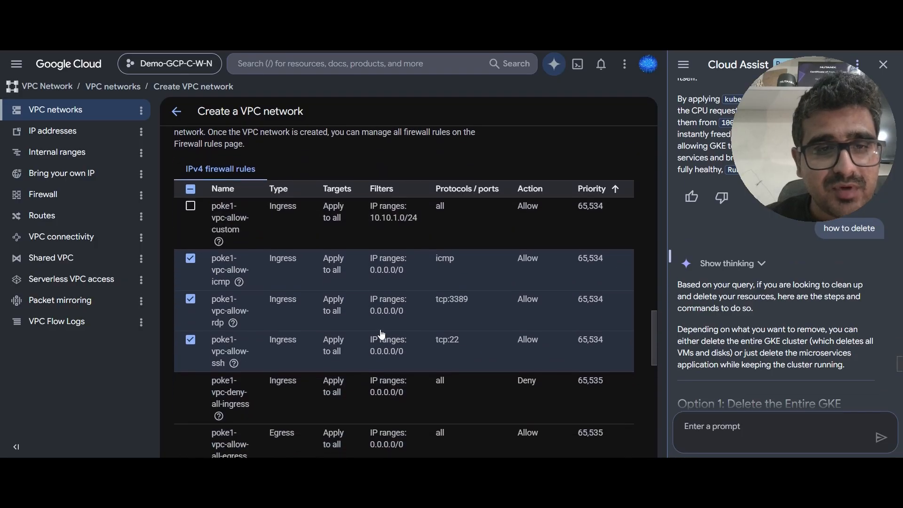
scroll(381, 335, down, 1)
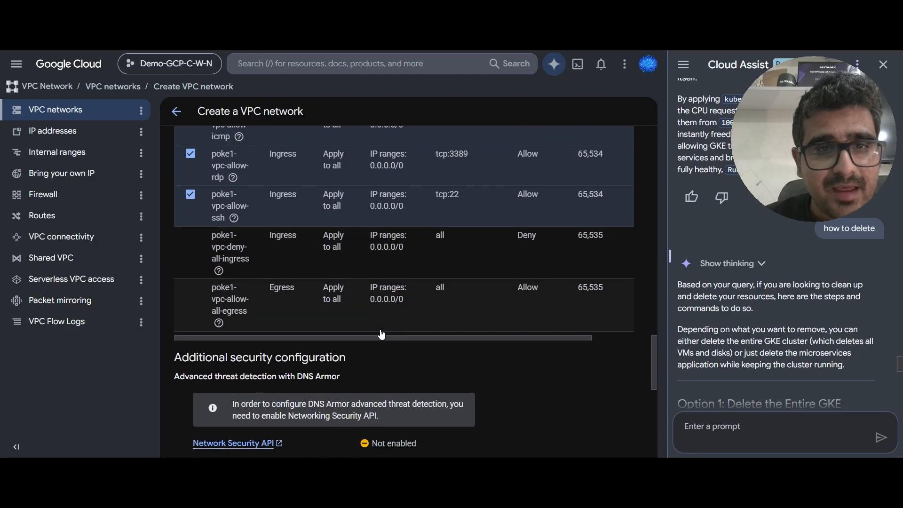
scroll(381, 334, down, 7)
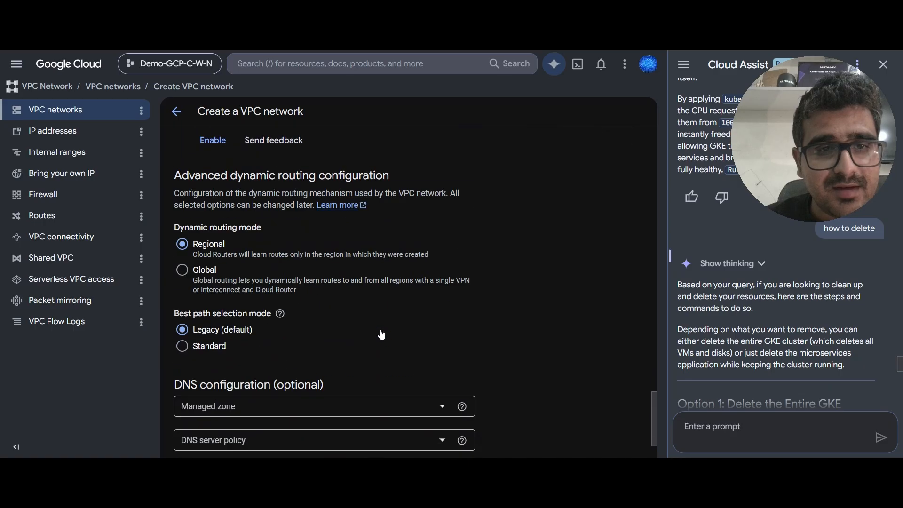
click(184, 408)
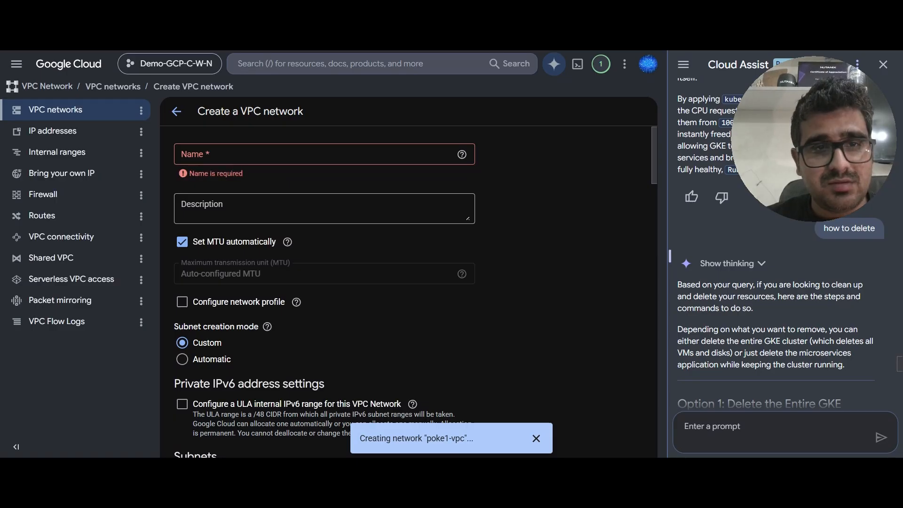
- Name the second custom-mode VPC network spoke2-vpc and its new subnet spoke2-subnet
click(271, 152)
text(poke1-vpc)
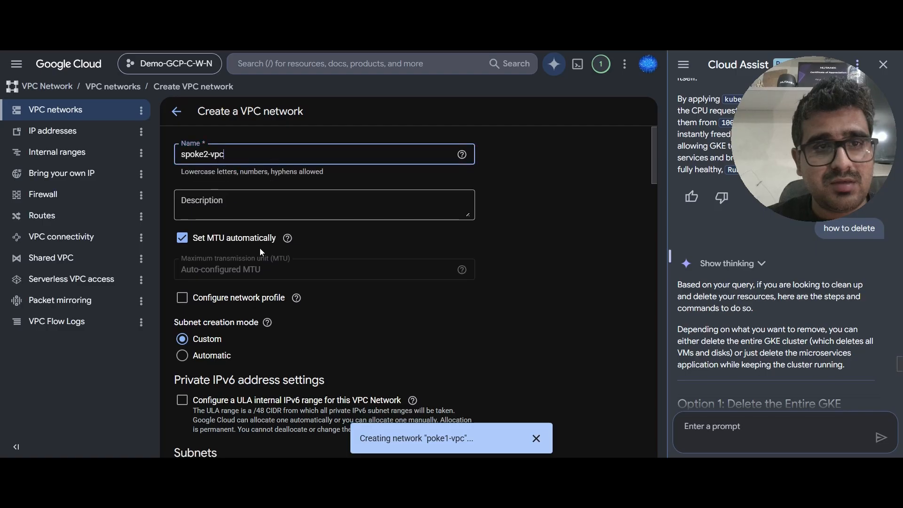
scroll(259, 248, down, 4)
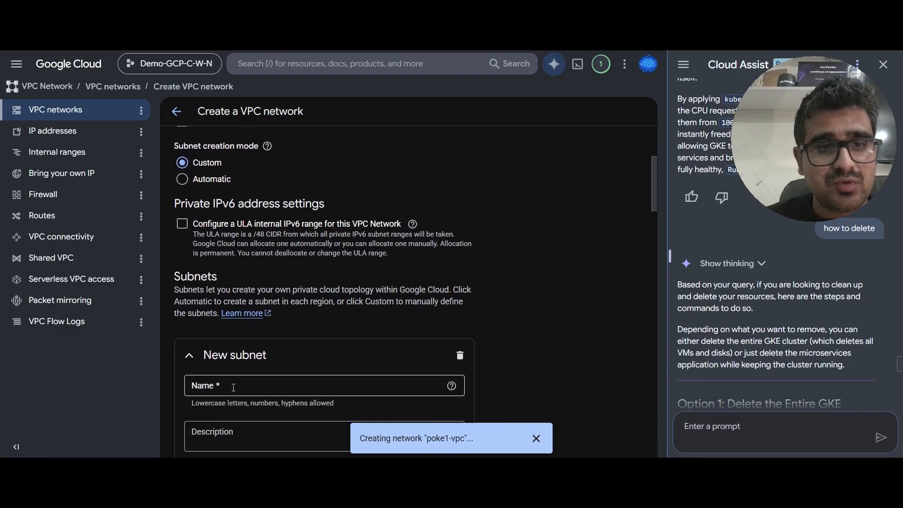
click(233, 387)
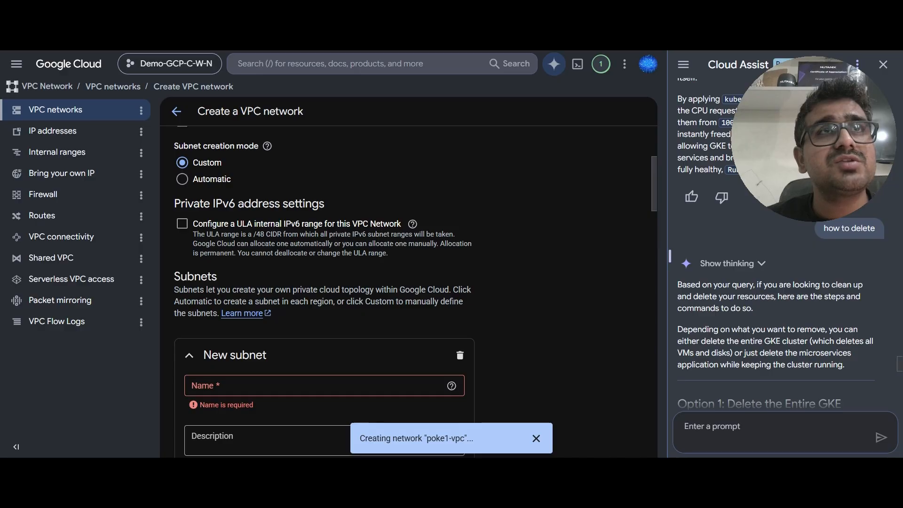
click(220, 388)
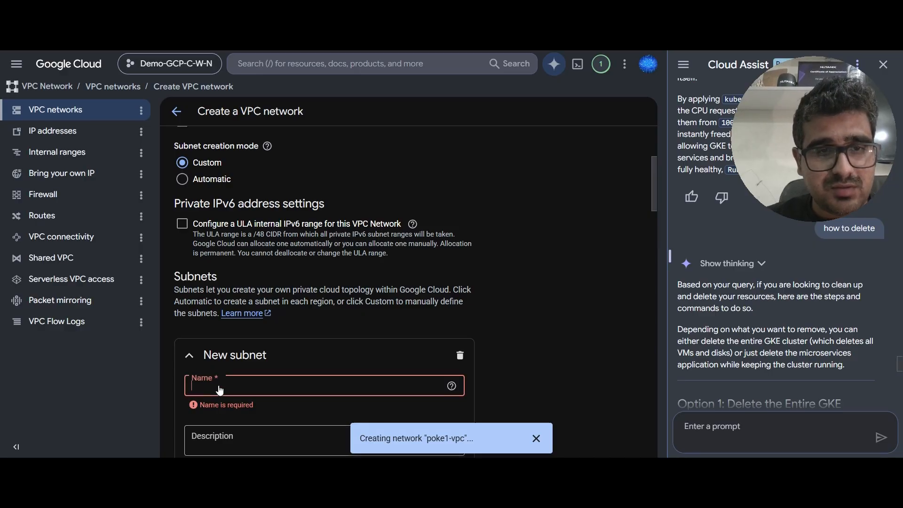
text(spoke2-subnet)
- Set the region of spoke2-subnet to us-central1 (Iowa)
scroll(253, 304, down, 4)
click(229, 306)
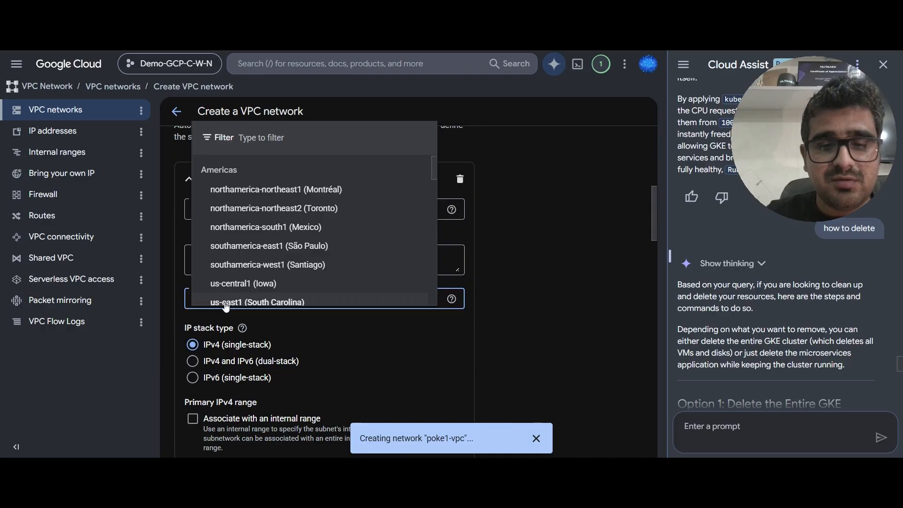
text(us)
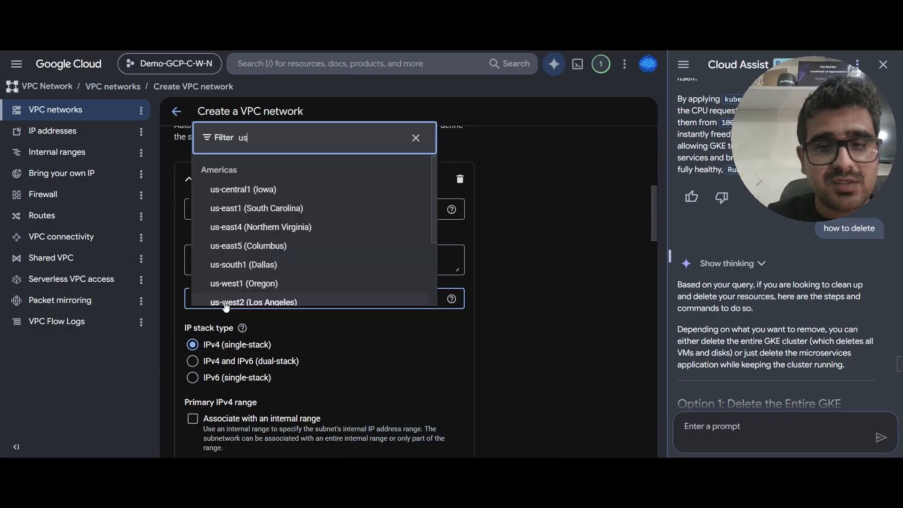
text(-centr)
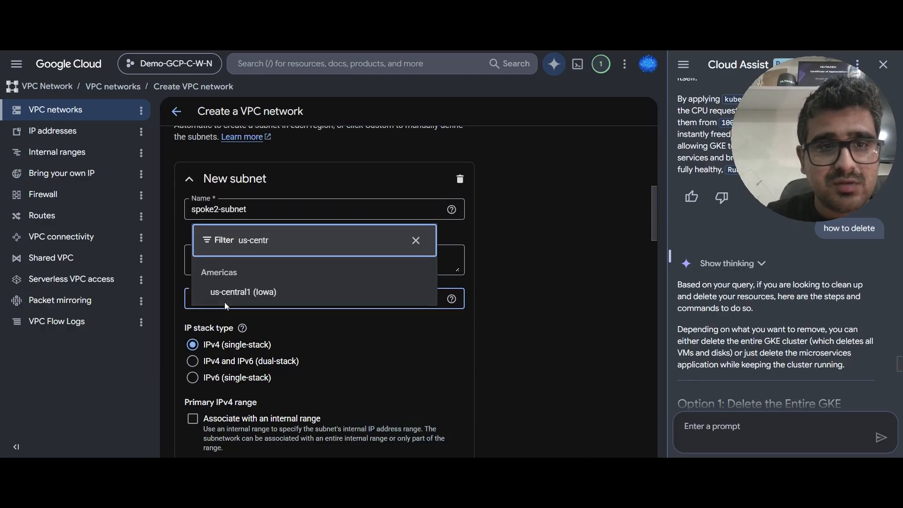
click(238, 298)
- Set the primary IPv4 range of spoke2-subnet to 10.10.2.0/24
scroll(322, 340, down, 1)
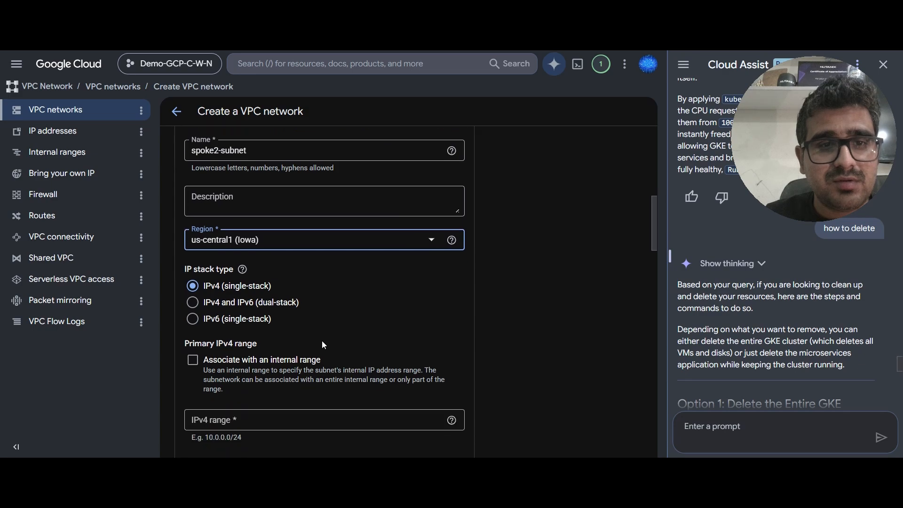
scroll(321, 341, up, 1)
scroll(262, 349, down, 4)
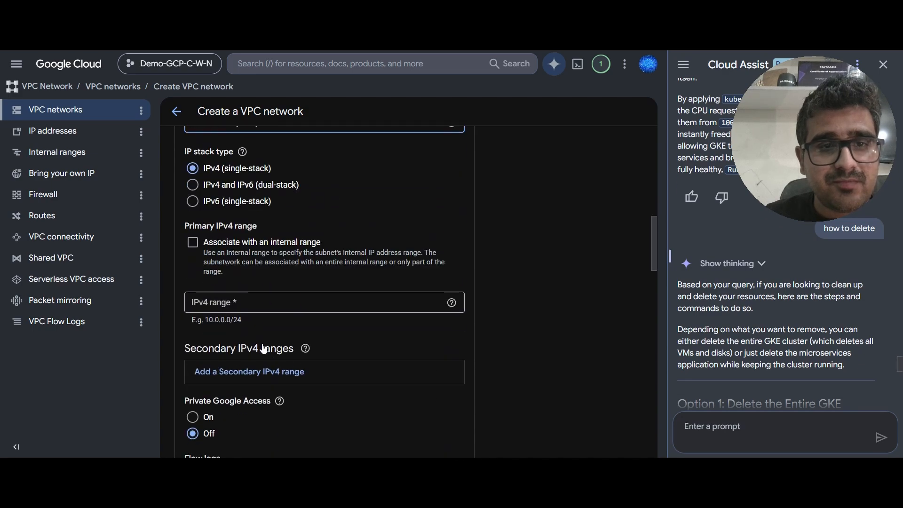
click(215, 310)
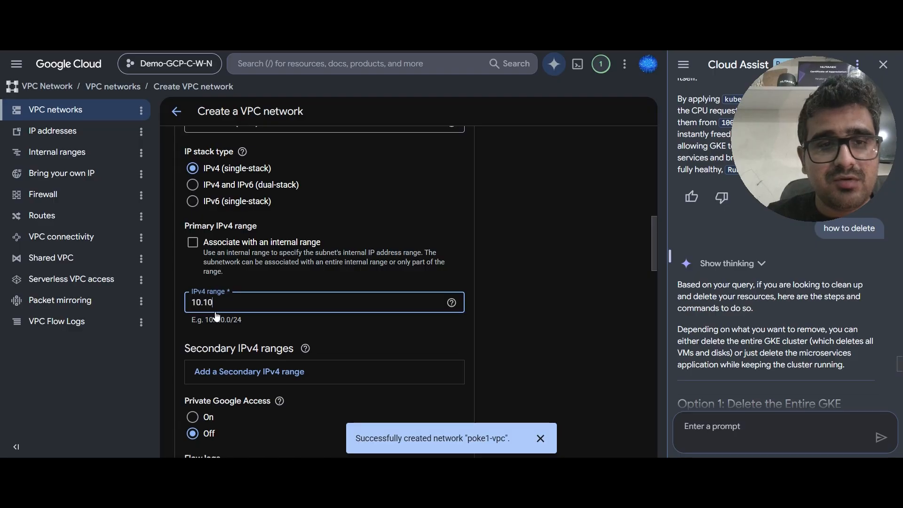
text(10.10.2.0/24)
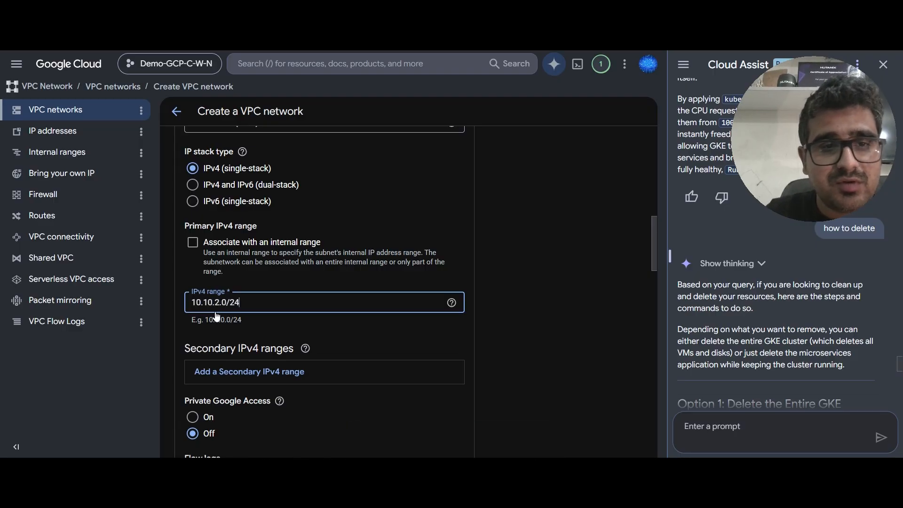
- Select the allow-icmp, allow-rdp and allow-ssh IPv4 firewall rules for spoke2-vpc
scroll(216, 316, down, 4)
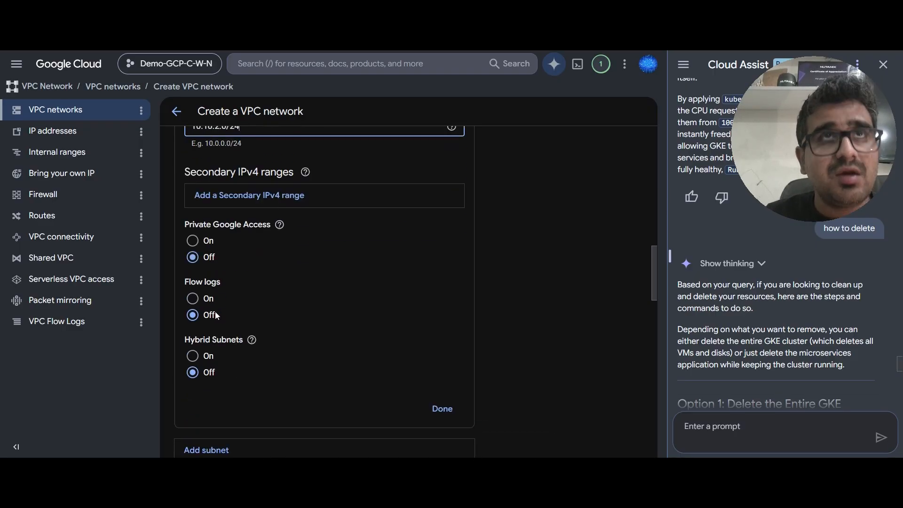
scroll(266, 305, down, 3)
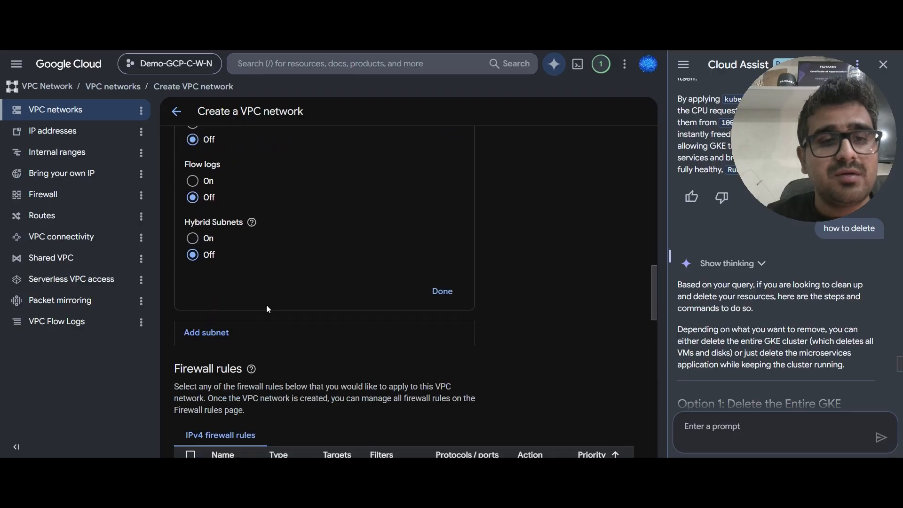
scroll(266, 305, up, 15)
scroll(266, 304, up, 4)
scroll(266, 305, down, 16)
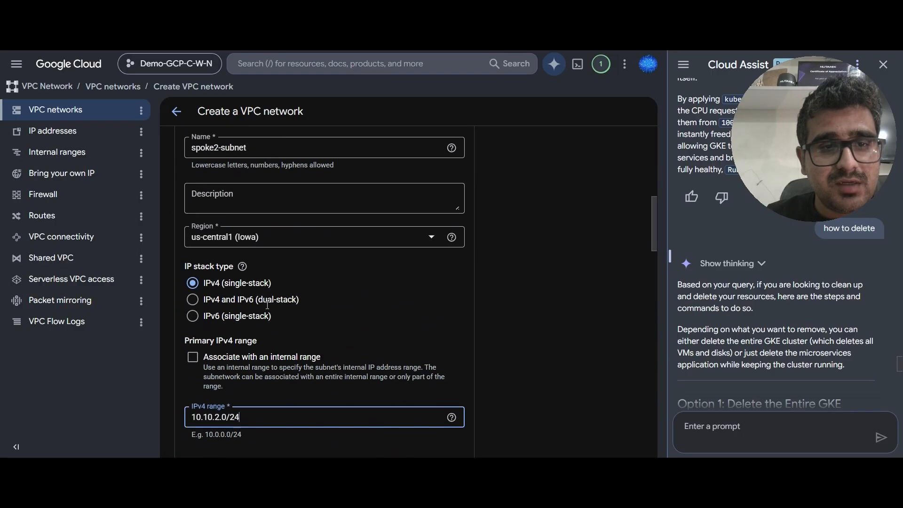
scroll(267, 309, down, 3)
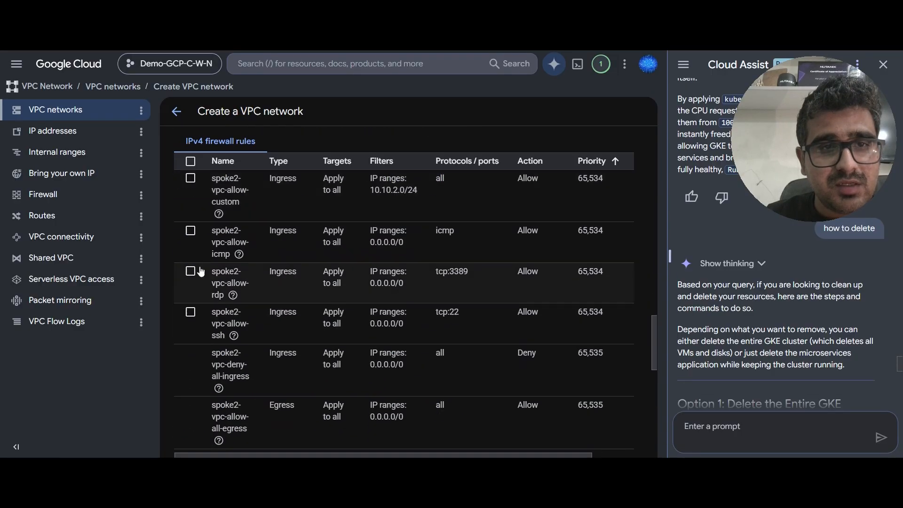
click(190, 231)
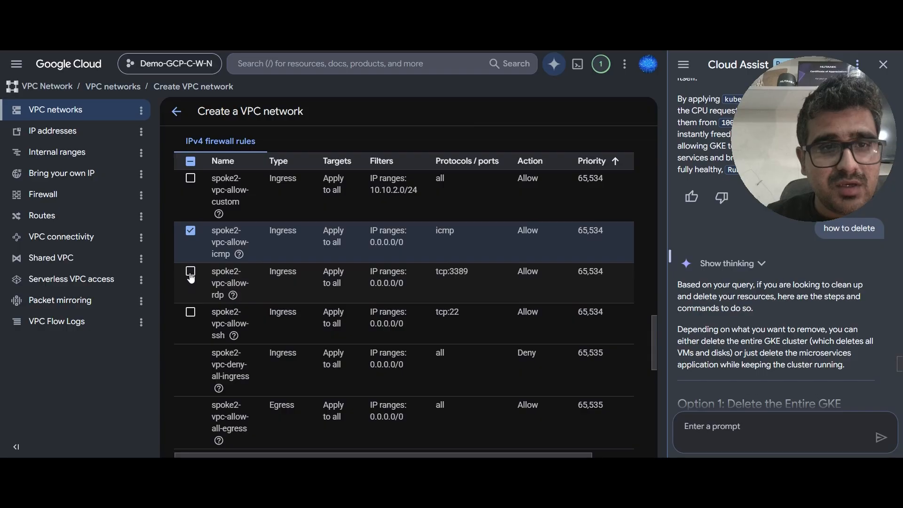
click(190, 271)
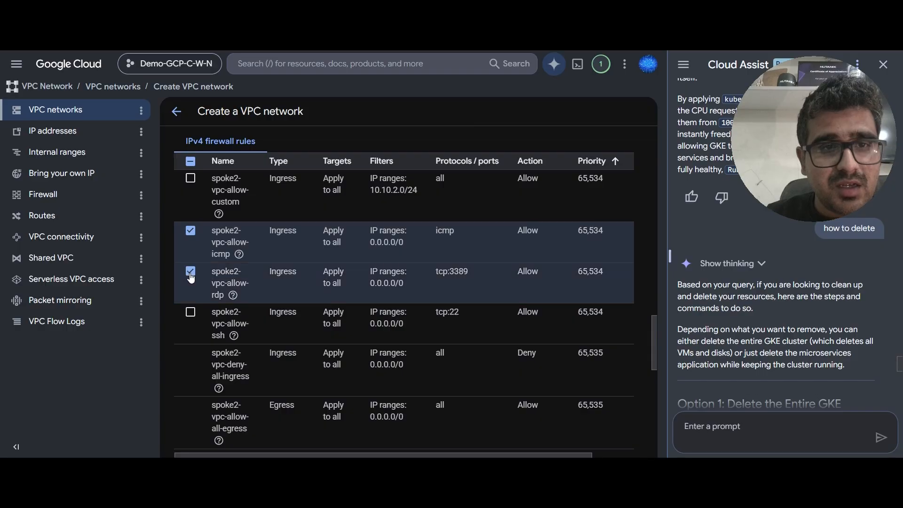
click(190, 312)
scroll(264, 377, down, 2)
scroll(265, 376, up, 3)
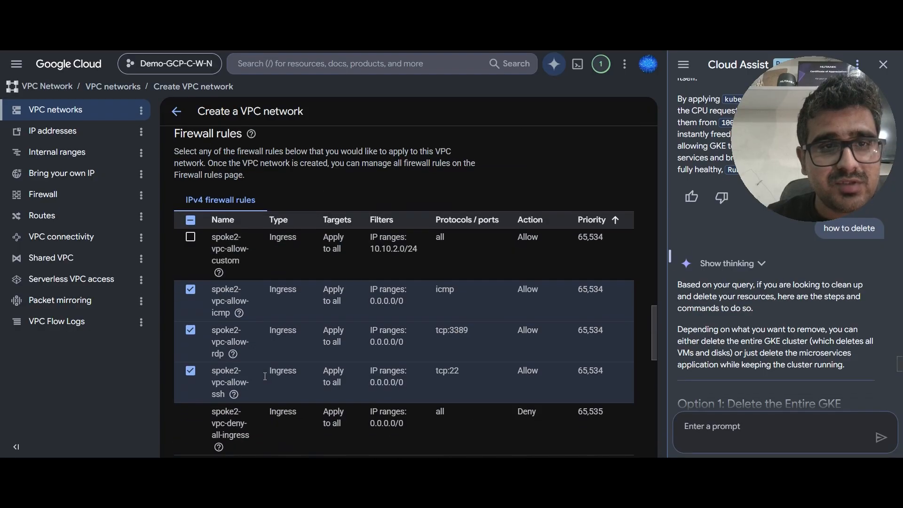
- Review the dynamic routing settings, keeping Regional mode and Legacy path selection, and create the spoke2-vpc network
scroll(264, 376, down, 5)
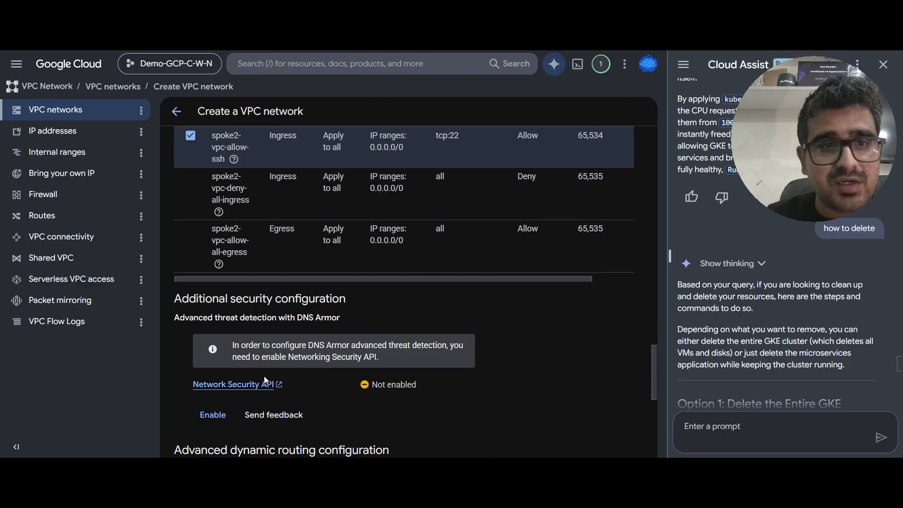
scroll(265, 379, down, 1)
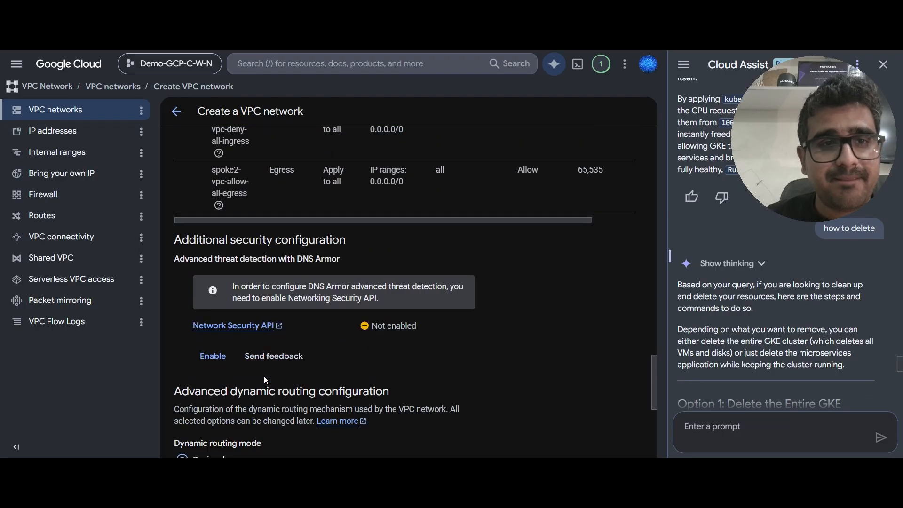
scroll(263, 376, down, 6)
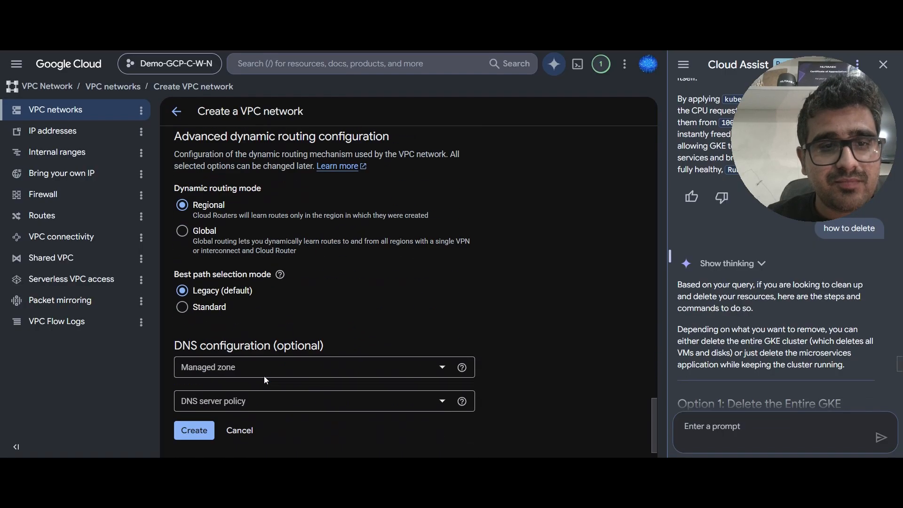
click(206, 412)
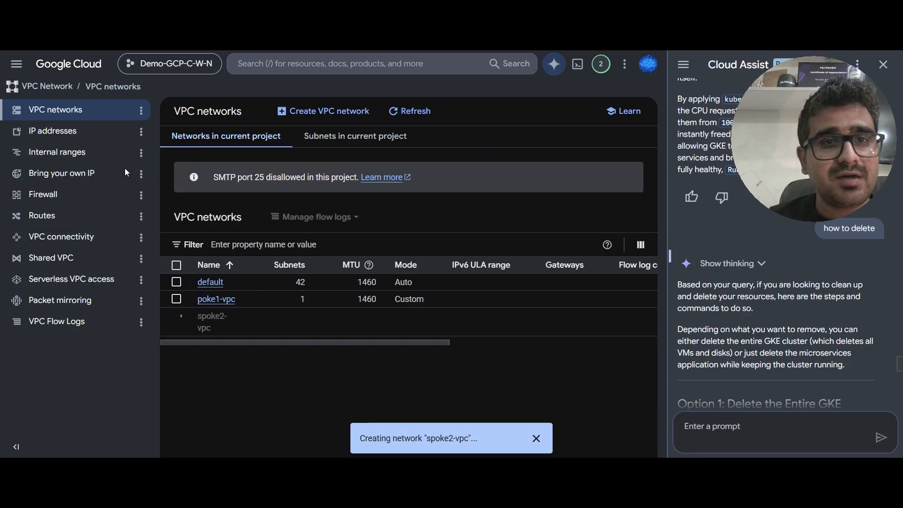
- Go to the Compute Engine VM instances list and start creating a new instance
click(16, 65)
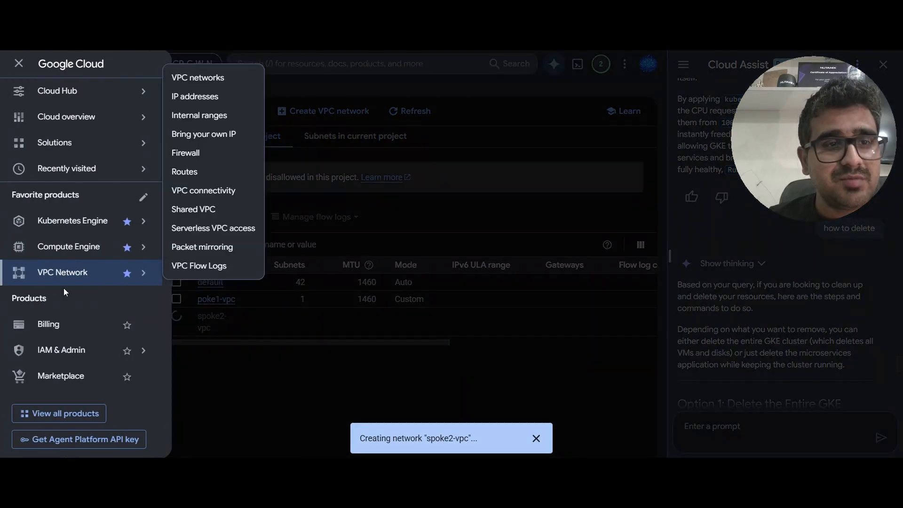
mouse_move(83, 139)
scroll(54, 282, down, 4)
scroll(55, 287, up, 4)
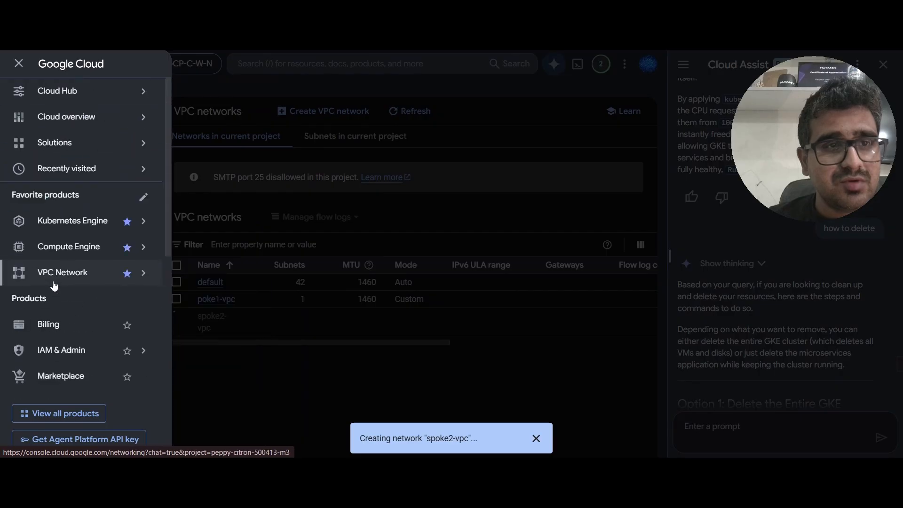
mouse_move(66, 256)
click(200, 154)
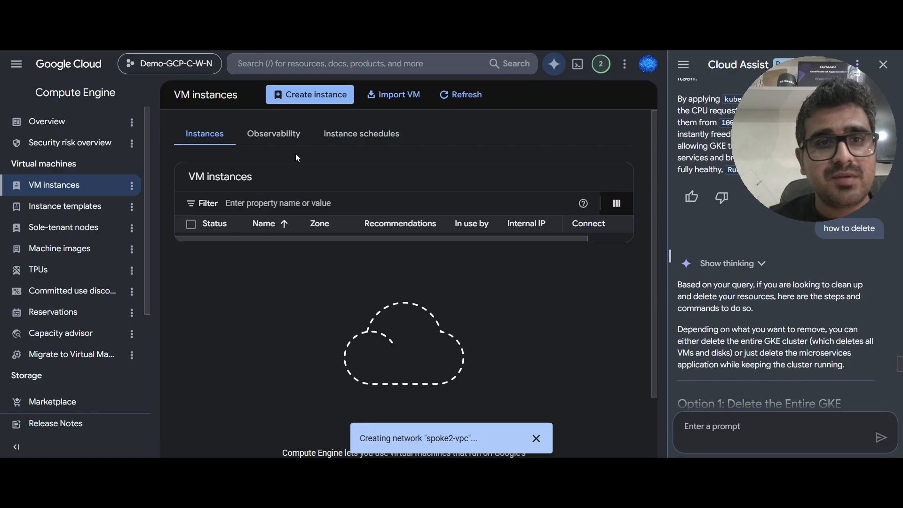
click(323, 99)
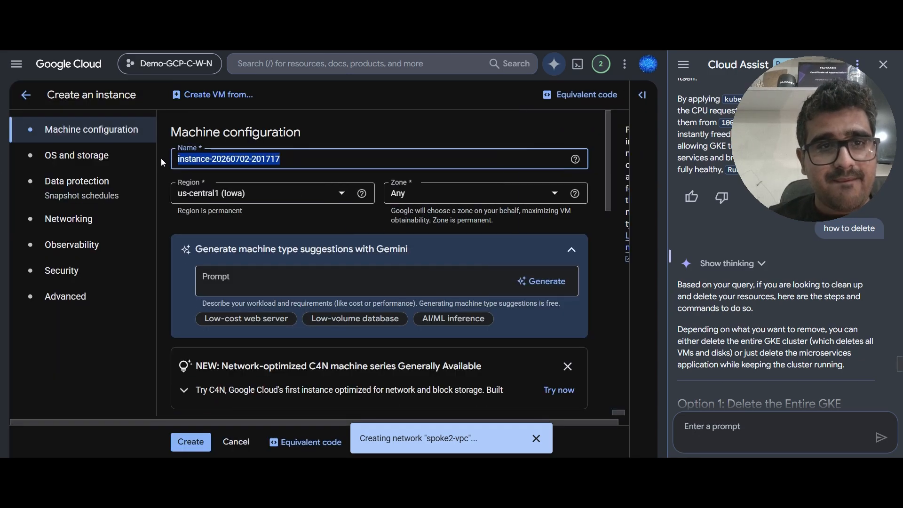
- Name the new instance spoke1-vm and set its zone to us-central1-a
text(spoke1-vm)
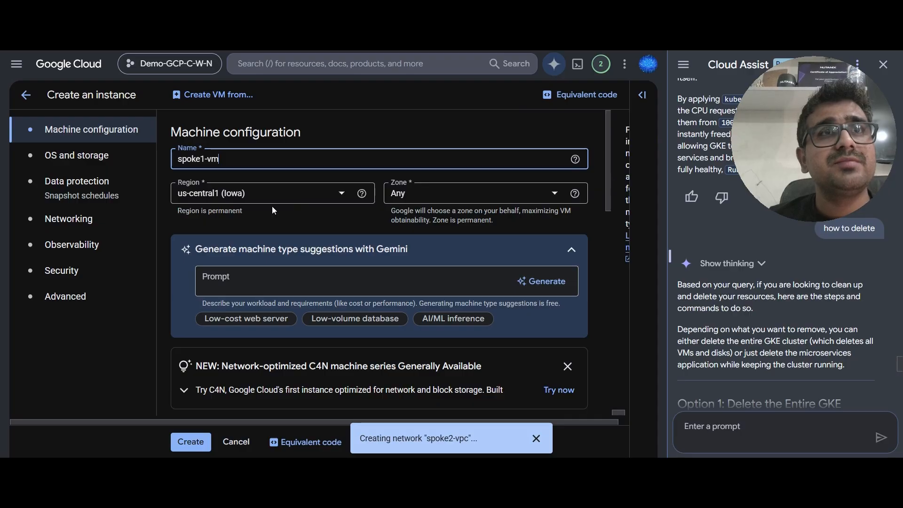
click(434, 201)
click(433, 220)
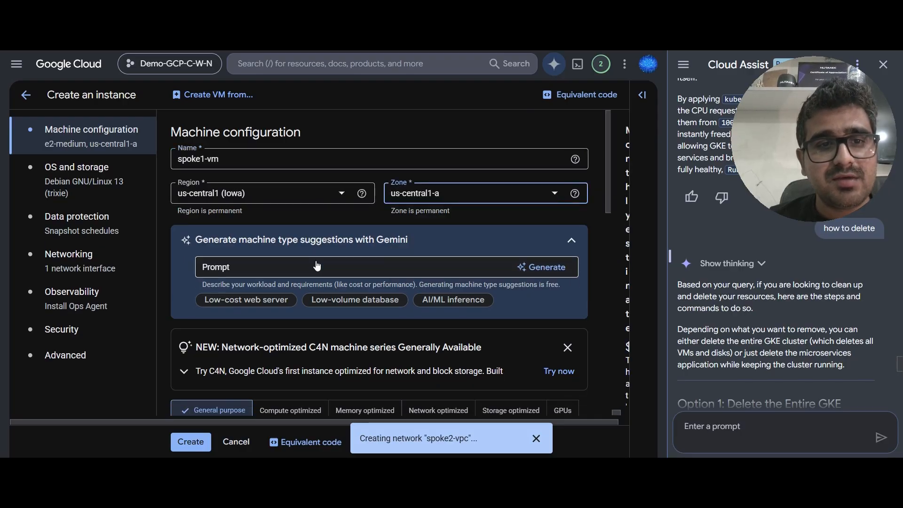
- Attach the default network interface of spoke1-vm to poke1-vpc with spoke1-subnet, and review its IP settings
scroll(317, 266, down, 10)
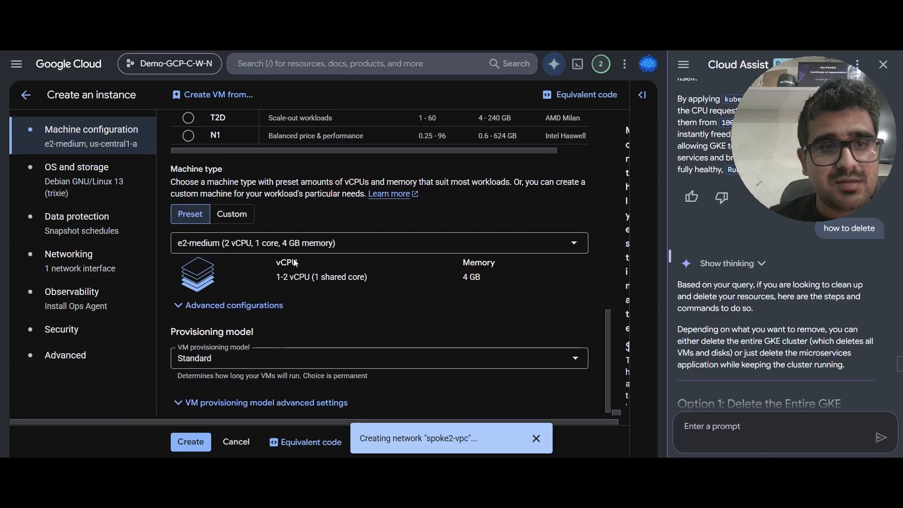
scroll(295, 262, down, 1)
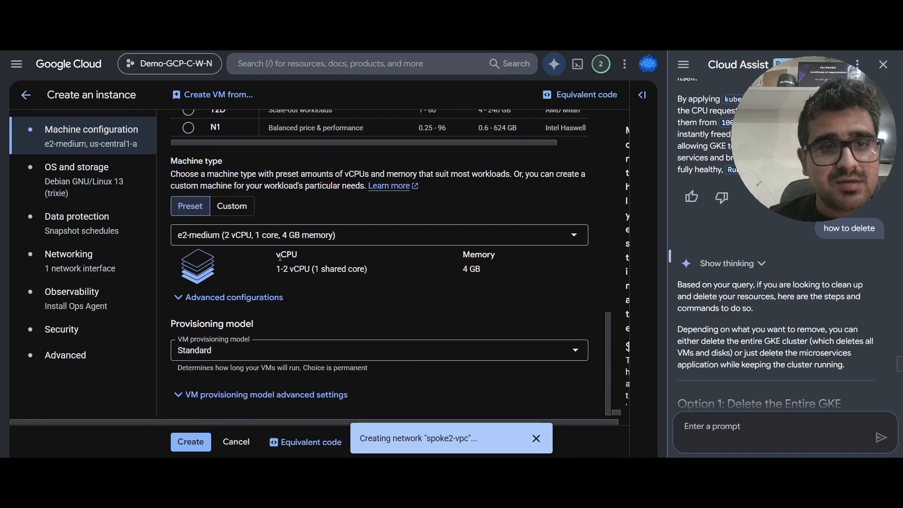
click(90, 260)
scroll(269, 296, down, 6)
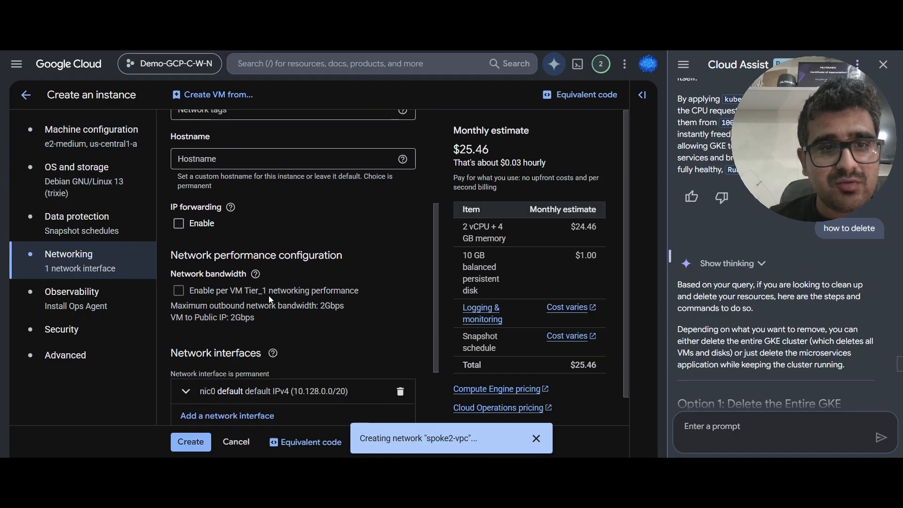
click(187, 295)
scroll(291, 263, down, 3)
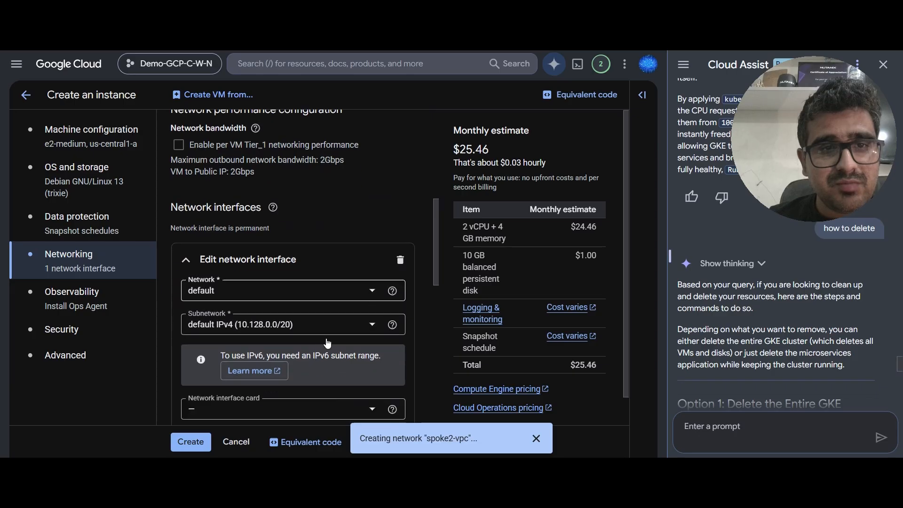
click(372, 222)
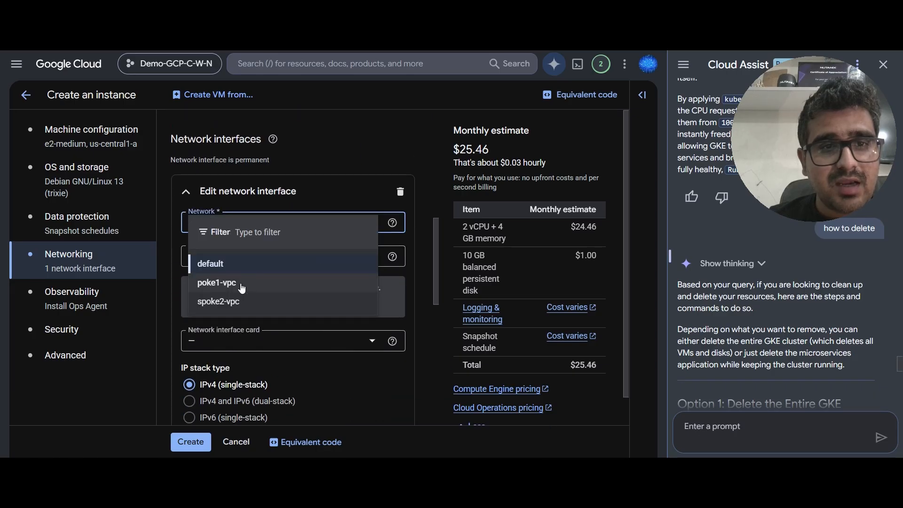
click(296, 283)
scroll(318, 301, down, 3)
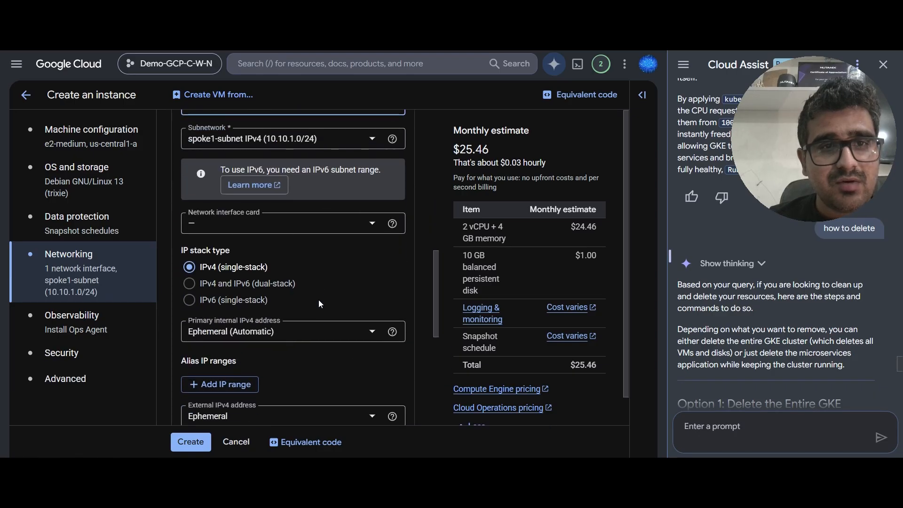
scroll(318, 300, down, 1)
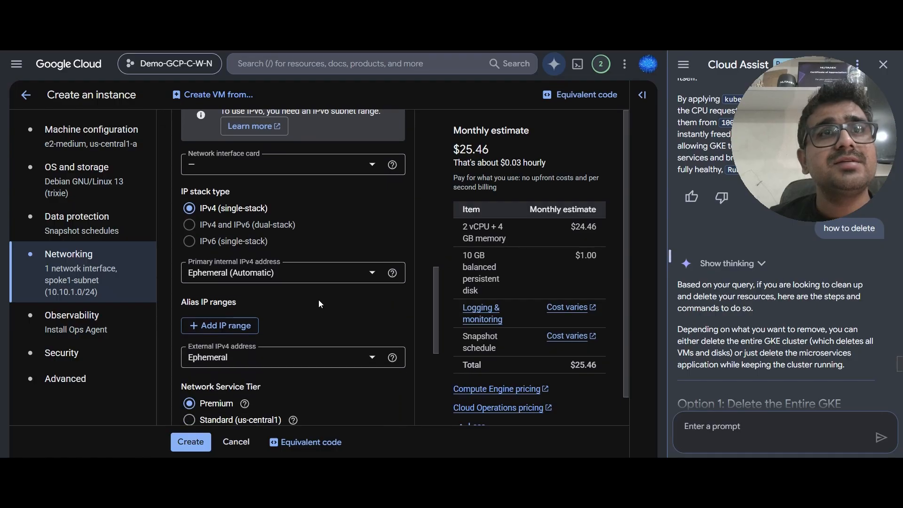
scroll(317, 300, up, 3)
scroll(318, 300, down, 8)
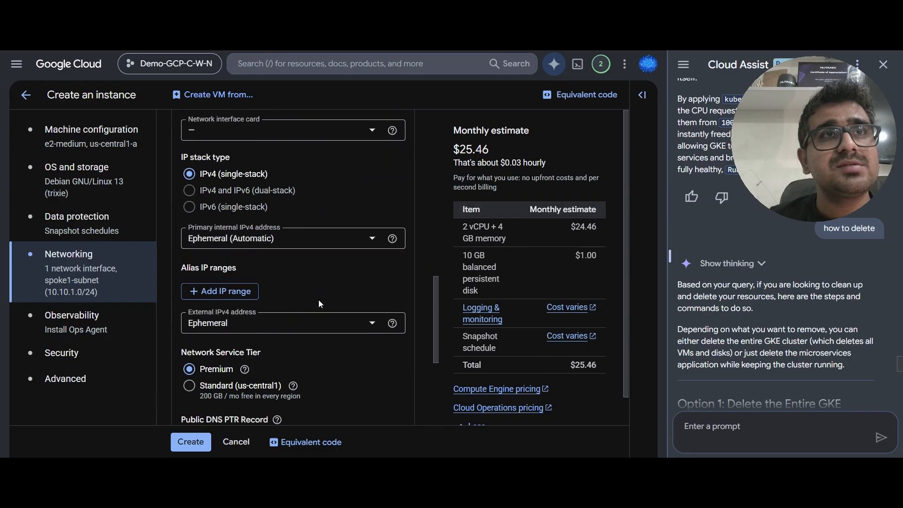
scroll(318, 304, up, 10)
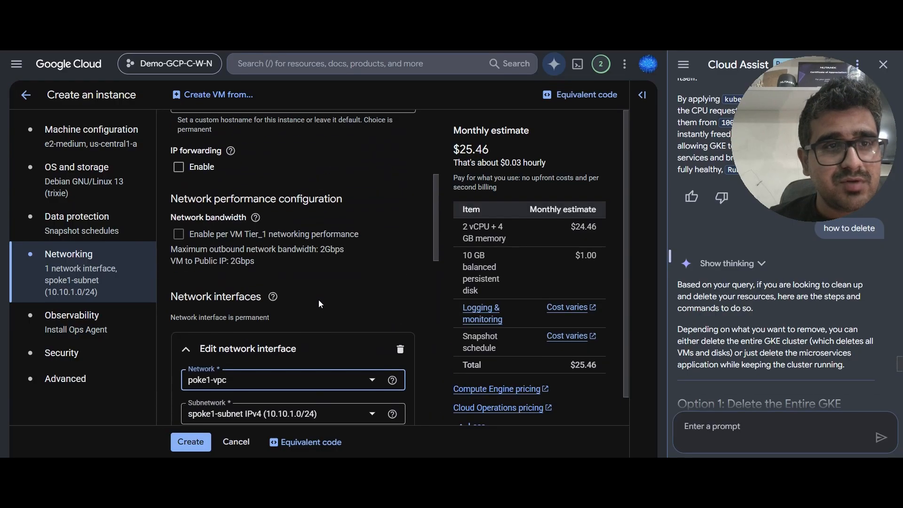
- Select the shared-core e2-medium machine type for spoke1-vm and create the instance
click(52, 181)
click(94, 143)
scroll(314, 338, down, 8)
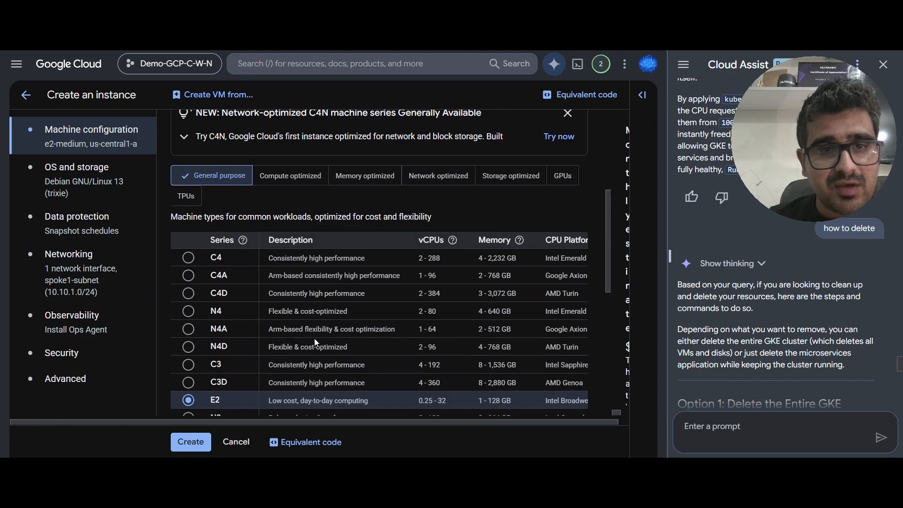
scroll(314, 337, down, 1)
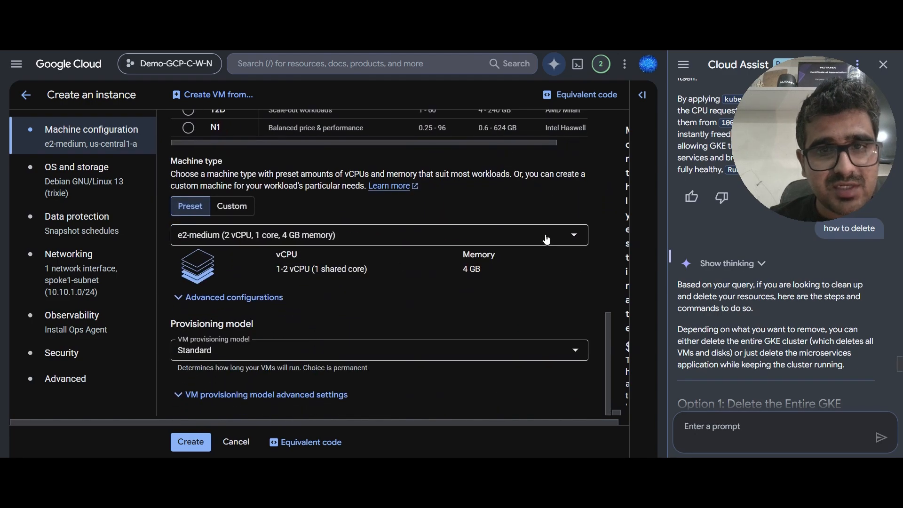
click(573, 235)
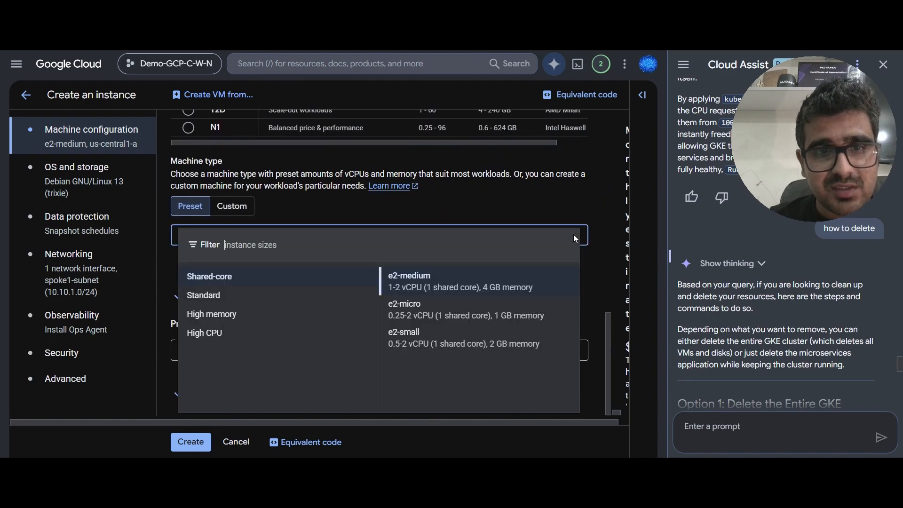
click(437, 288)
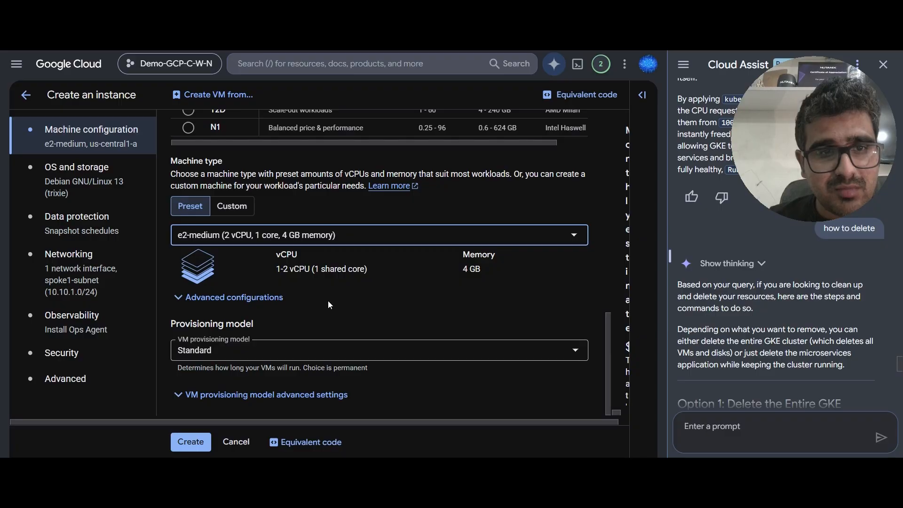
scroll(328, 304, up, 8)
scroll(319, 325, down, 6)
scroll(318, 322, down, 3)
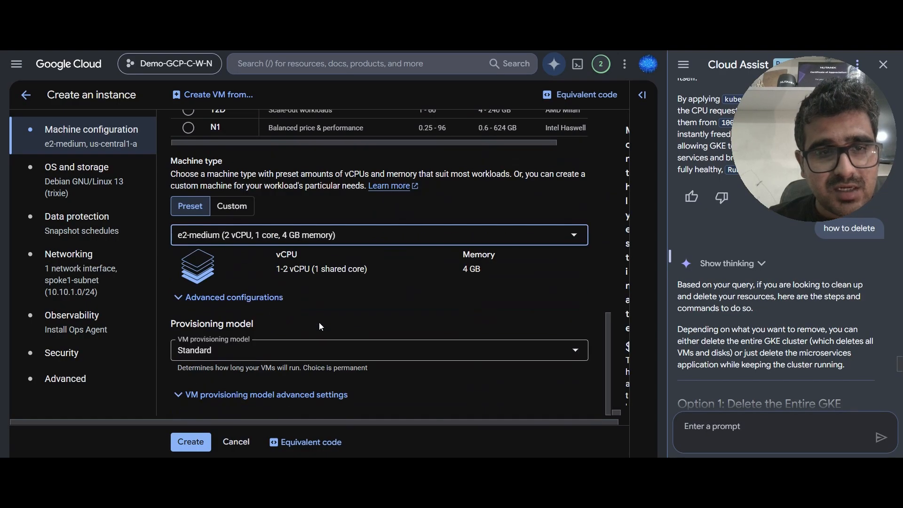
click(193, 440)
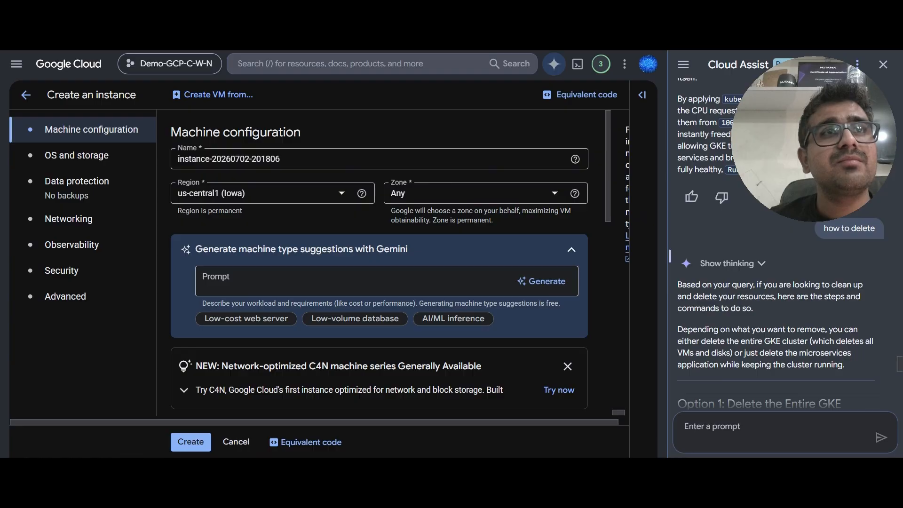
- Name the second VM instance spoke2-vm and set its zone to us-central1-a
click(287, 159)
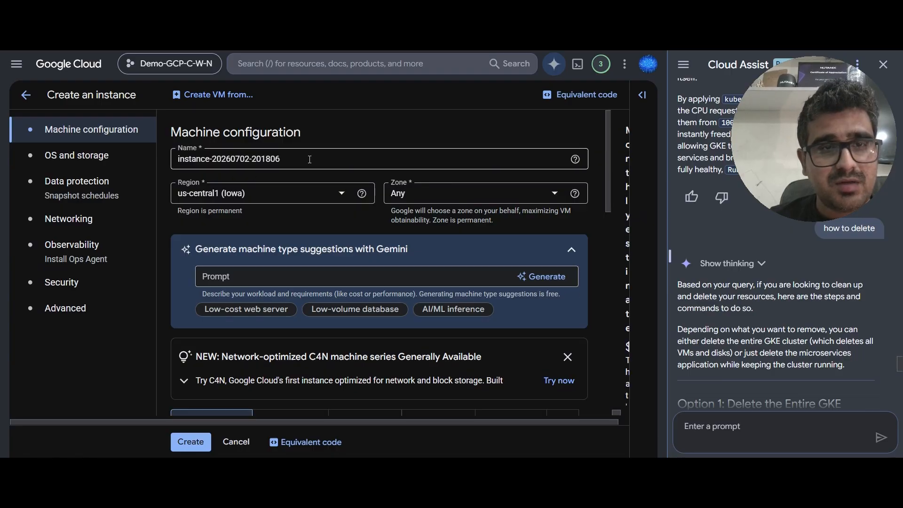
key(ctrl+a)
text(spoke2-vm)
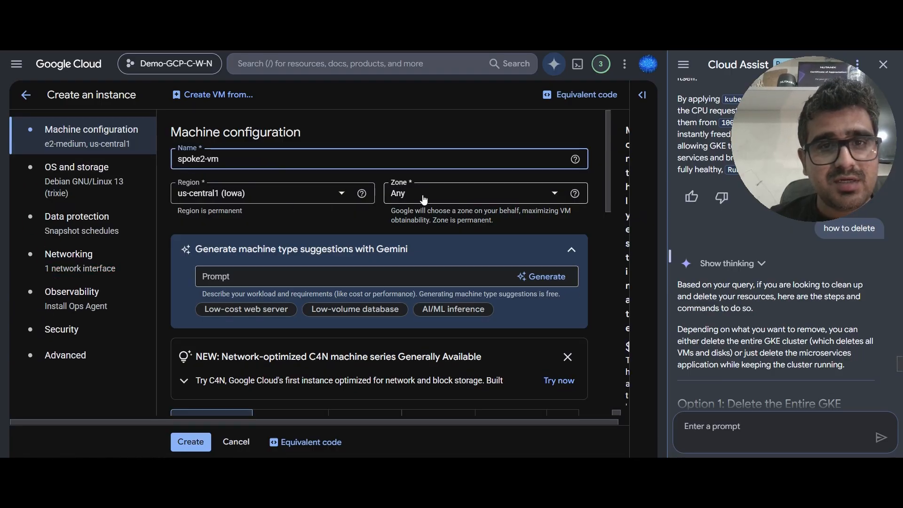
click(470, 194)
click(424, 218)
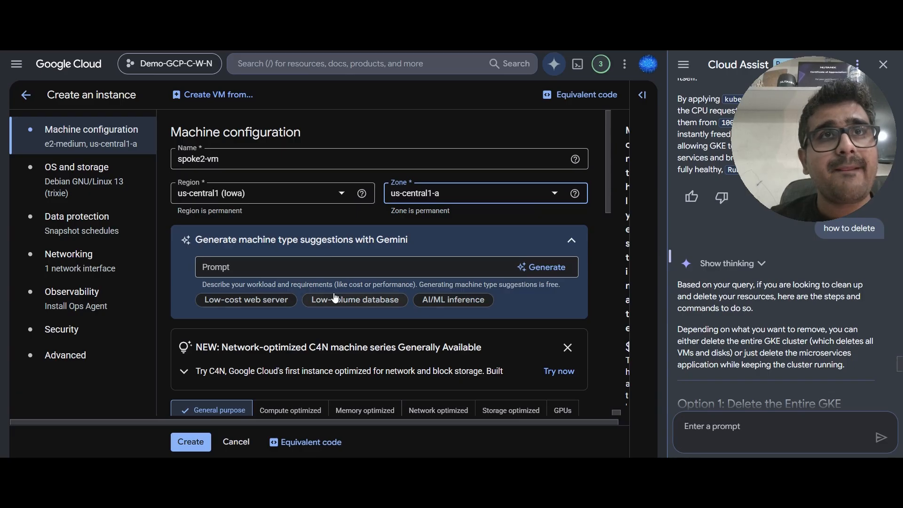
- Attach the network interface of spoke2-vm to spoke2-vpc with spoke2-subnet, and create the instance
scroll(335, 298, down, 10)
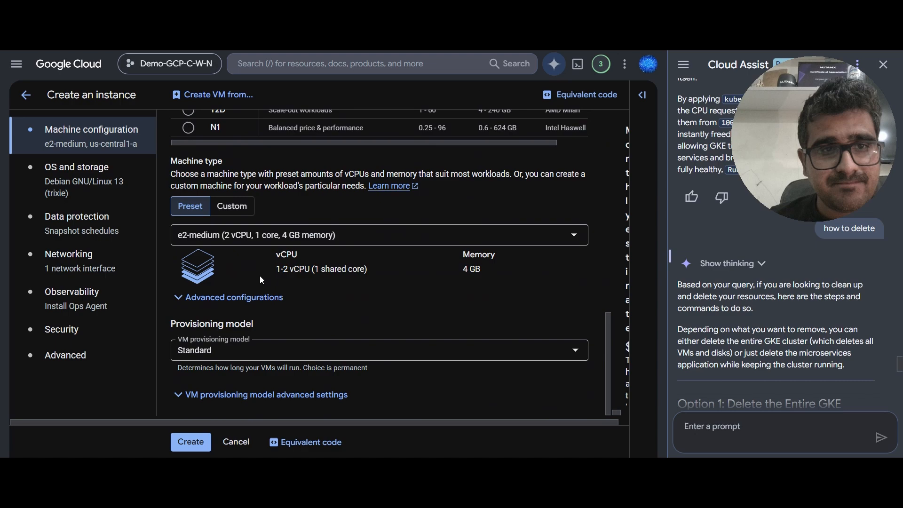
click(75, 239)
click(76, 256)
scroll(269, 290, down, 6)
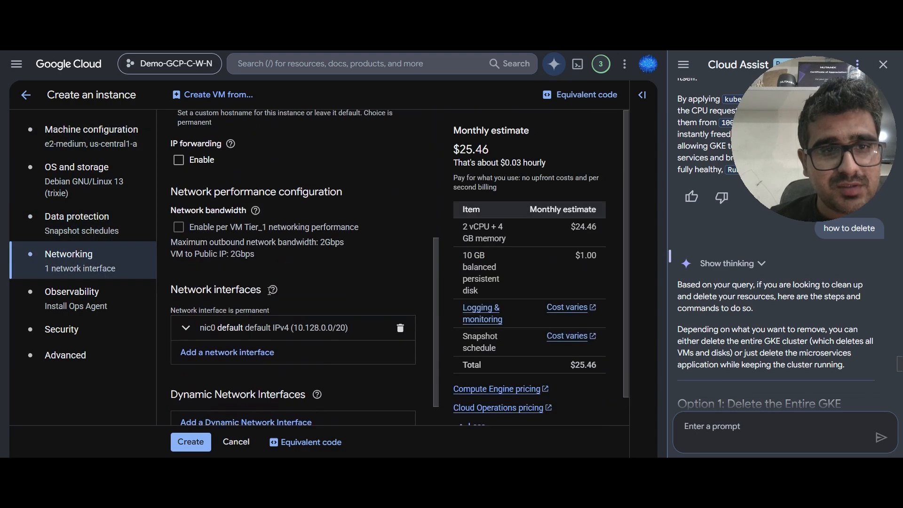
click(186, 295)
scroll(301, 264, down, 5)
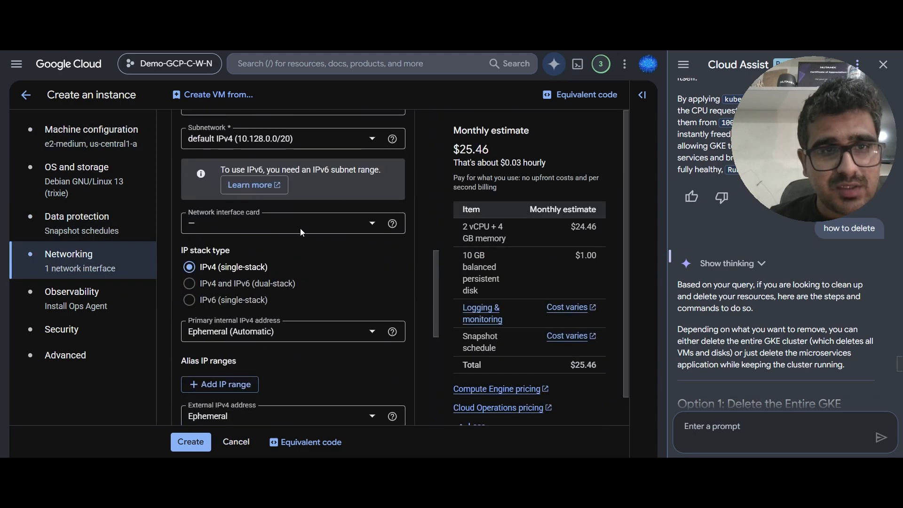
scroll(300, 228, up, 3)
click(369, 217)
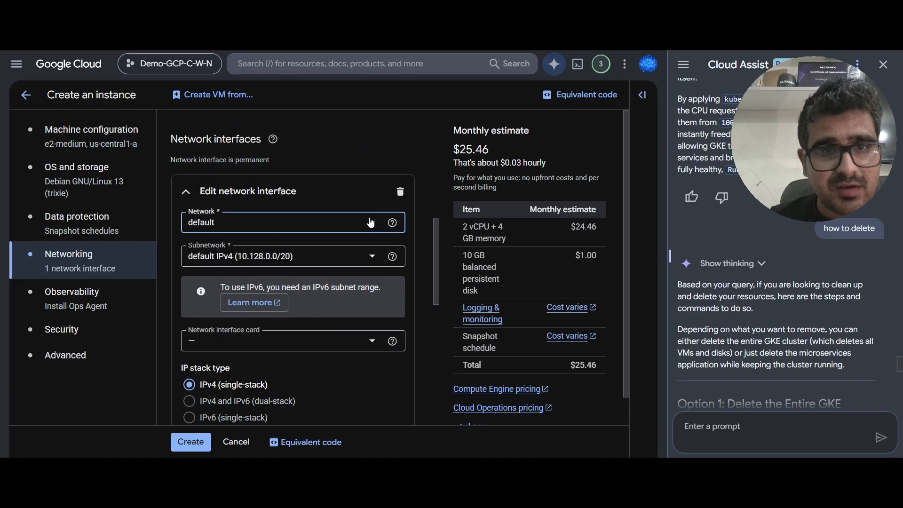
click(242, 301)
scroll(314, 286, down, 10)
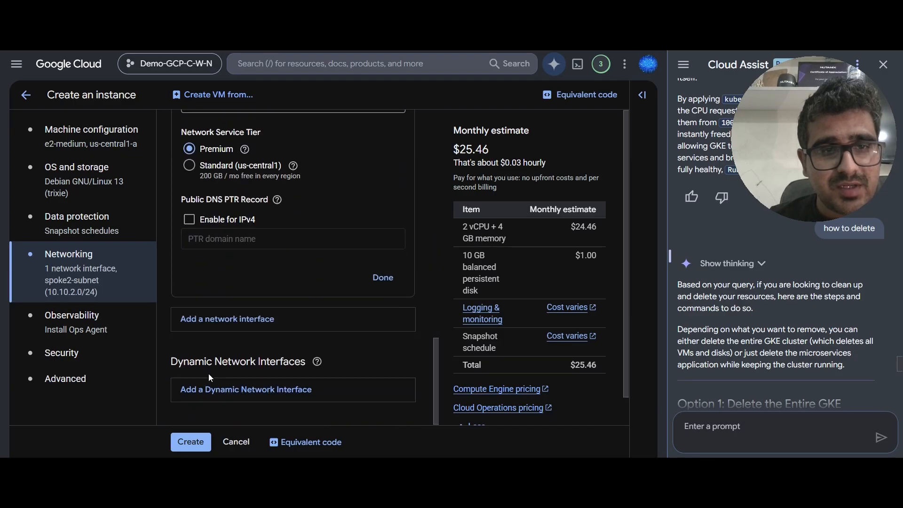
click(191, 442)
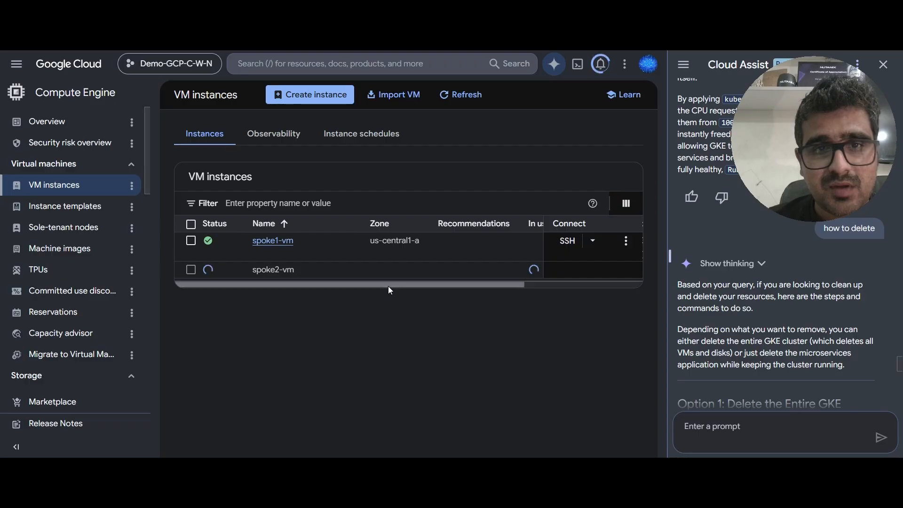
- Examine the status, zone and internal and external IP addresses of spoke1-vm and spoke2-vm in the instance list
drag(389, 284, 499, 281)
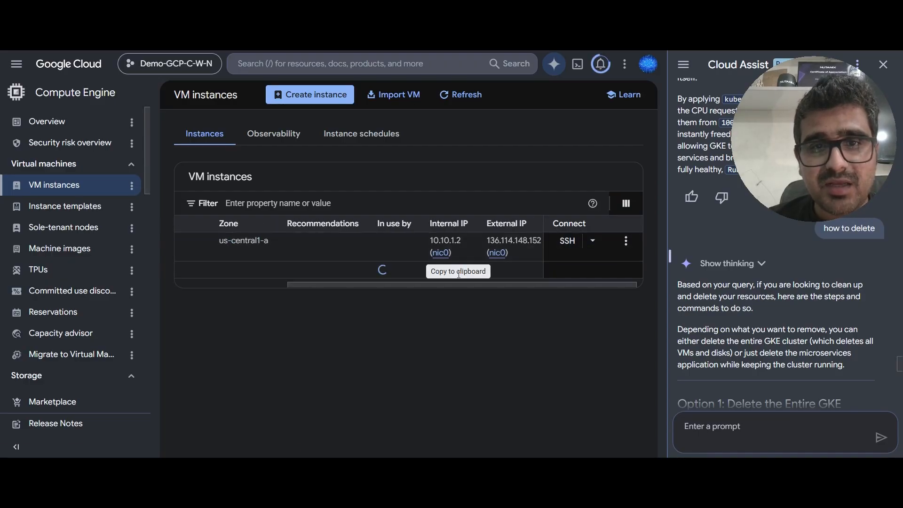
drag(455, 282, 334, 282)
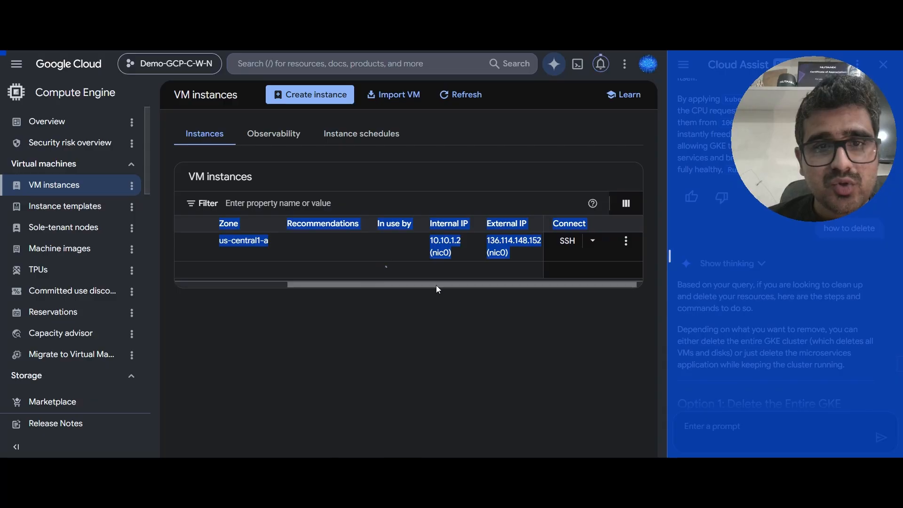
click(458, 281)
drag(458, 283, 217, 295)
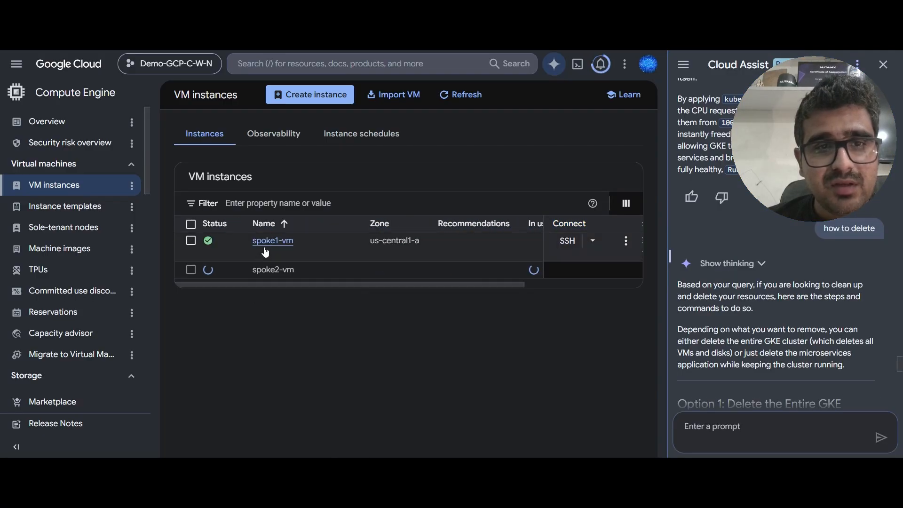
drag(295, 284, 478, 273)
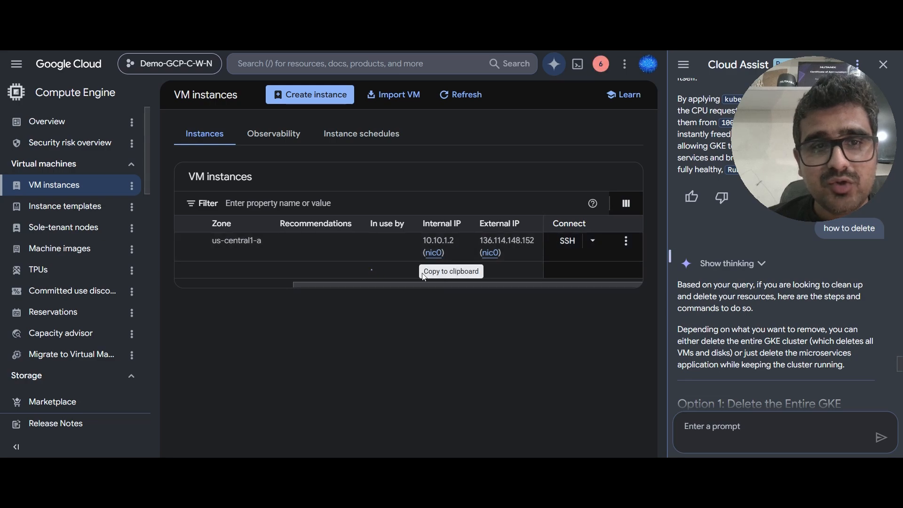
drag(407, 285, 184, 301)
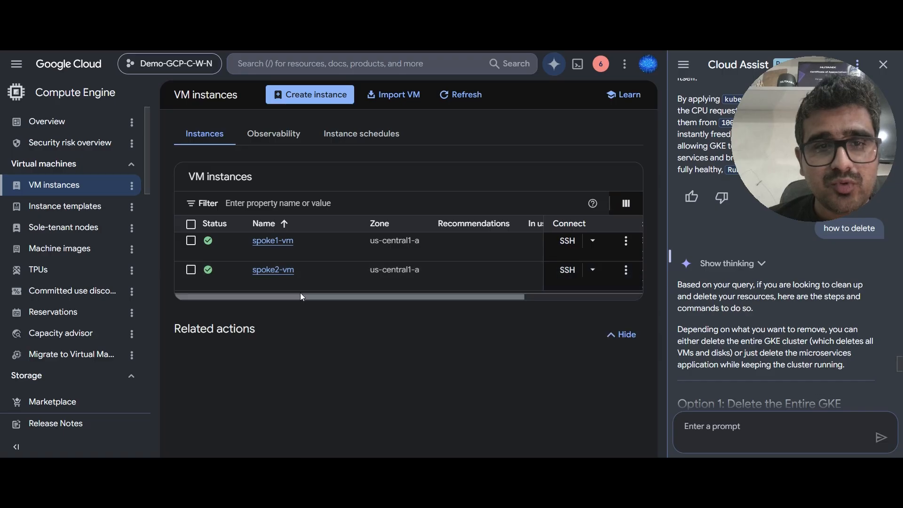
drag(303, 296, 479, 294)
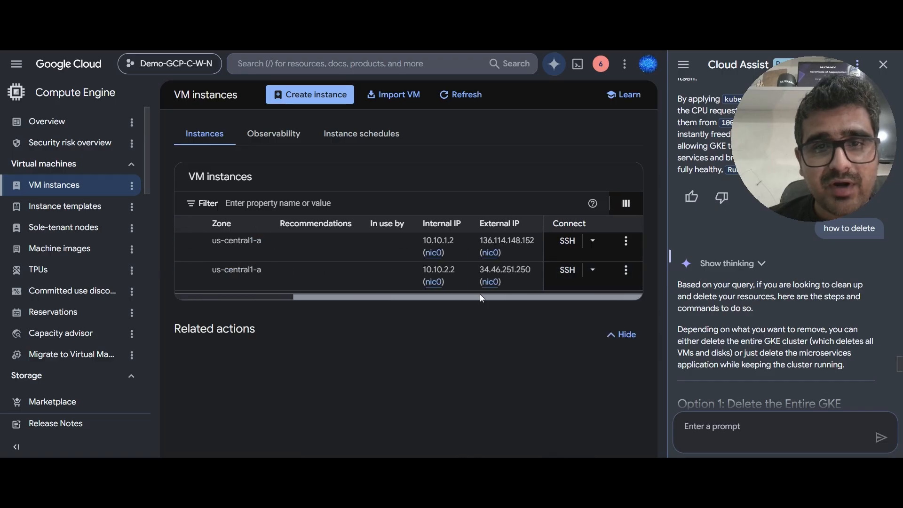
- Open an SSH-in-browser session to spoke2-vm and reposition its window so the terminal prompt is accessible
click(563, 274)
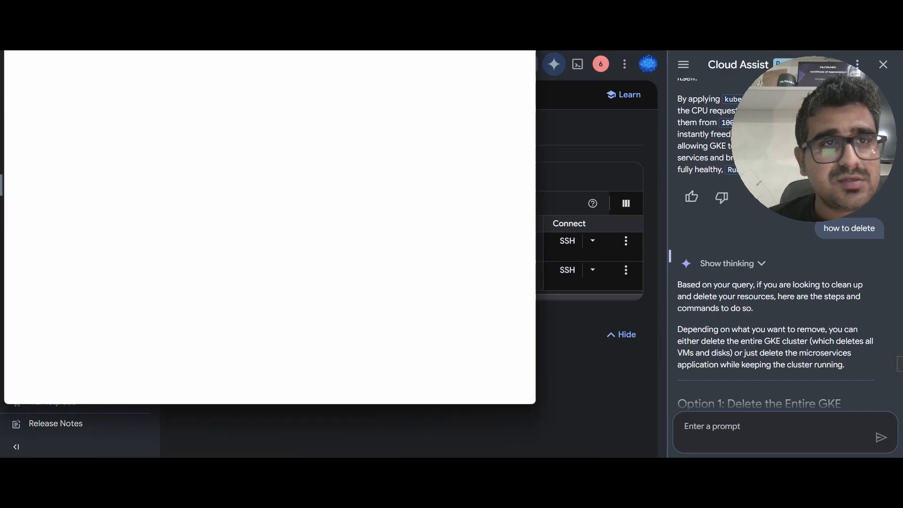
drag(111, 17, 168, 69)
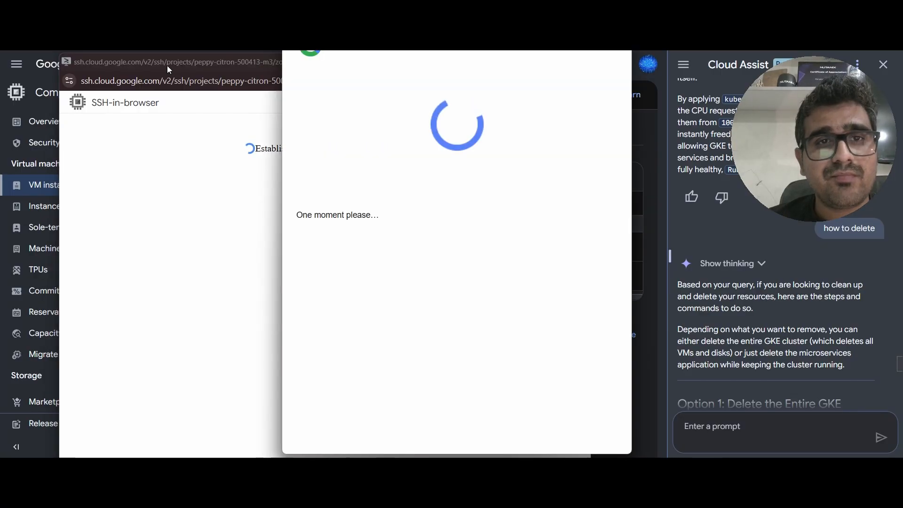
drag(193, 63, 270, 65)
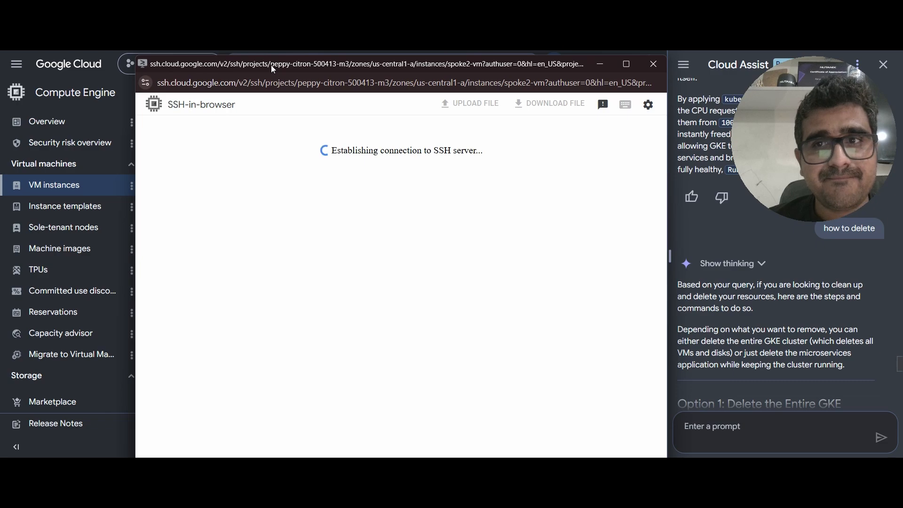
drag(271, 65, 272, 50)
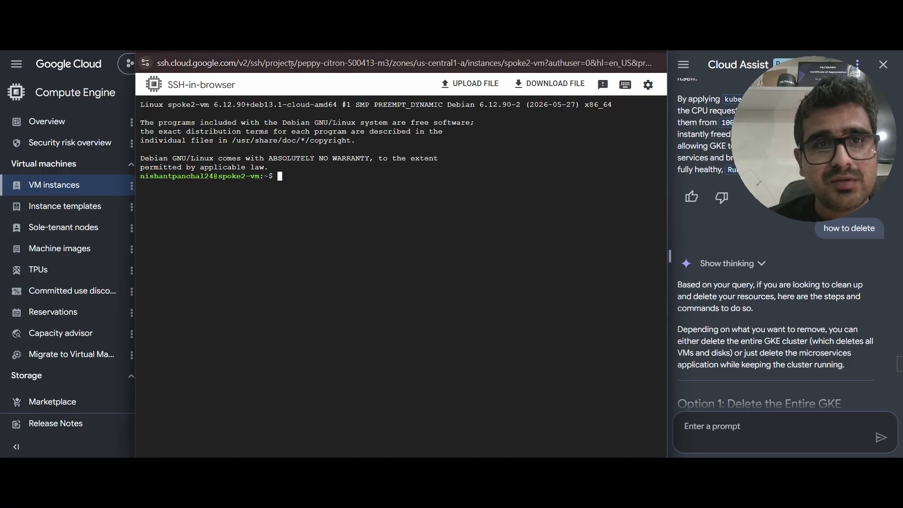
drag(291, 65, 253, 93)
- Ping spoke1-vm at 10.10.1.2 from the spoke2-vm terminal, and minimize the SSH window
text(ping )
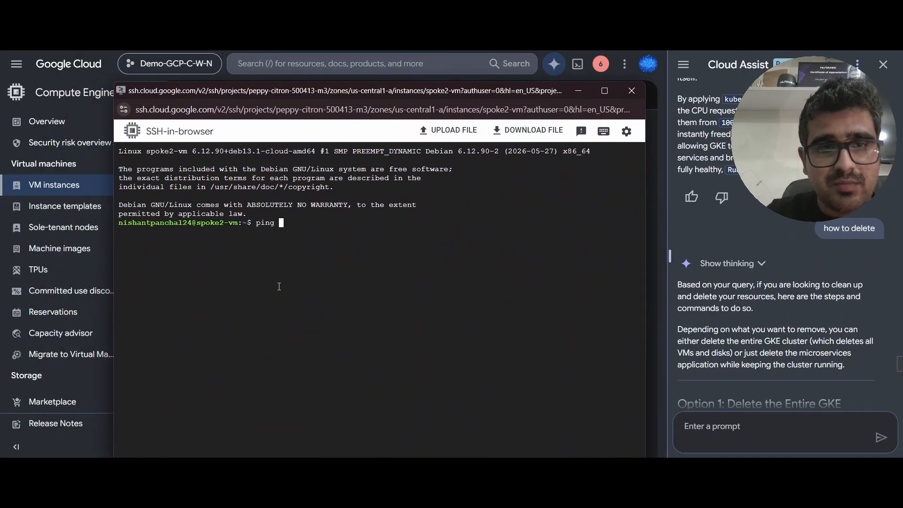
text(10.10.1.2)
key(Return)
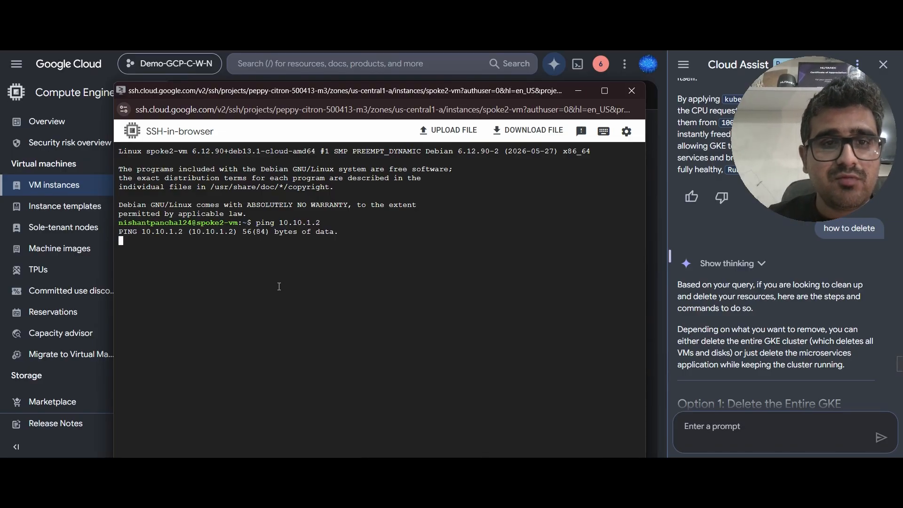
click(578, 91)
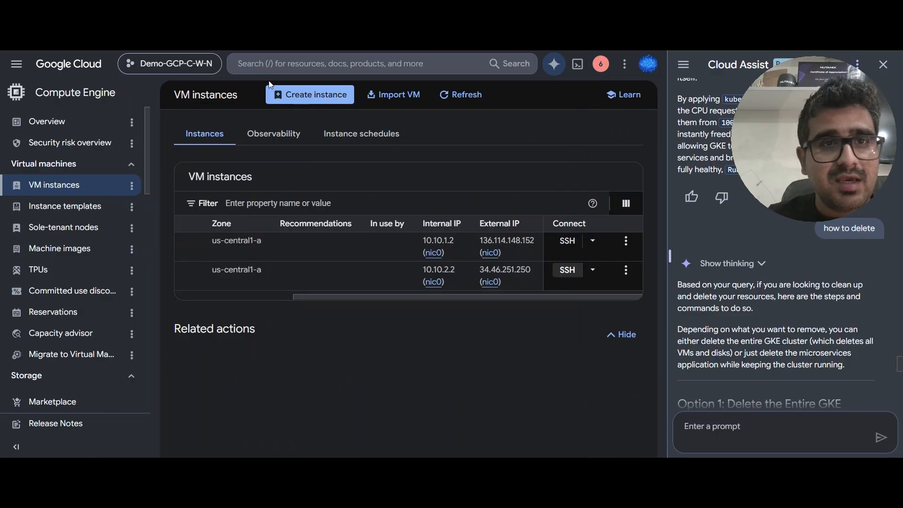
- Find Network Connectivity Center by searching for NCC, and choose the mesh topology for a new hub
click(270, 65)
text(NCC)
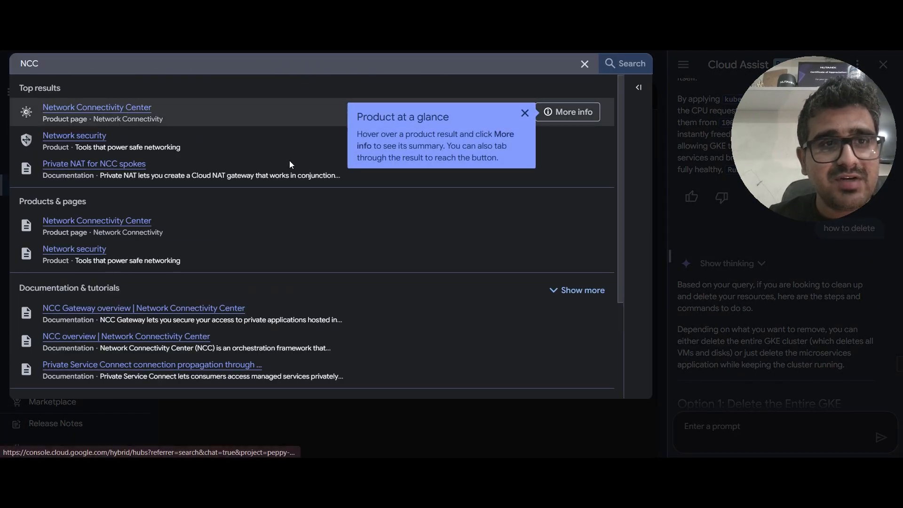
click(289, 161)
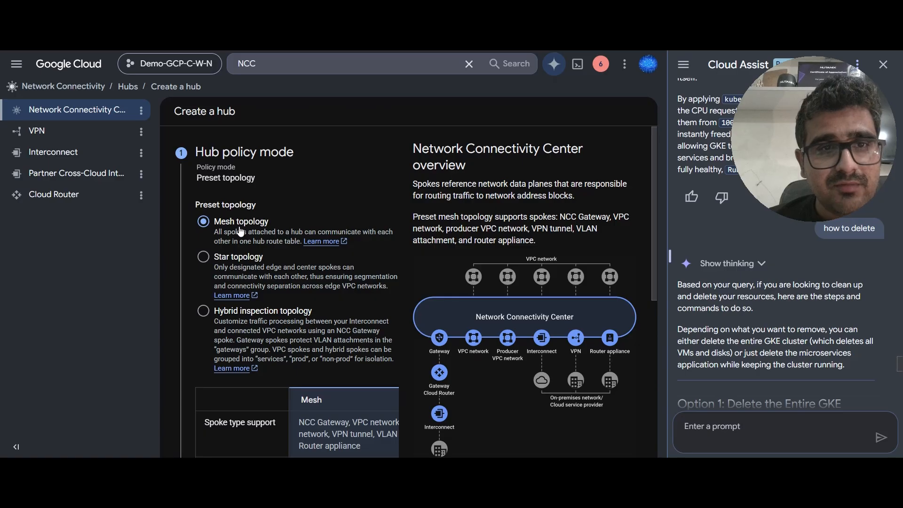
scroll(232, 263, down, 6)
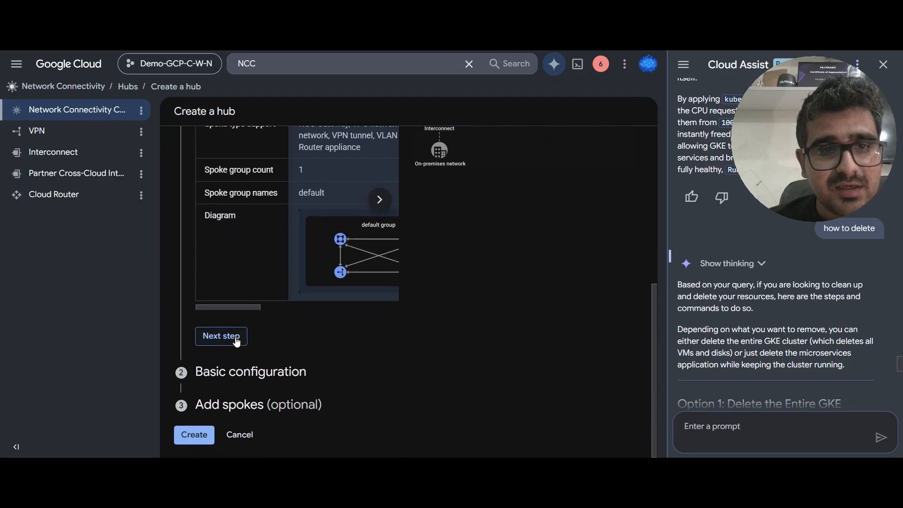
click(221, 336)
scroll(267, 267, down, 1)
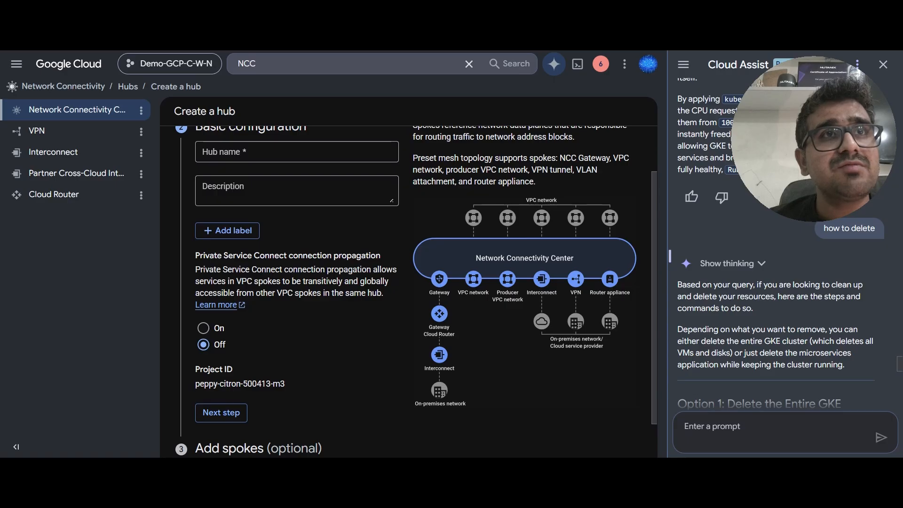
- Name the hub my-hub and complete its basic configuration with Private Service Connect propagation off
click(224, 155)
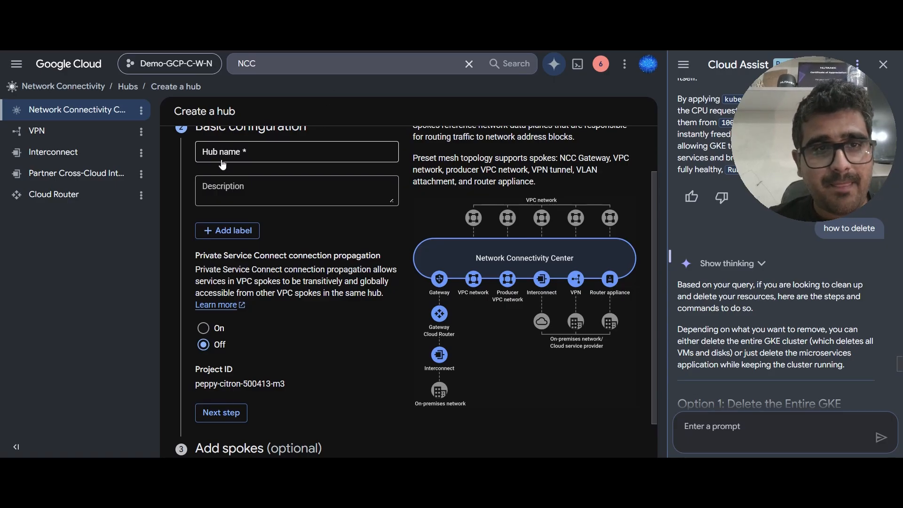
text(my-hub)
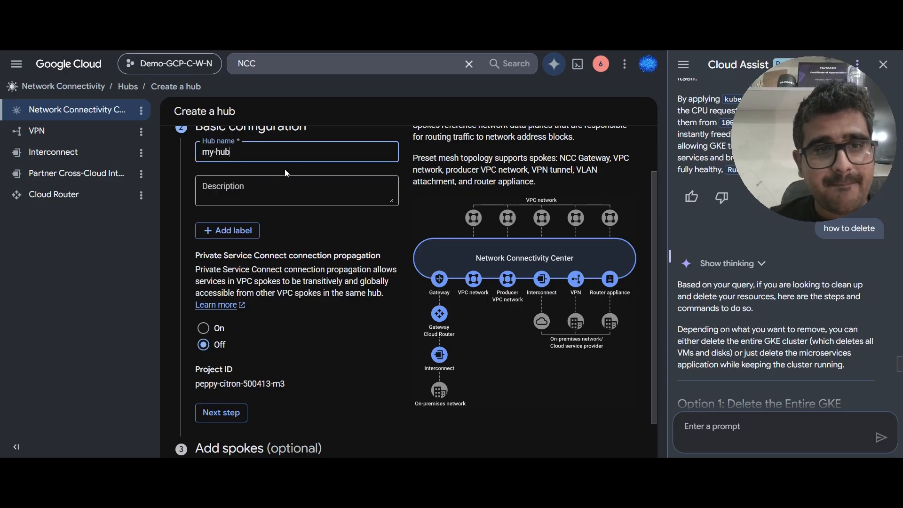
scroll(240, 364, down, 1)
click(221, 369)
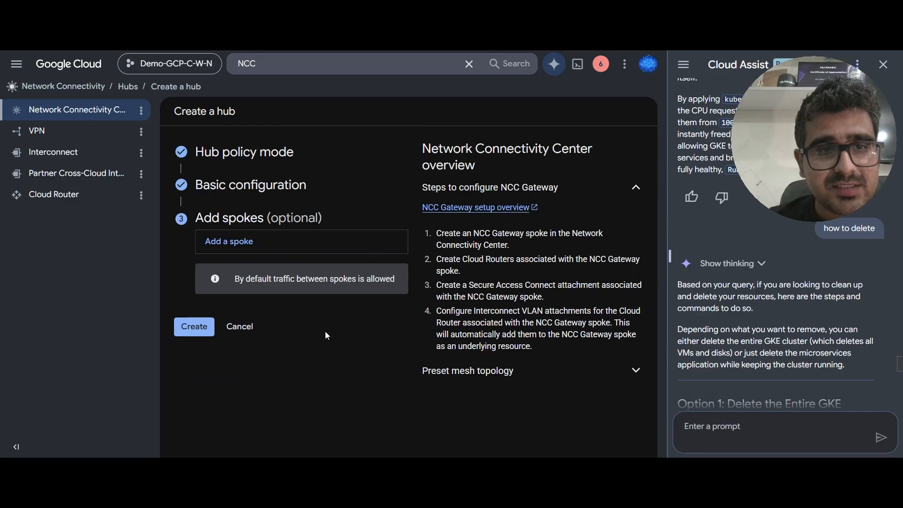
- Add a spoke of type VPC network to the hub and associate it with poke1-vpc
click(251, 245)
scroll(281, 289, down, 3)
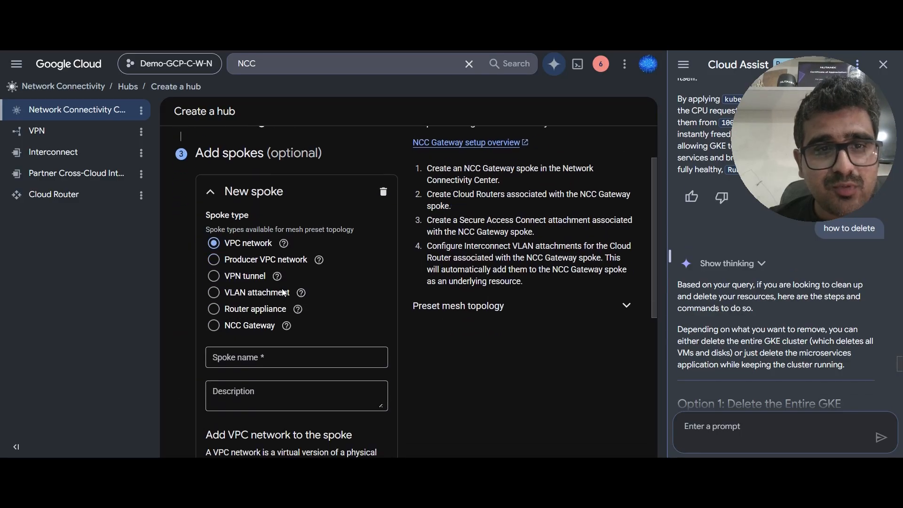
click(248, 312)
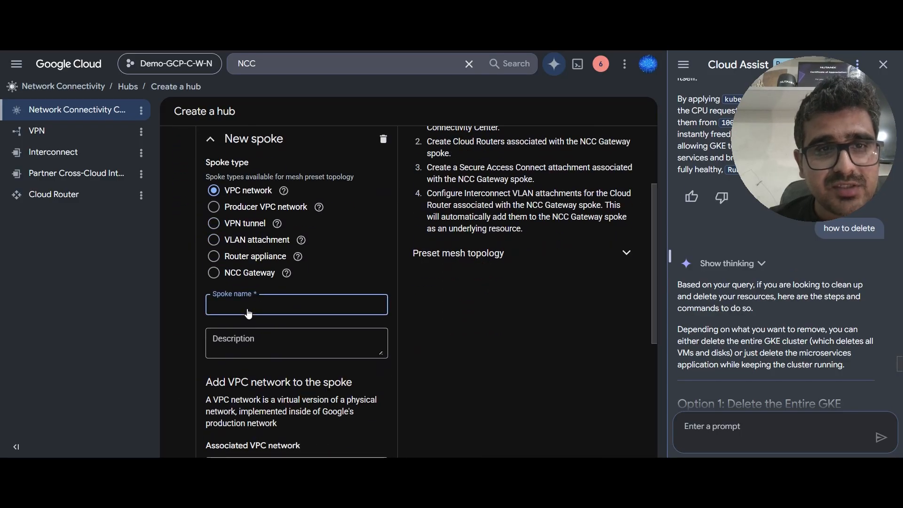
scroll(259, 310, down, 4)
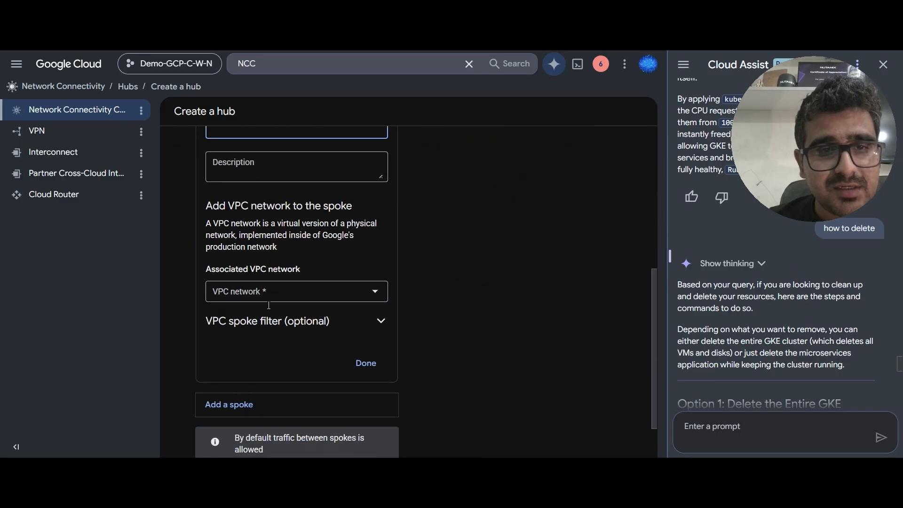
click(378, 293)
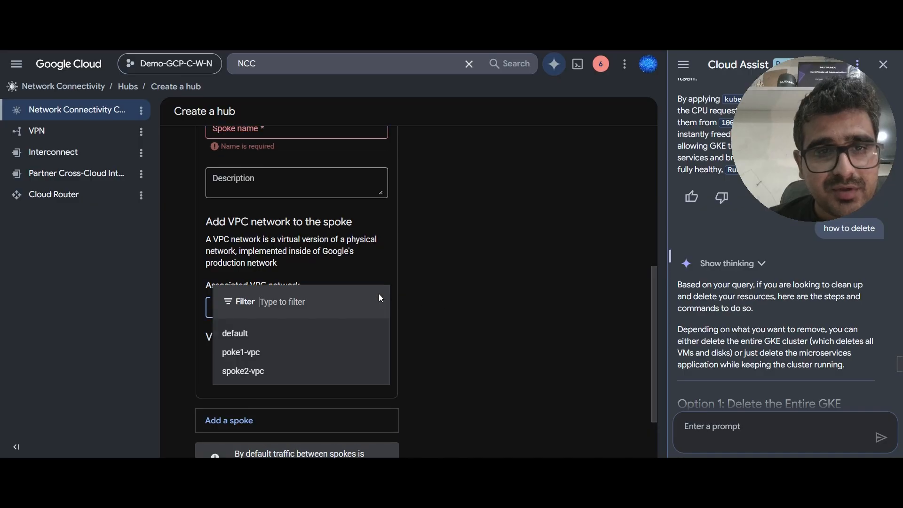
click(270, 354)
- Name the new hub spoke spoke1 and finish its configuration
scroll(284, 344, up, 3)
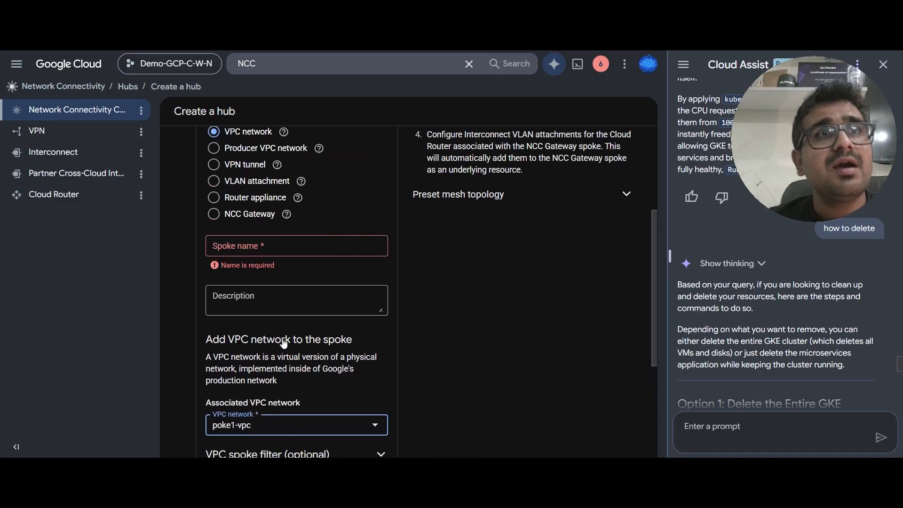
scroll(283, 339, up, 1)
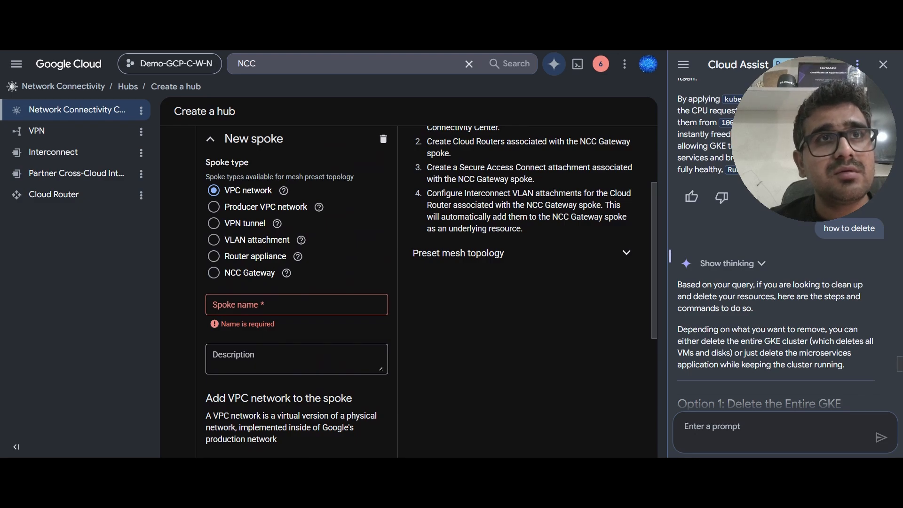
click(298, 304)
text(spoke1)
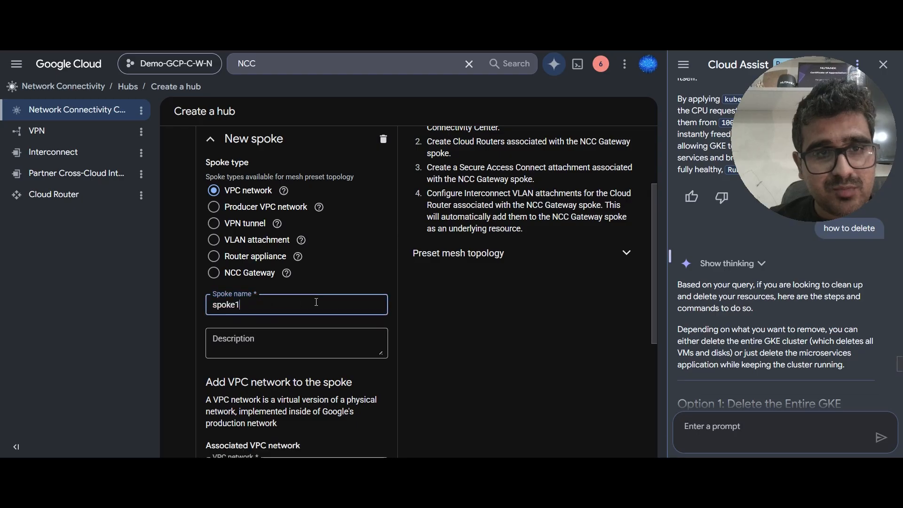
scroll(316, 305, down, 4)
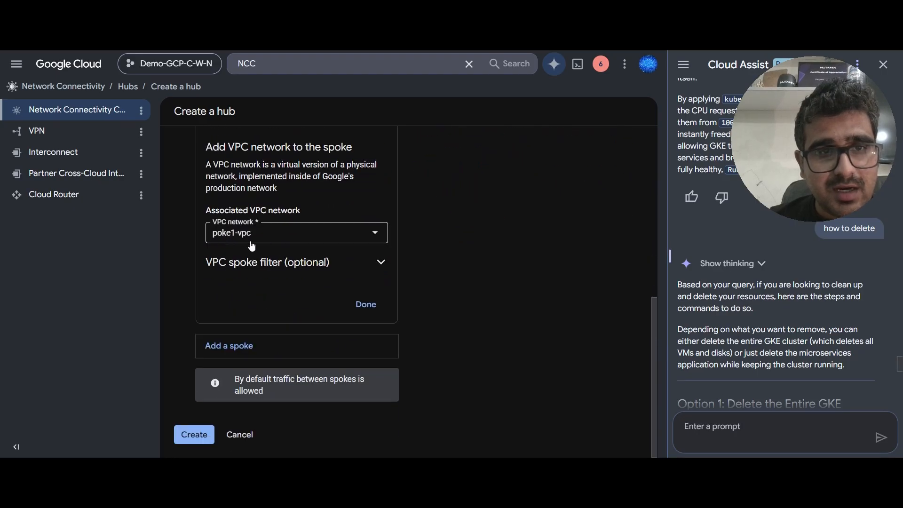
click(365, 304)
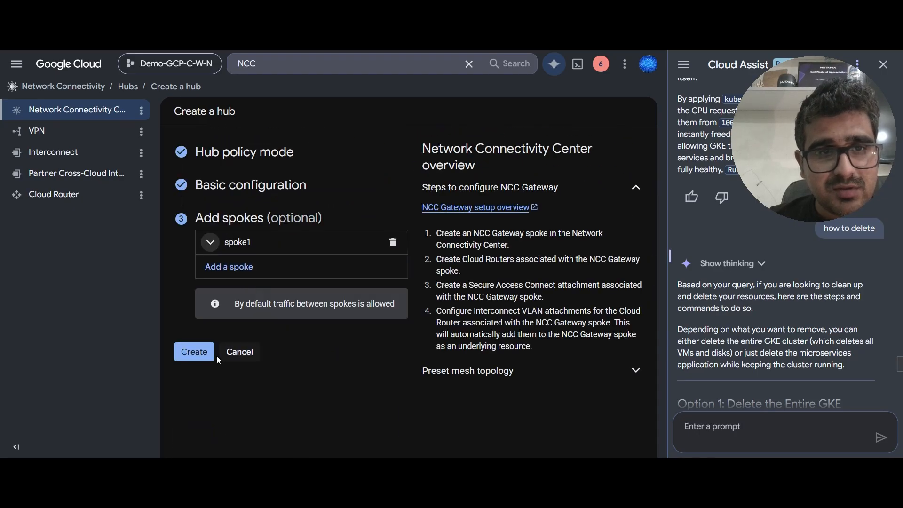
- Add a second spoke of type VPC network to the hub and name it spoke2
click(197, 353)
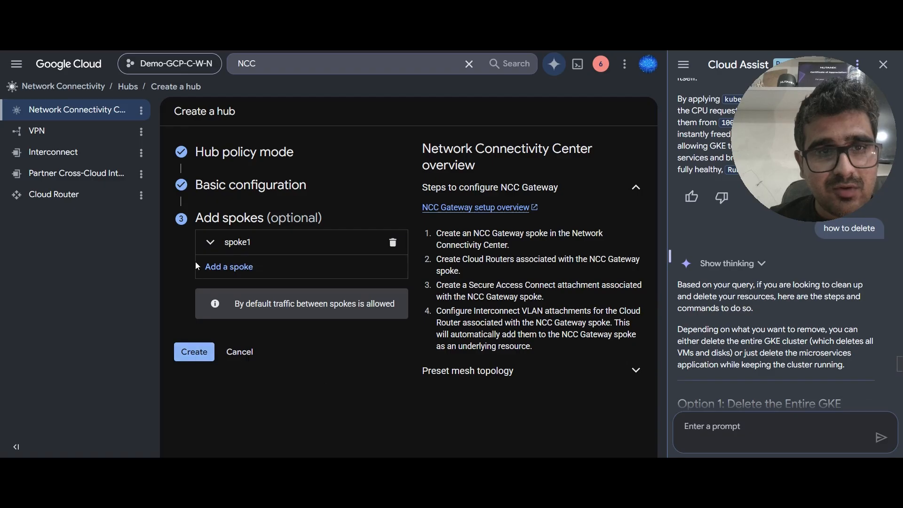
click(224, 269)
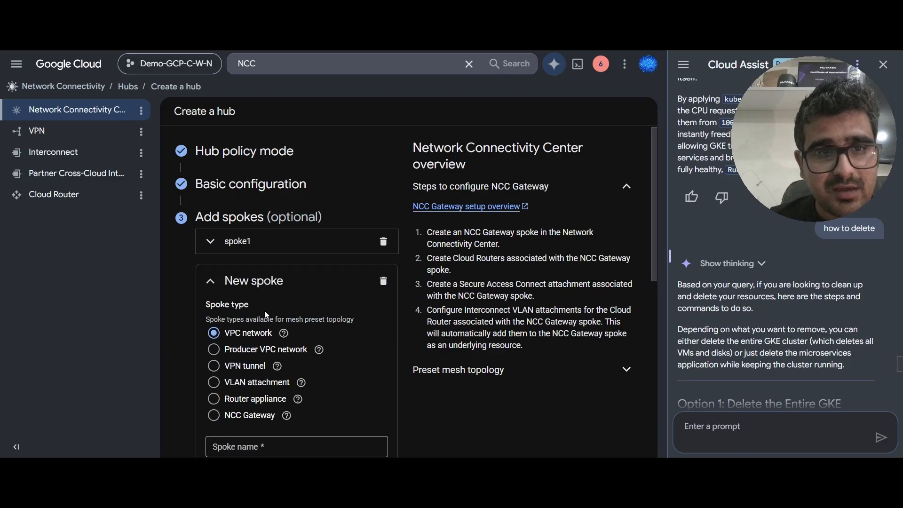
scroll(264, 312, down, 4)
click(240, 275)
text(spoke1)
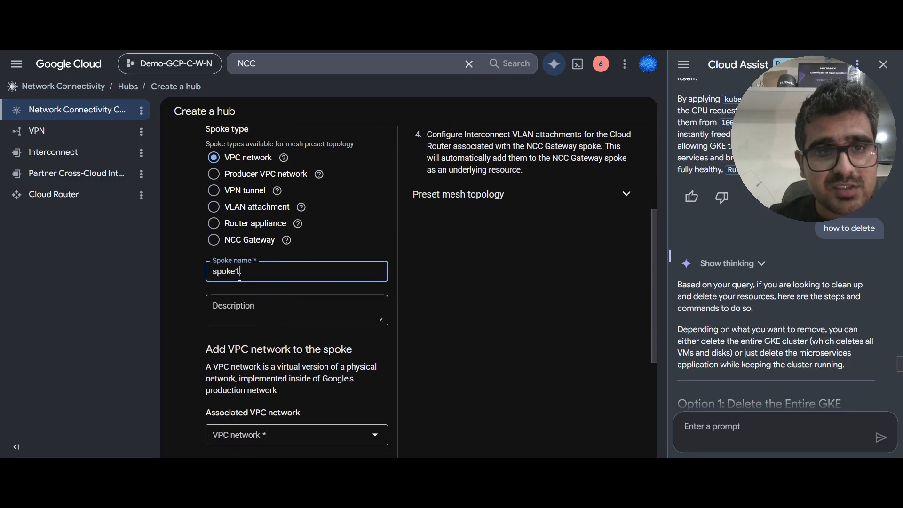
- Associate the second spoke with spoke2-vpc, finish its configuration and create the hub
scroll(239, 277, down, 4)
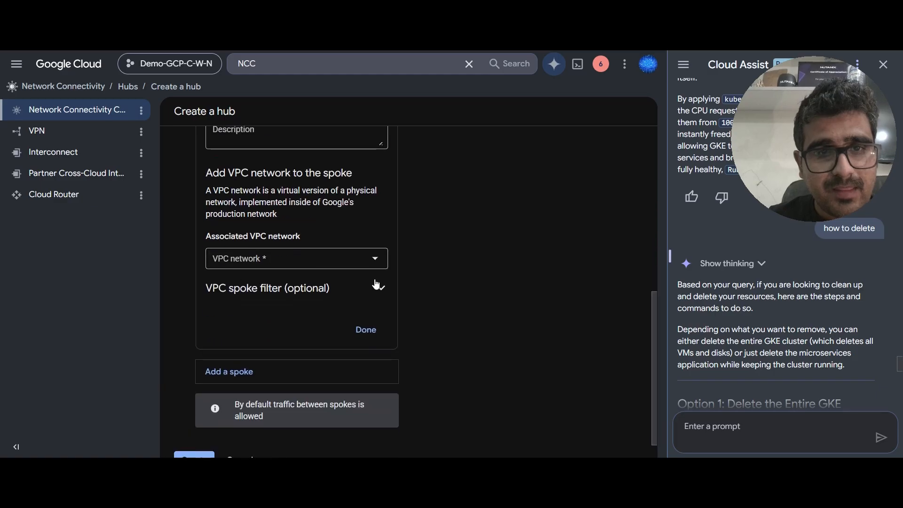
click(375, 263)
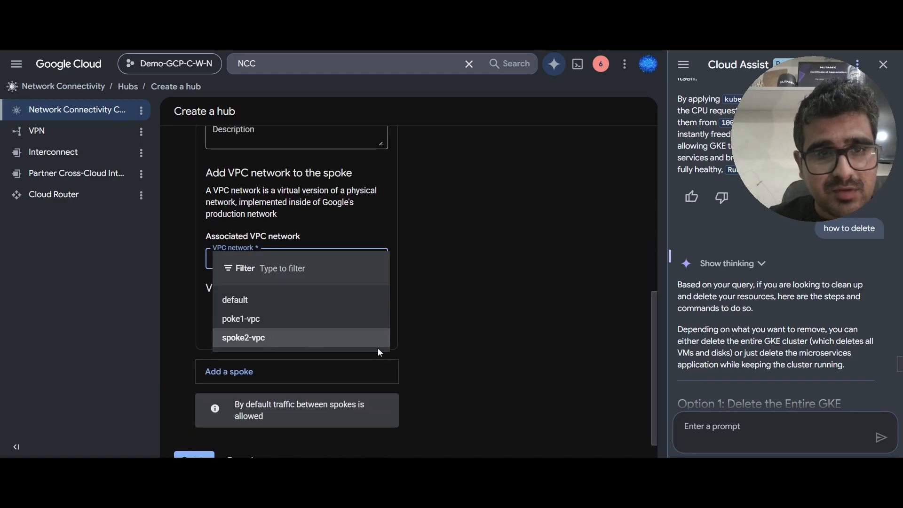
click(272, 338)
click(363, 306)
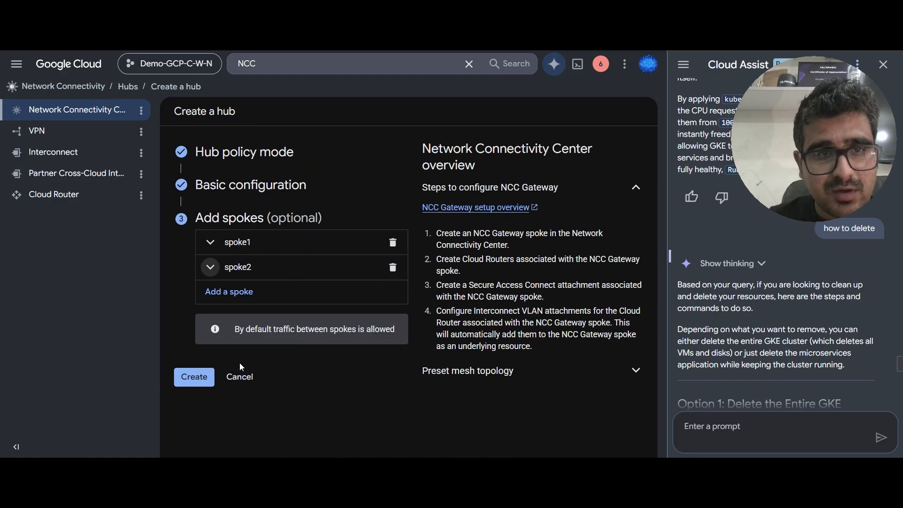
click(194, 376)
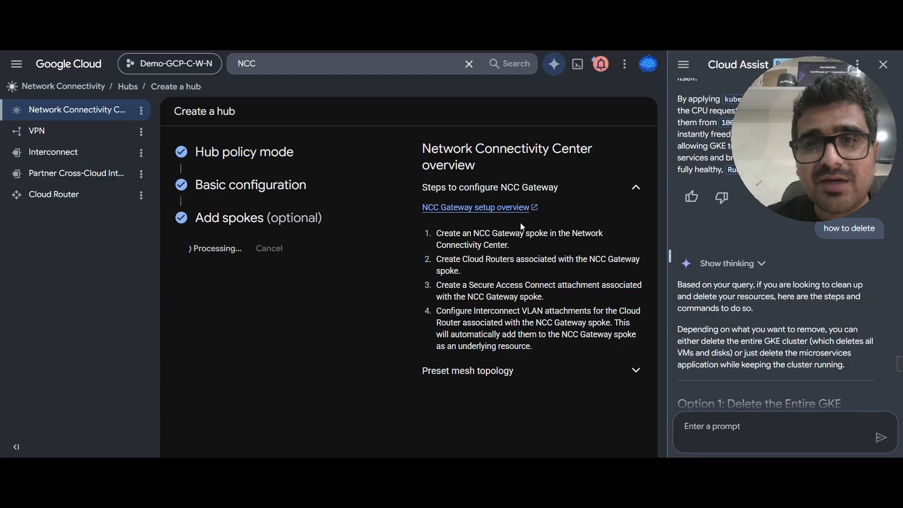
- Check the progress of the hub creation in the notifications
click(600, 64)
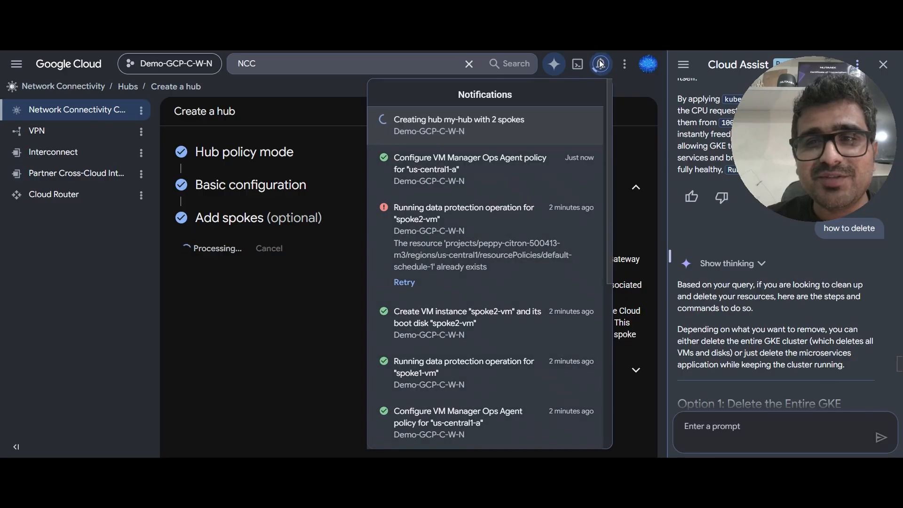
click(601, 64)
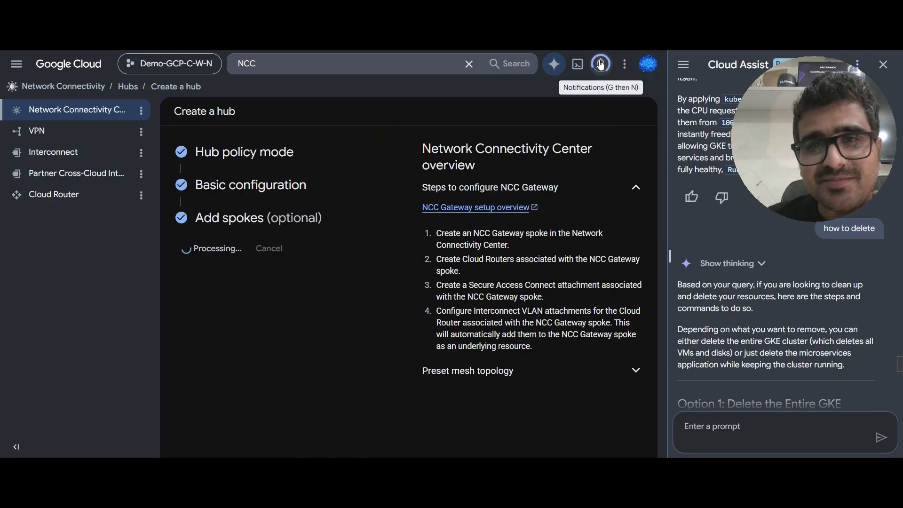
click(601, 65)
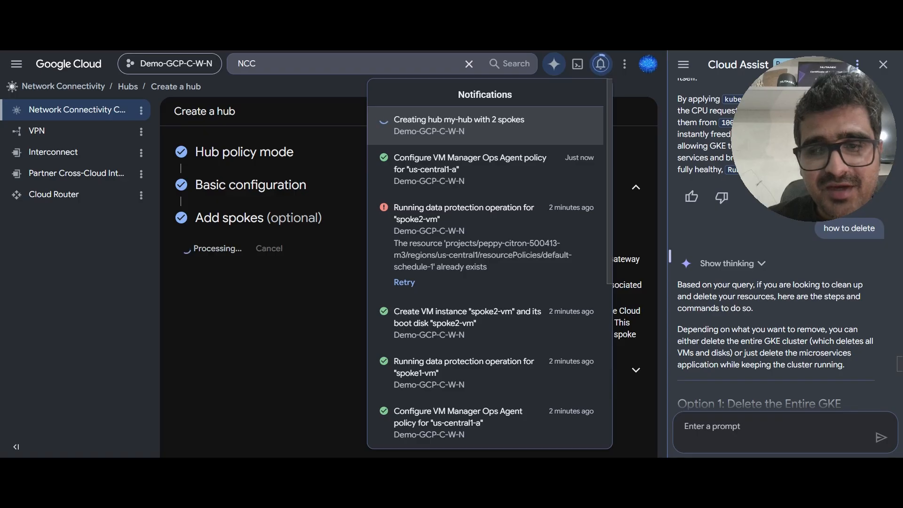
- Retry the failed SSH connection to spoke2-vm and move its session window aside to uncover the hub page
click(330, 407)
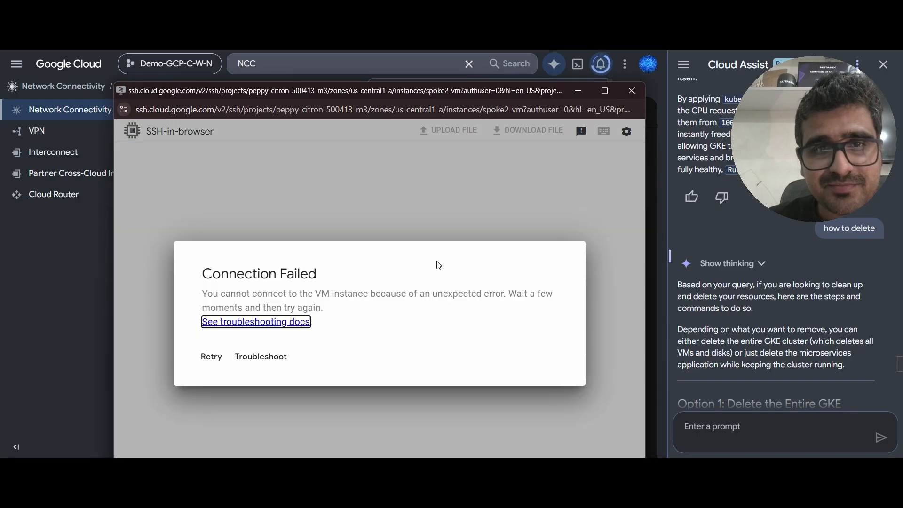
click(224, 360)
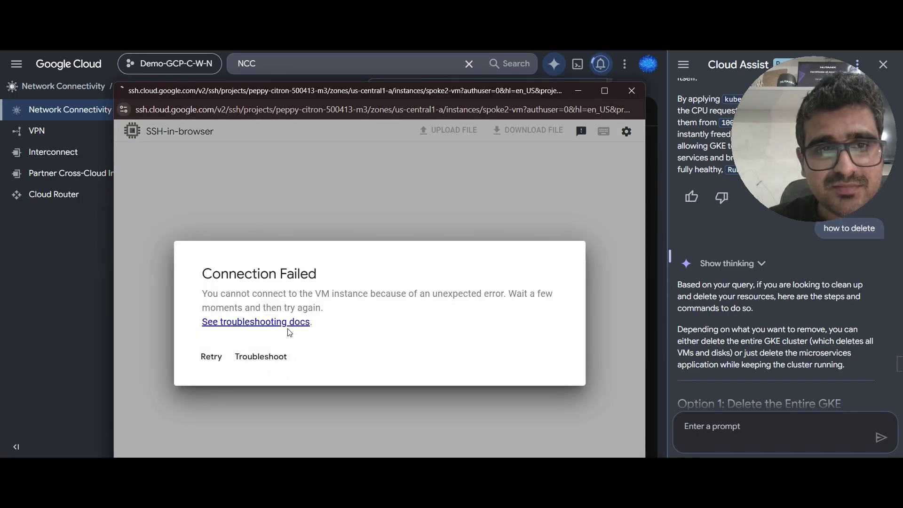
click(214, 361)
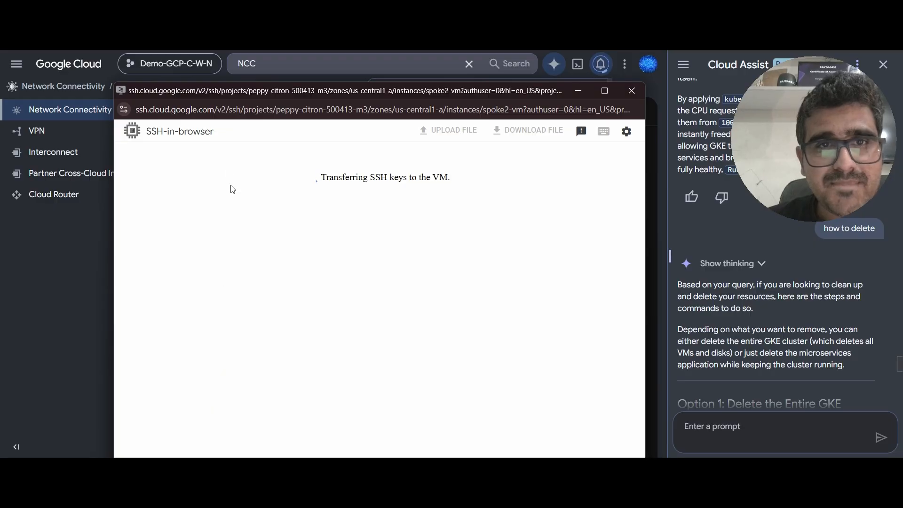
drag(268, 91, 305, 58)
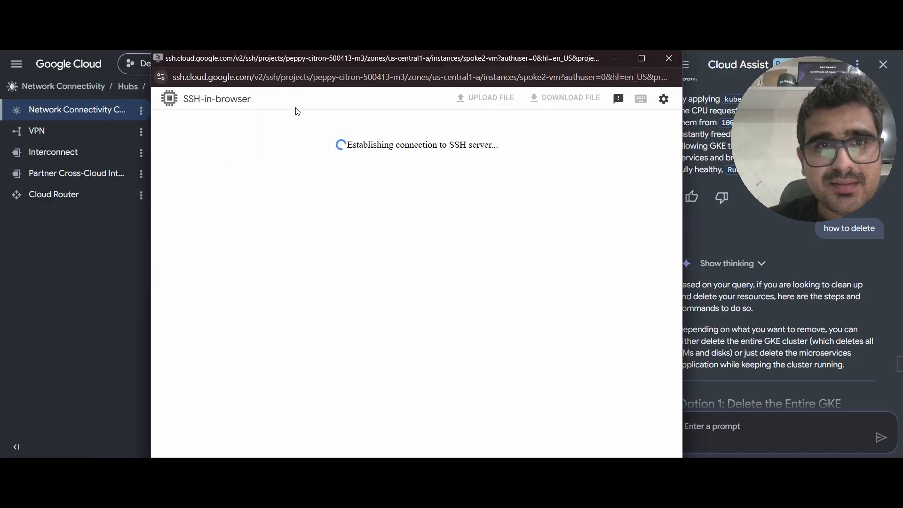
drag(359, 61, 486, 62)
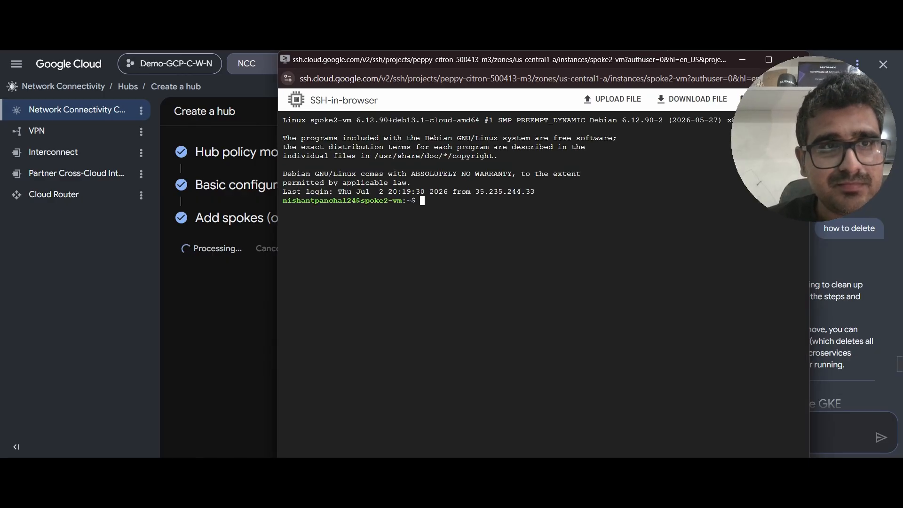
- Duplicate the console tab and use the copy to view the internal IPs in the Compute Engine VM instances list
right_click(88, 14)
click(135, 93)
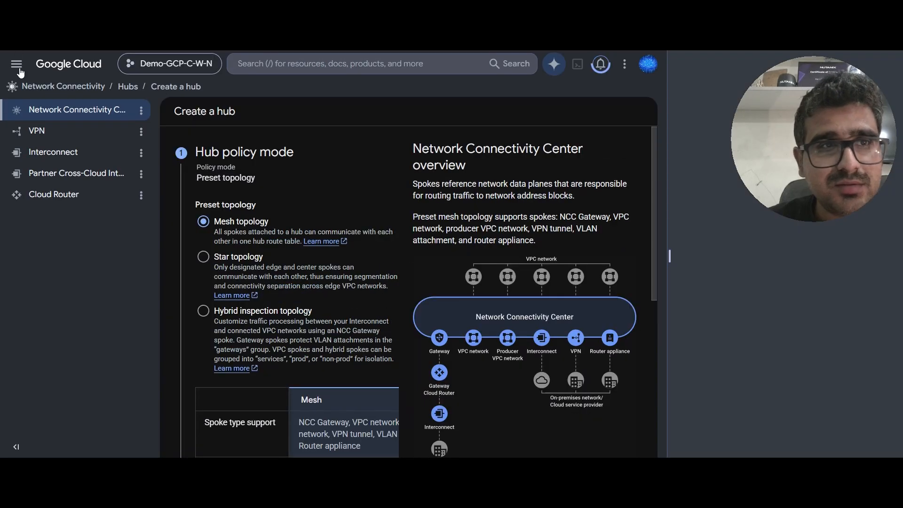
click(20, 69)
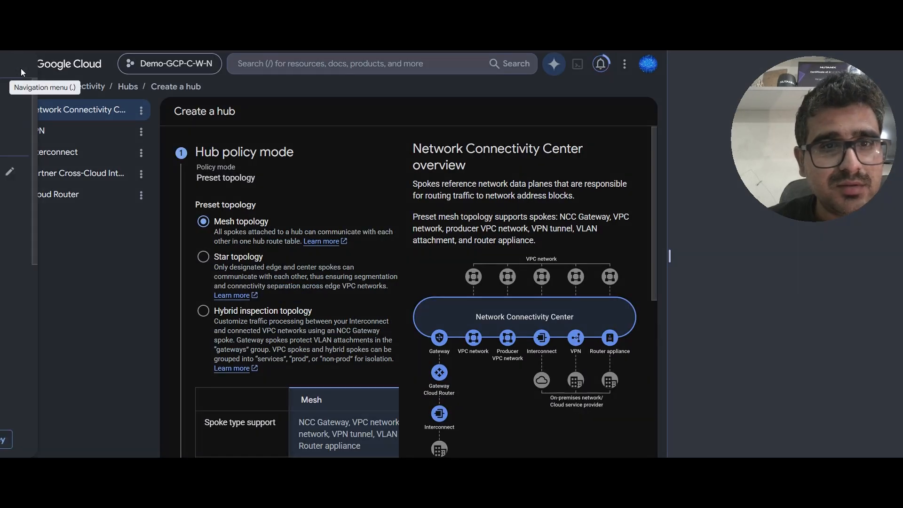
mouse_move(87, 250)
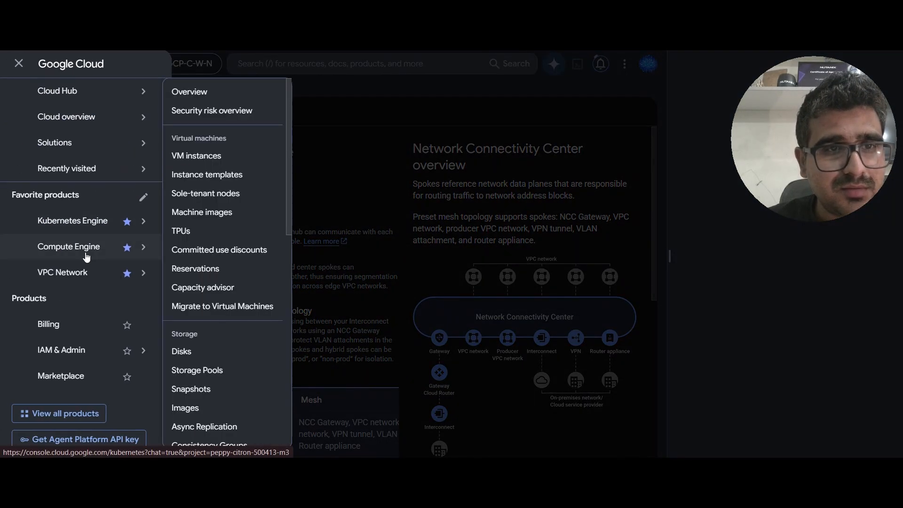
click(205, 160)
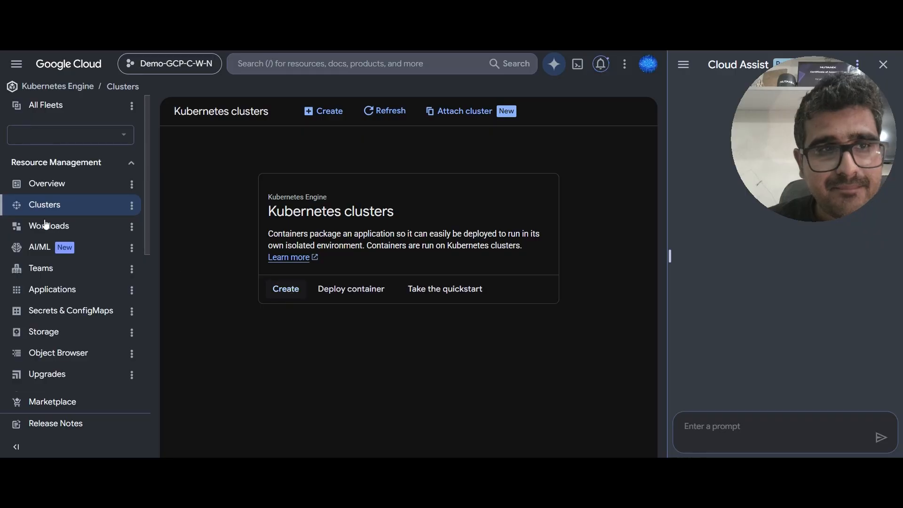
click(16, 63)
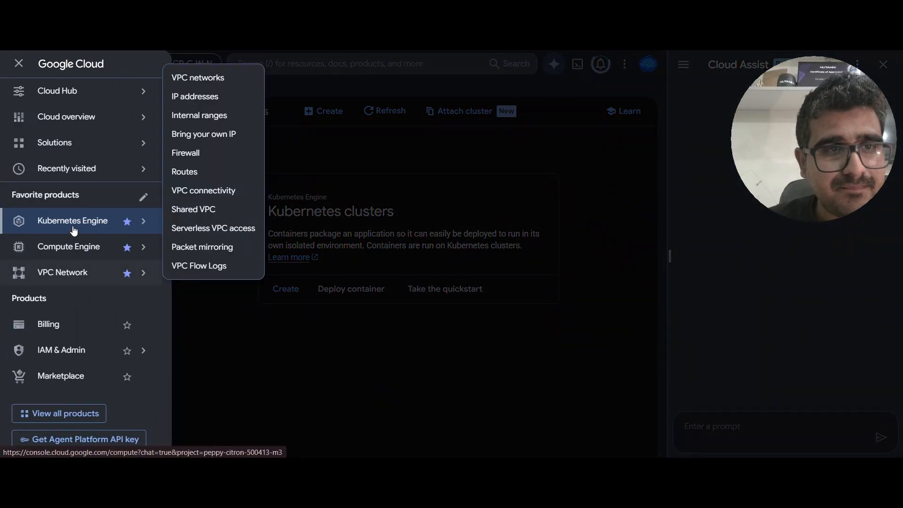
mouse_move(94, 246)
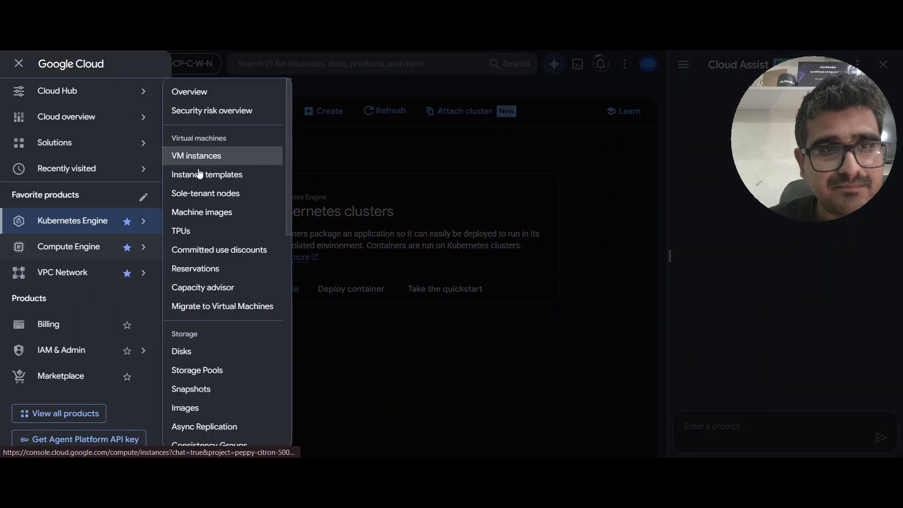
click(199, 170)
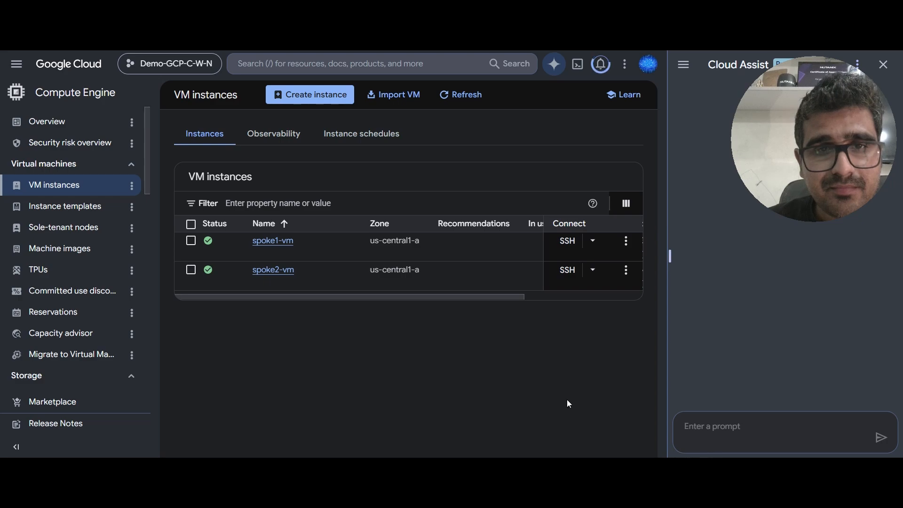
drag(439, 296, 519, 315)
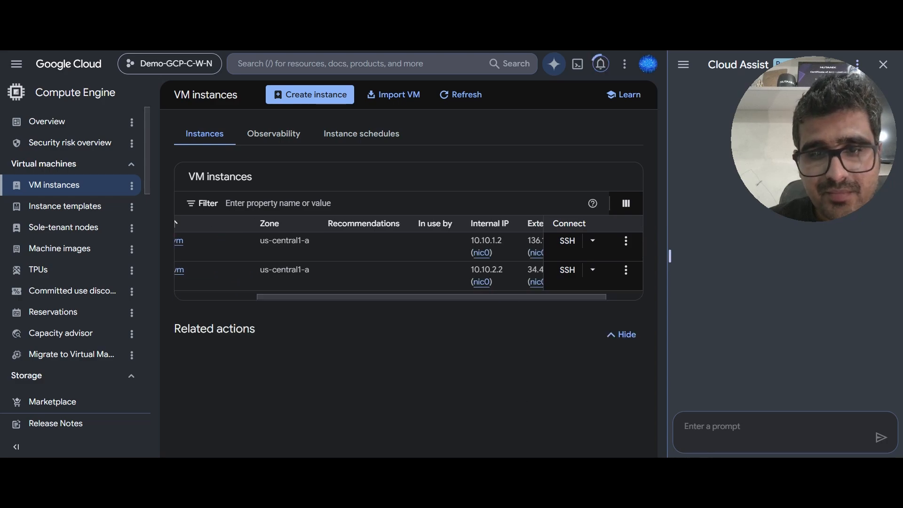
- Start the SSH-in-browser connection to spoke2-vm again and move its window clear of the VM instances list
click(547, 471)
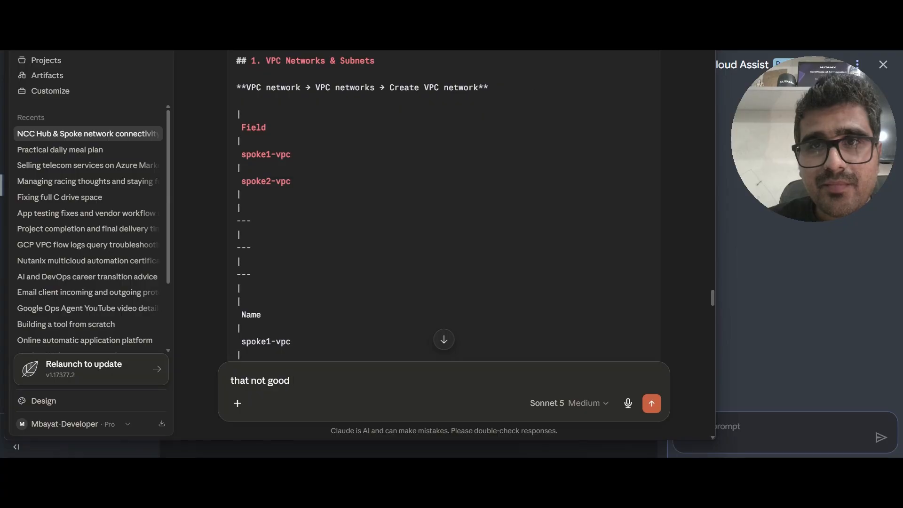
key(alt+Tab)
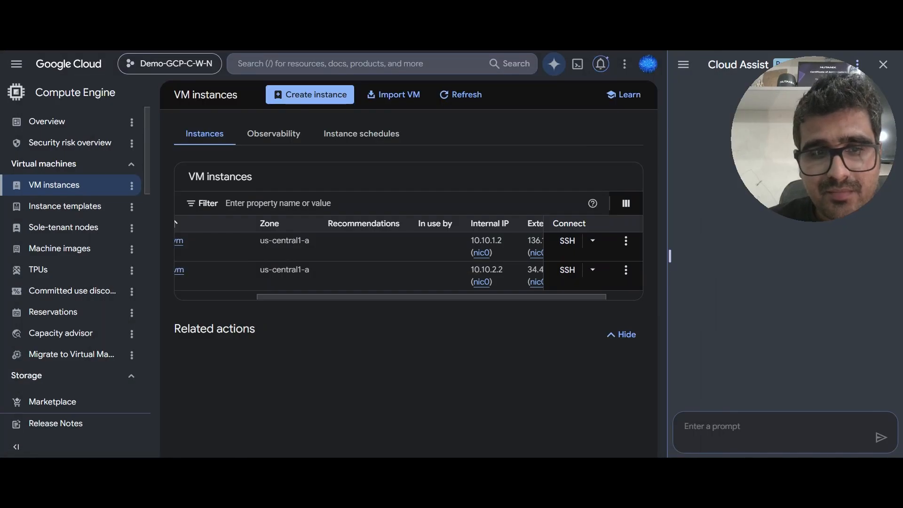
scroll(784, 264, up, 10)
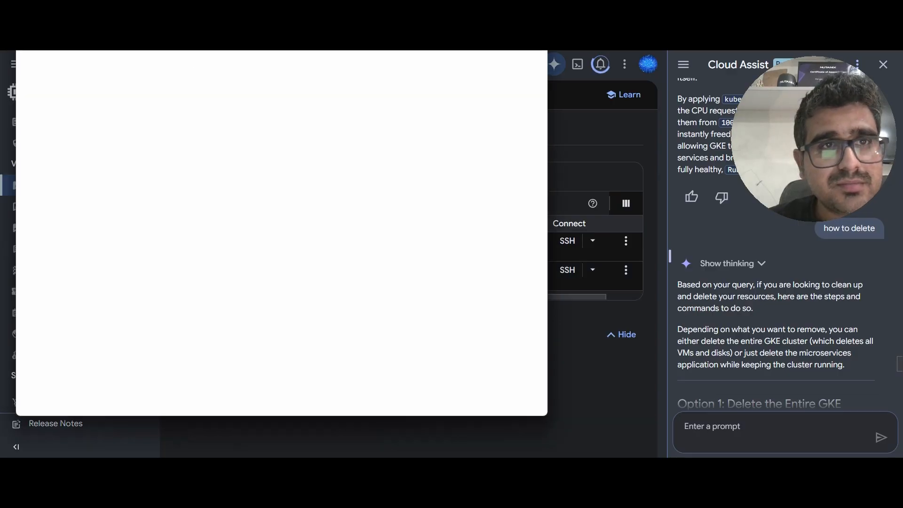
drag(158, 59, 518, 305)
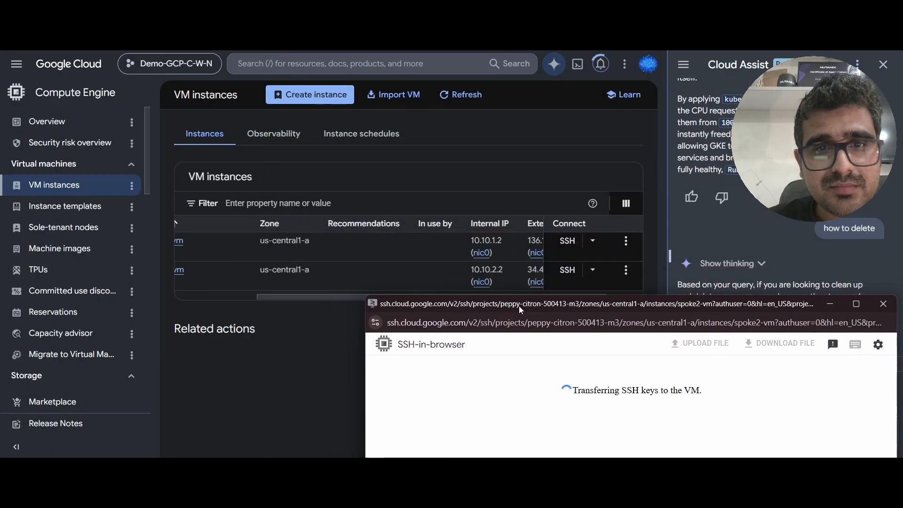
- Return to the Network Connectivity Center hubs, open my-hub and examine its spokes
click(226, 89)
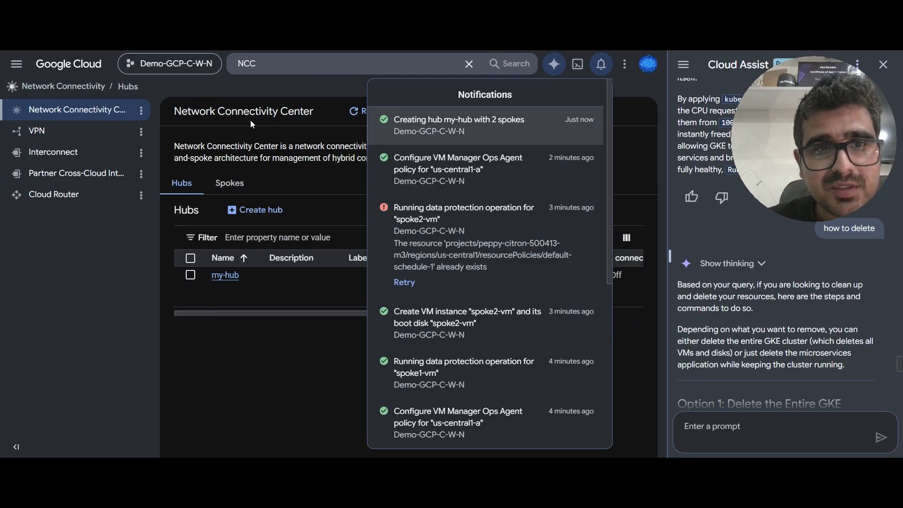
click(249, 494)
click(219, 307)
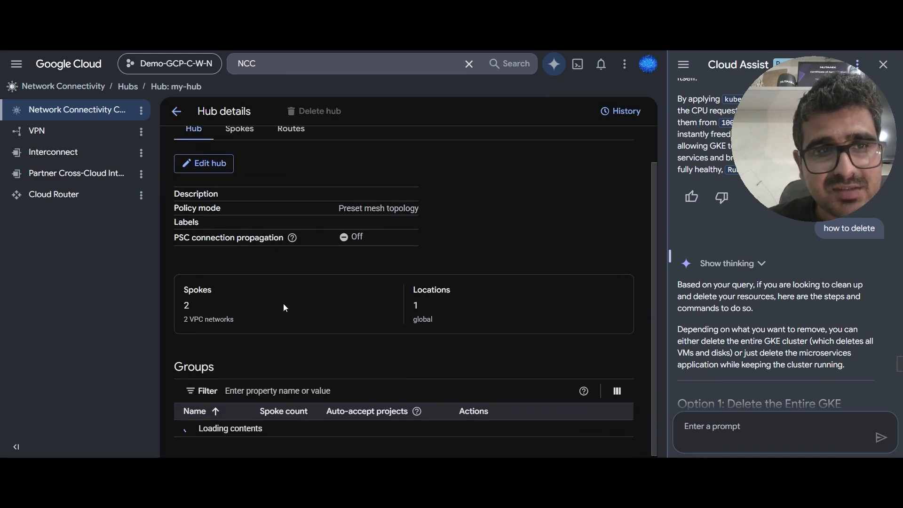
click(241, 170)
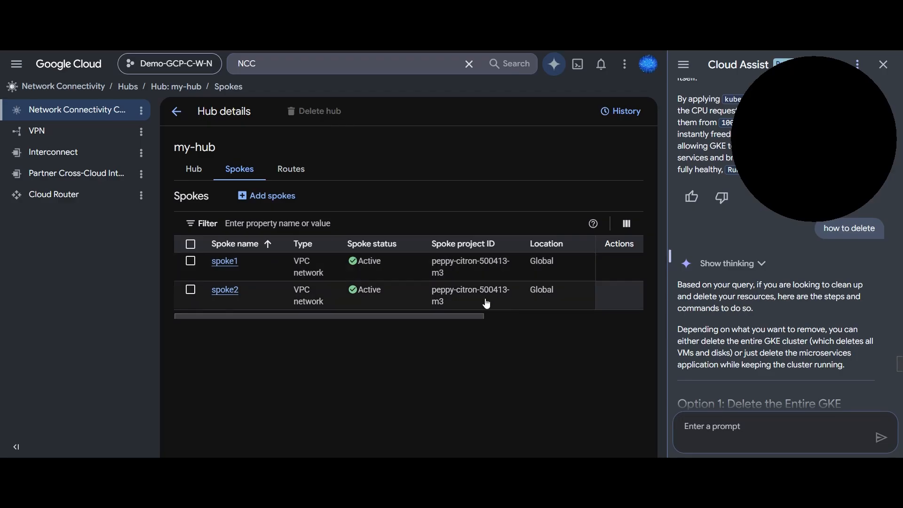
drag(458, 318, 314, 269)
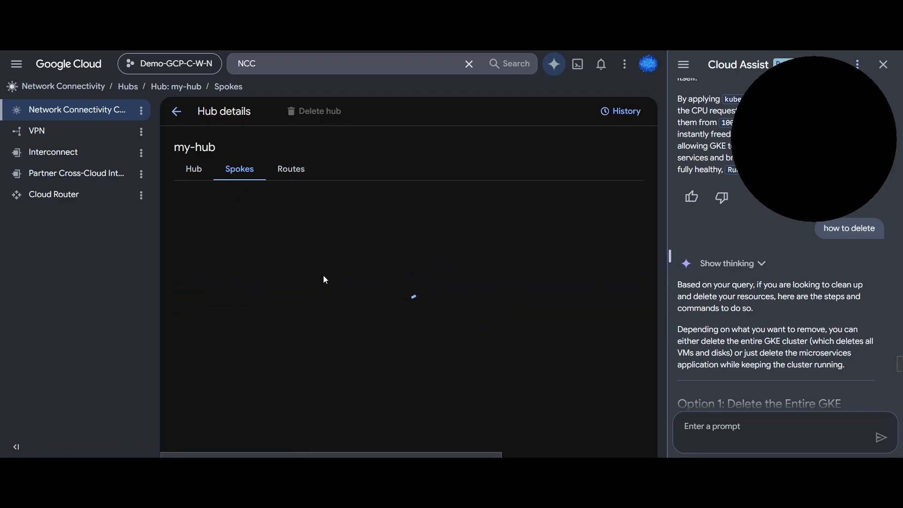
- Show the routes of my-hub for the region us-central1 (Iowa)
scroll(410, 334, down, 1)
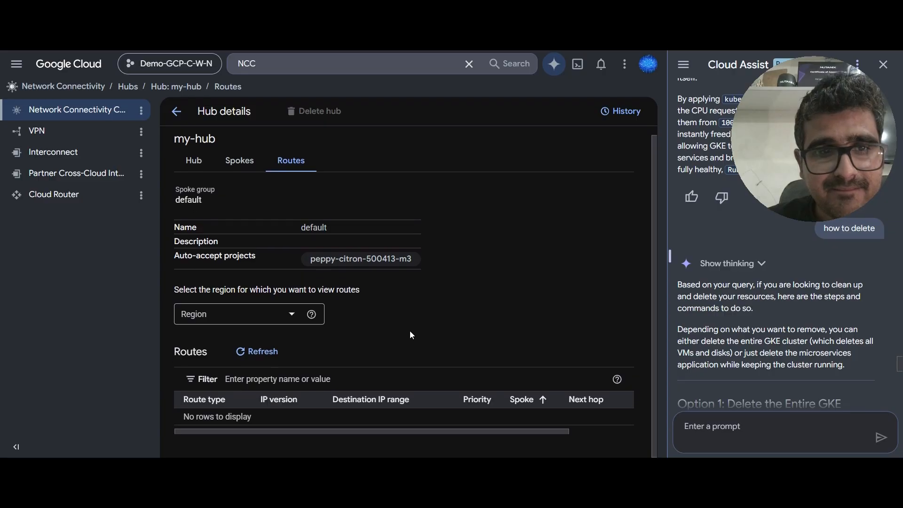
click(289, 314)
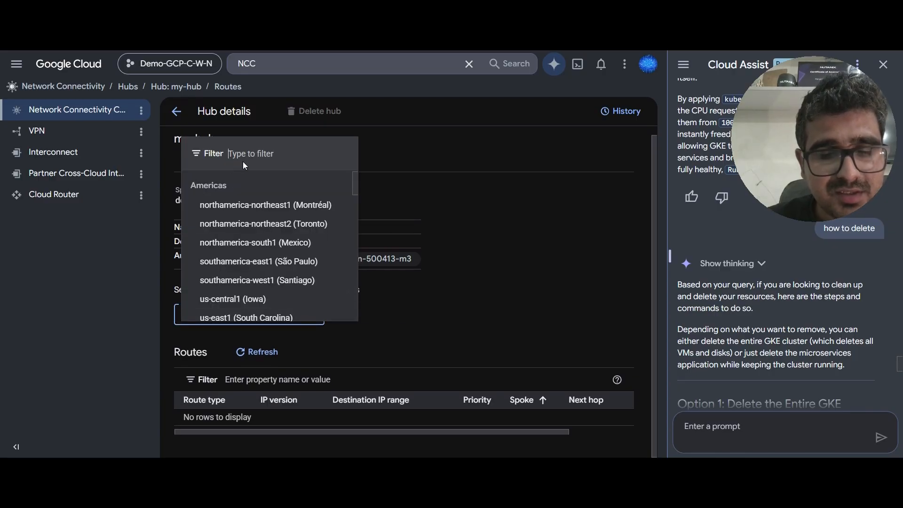
text(us)
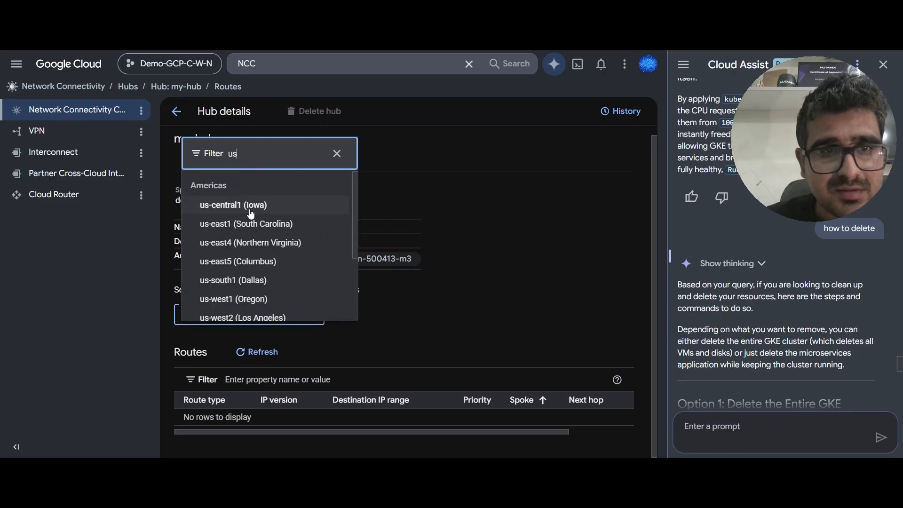
click(251, 214)
scroll(461, 388, down, 1)
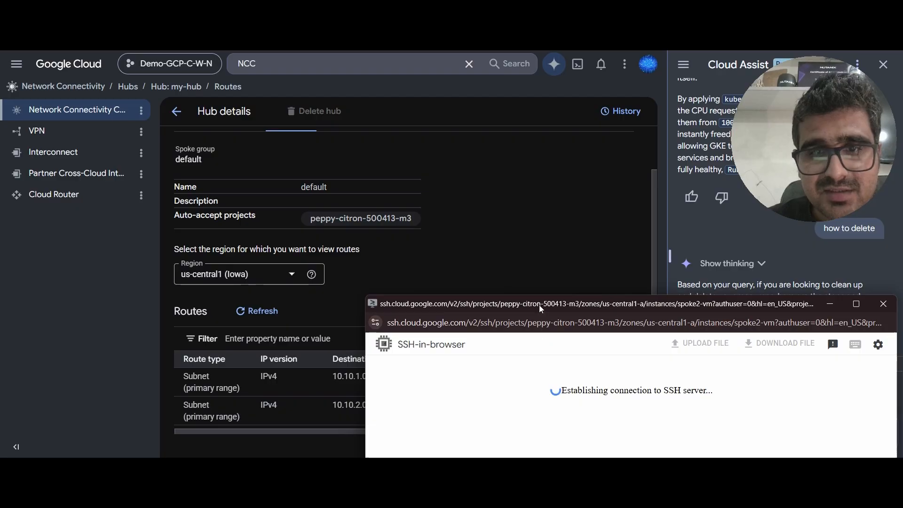
- Close the two open SSH-in-browser windows of spoke2-vm
drag(539, 304, 266, 154)
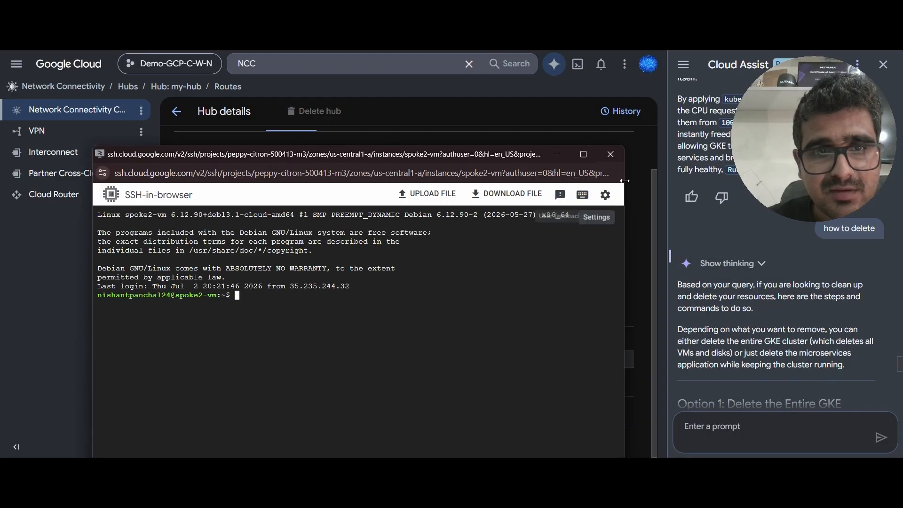
click(610, 154)
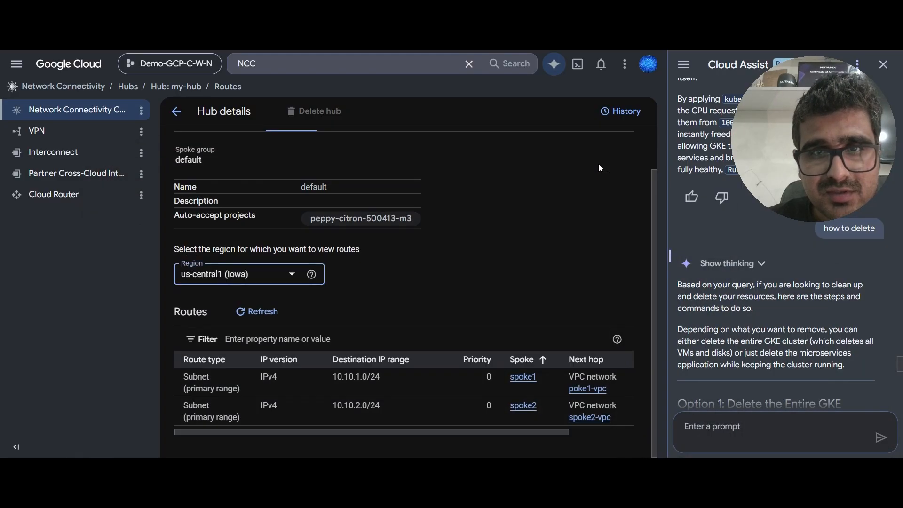
key(alt+Tab)
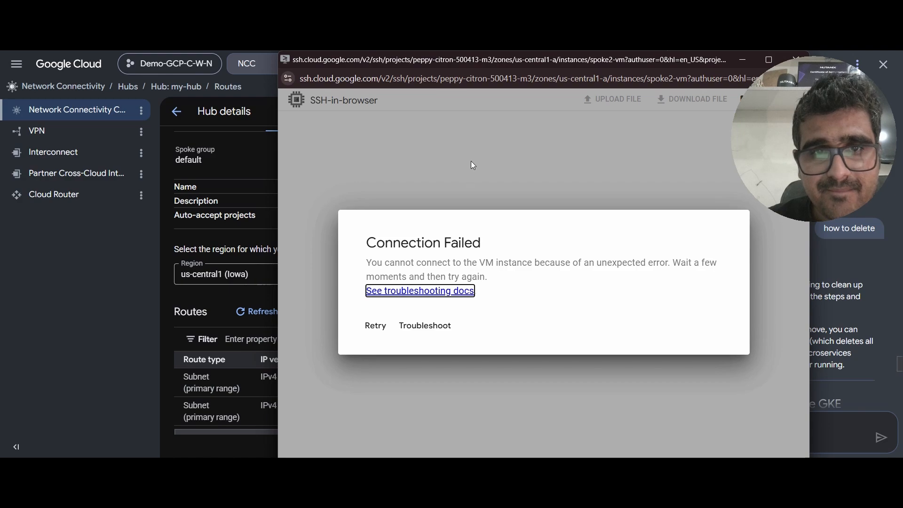
drag(529, 62, 304, 79)
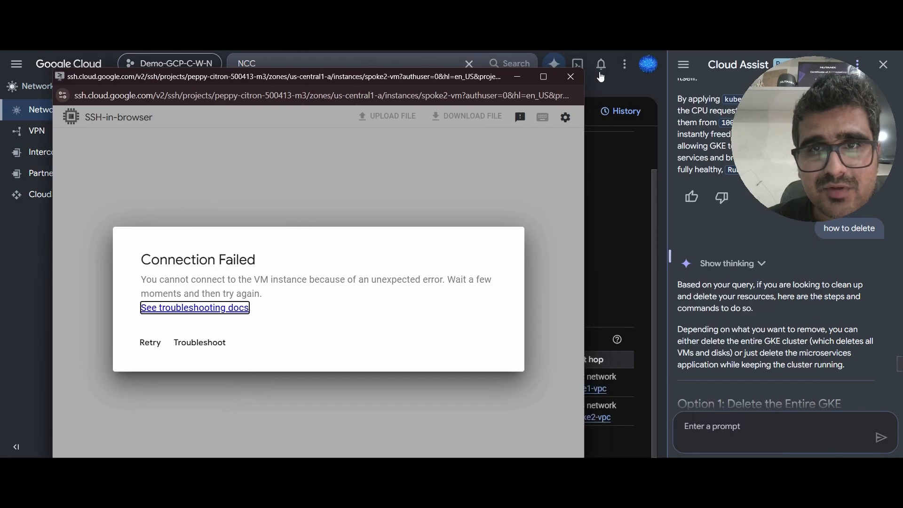
click(571, 77)
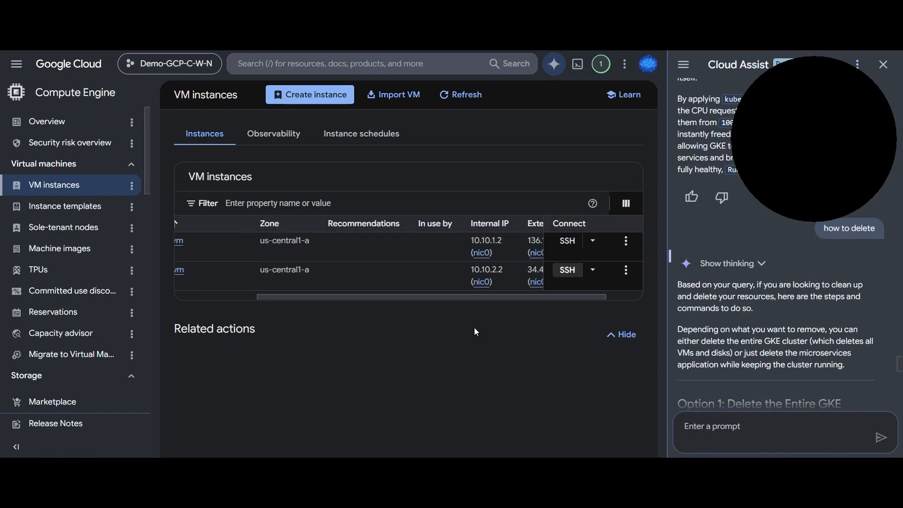
- Open a new SSH-in-browser session to spoke2-vm, ping 10.10.1.2 from it, and close the session window
click(567, 270)
drag(222, 61, 289, 56)
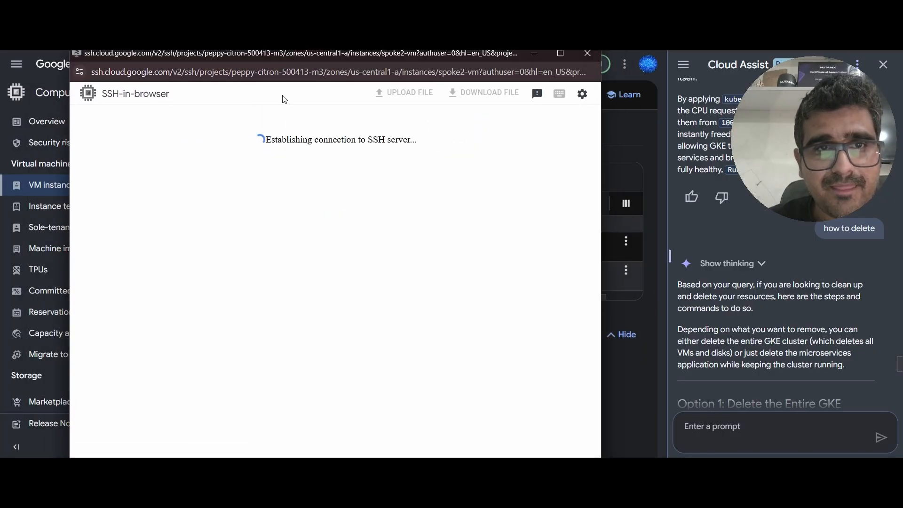
drag(323, 54, 166, 59)
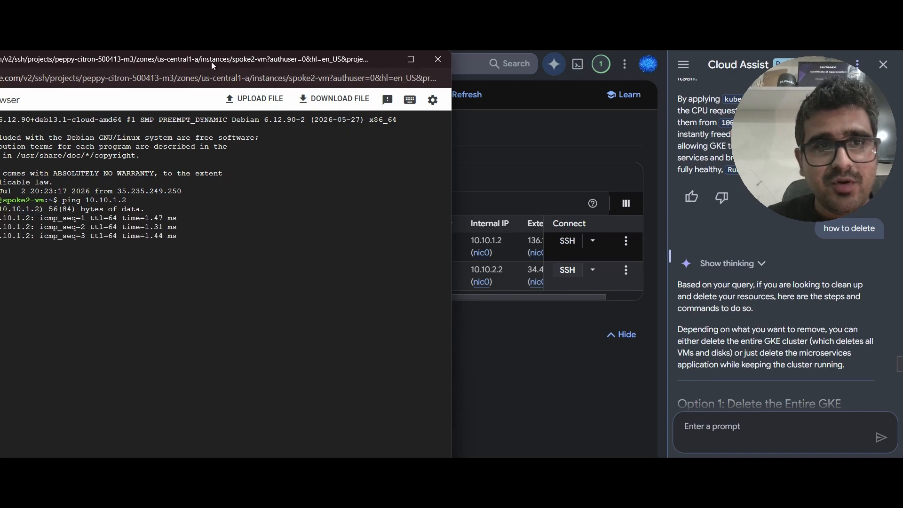
drag(199, 58, 244, 60)
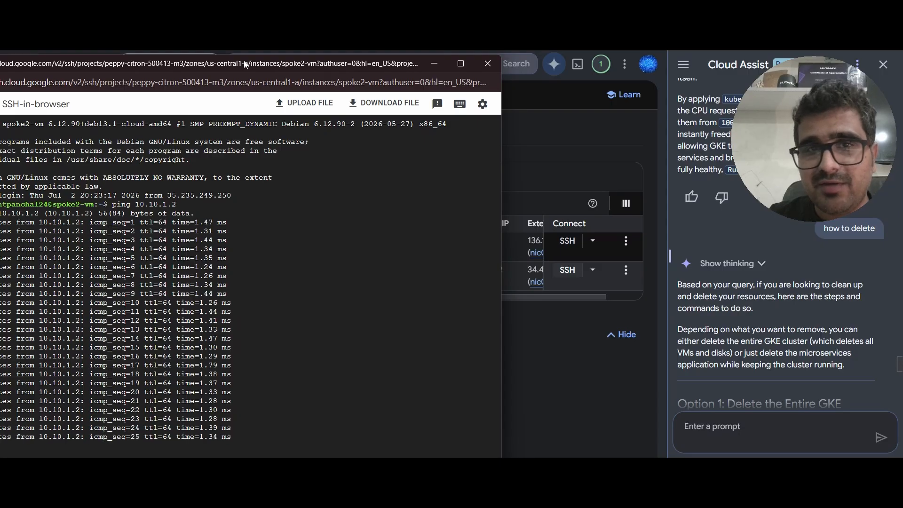
click(487, 64)
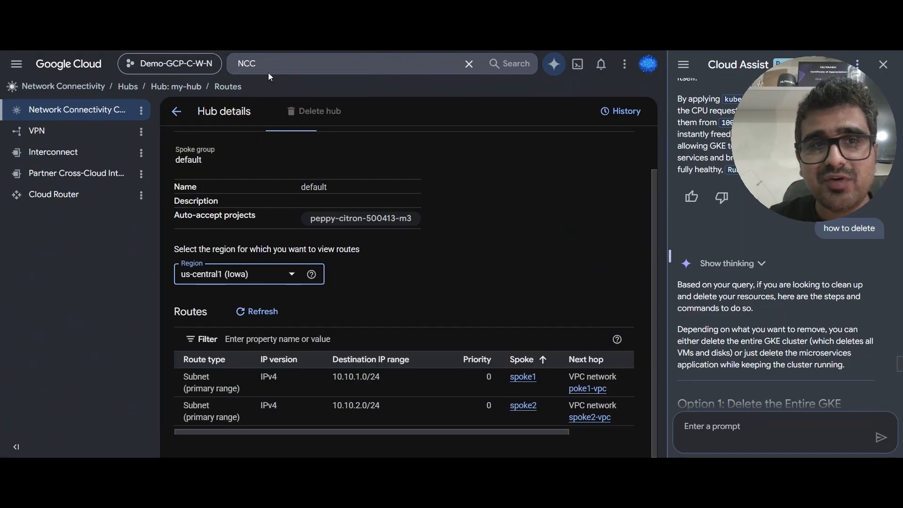
- Return to the VM instances list, start an SSH-in-browser session to spoke1-vm and move its window clear of the internal IPs
click(266, 65)
key(Escape)
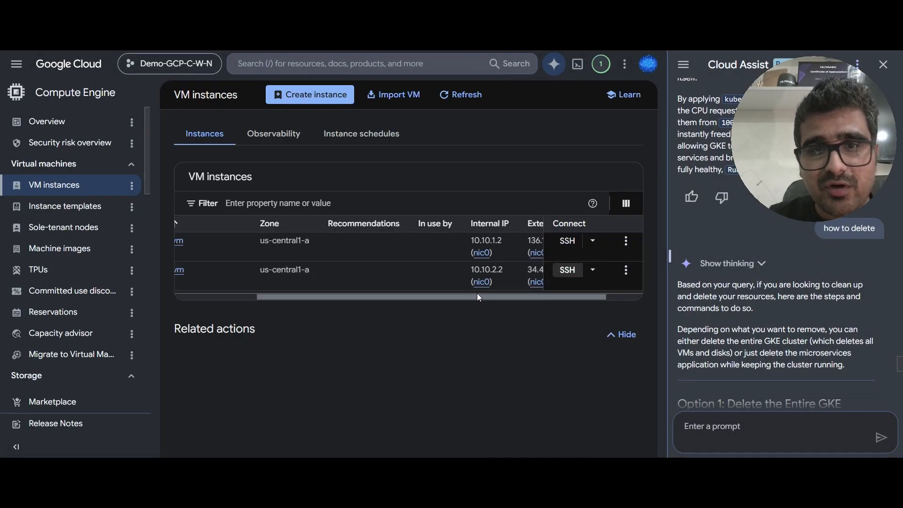
drag(477, 296, 540, 296)
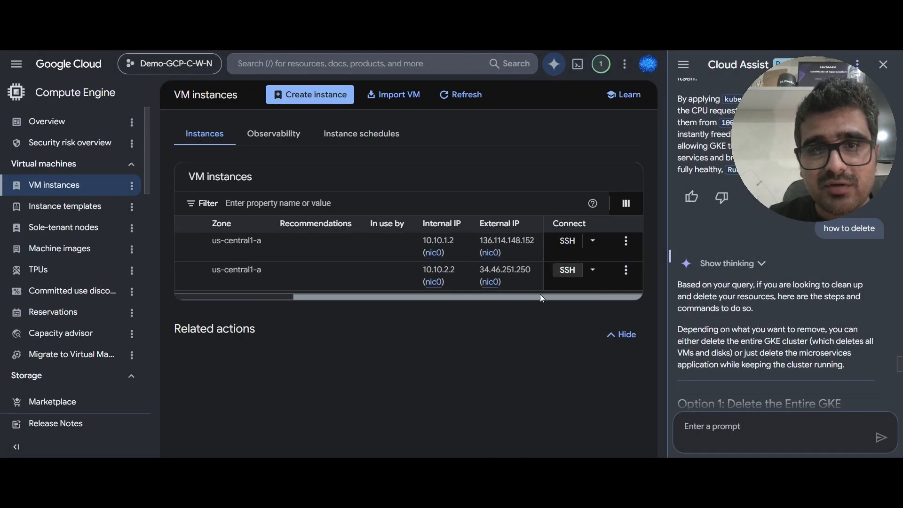
click(566, 268)
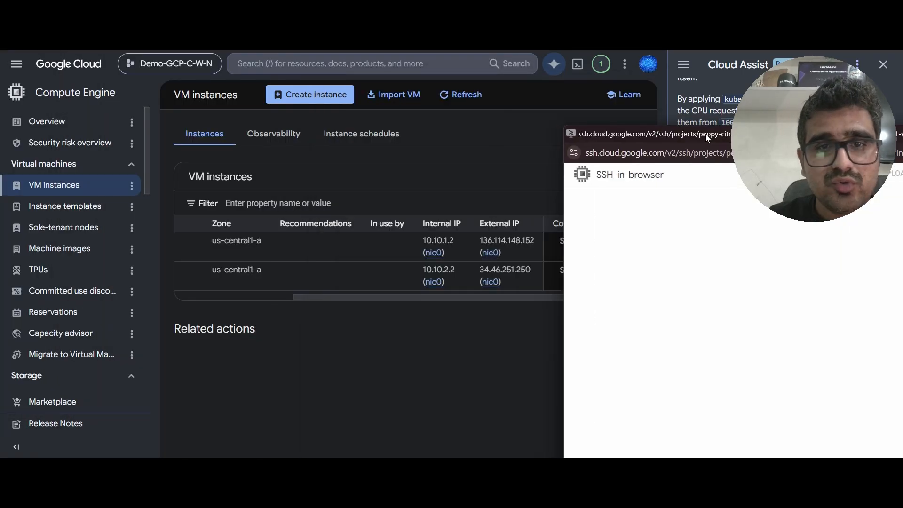
drag(656, 126, 215, 57)
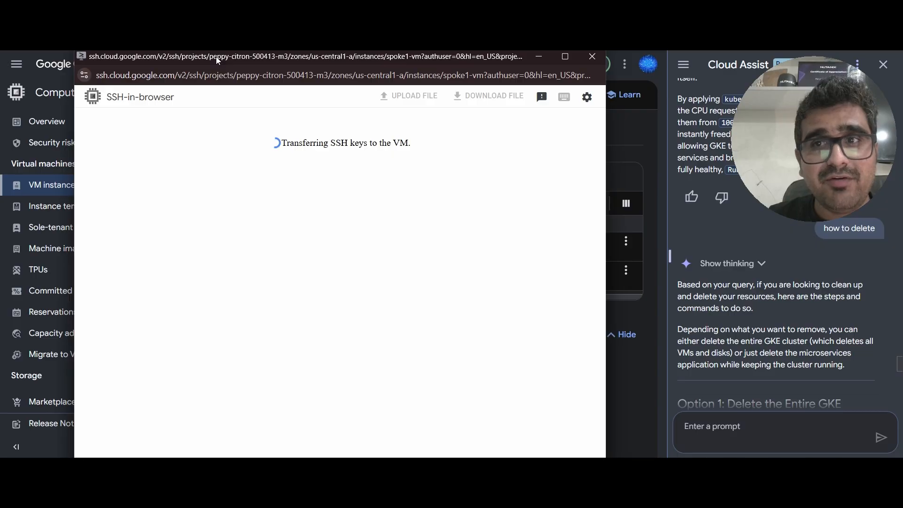
mouse_move(216, 56)
mouse_down()
mouse_move(204, 35)
mouse_move(202, 58)
mouse_up()
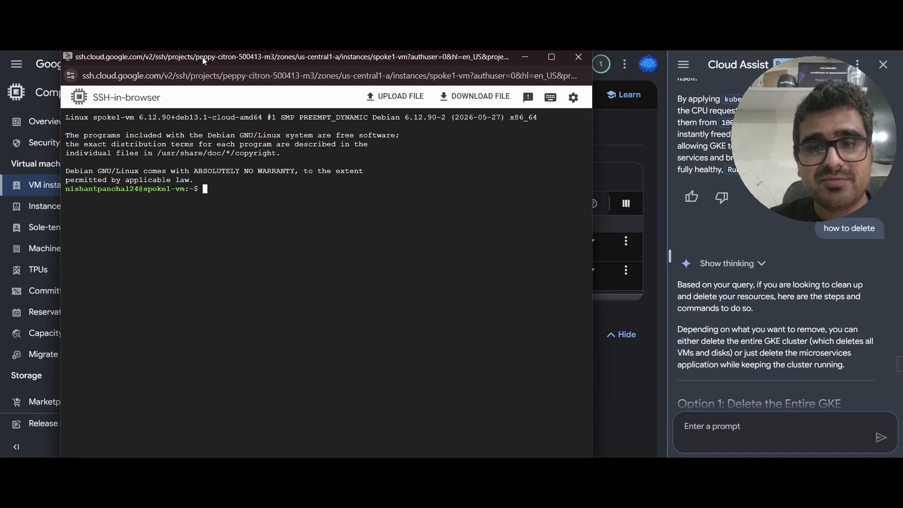
drag(277, 57, 717, 102)
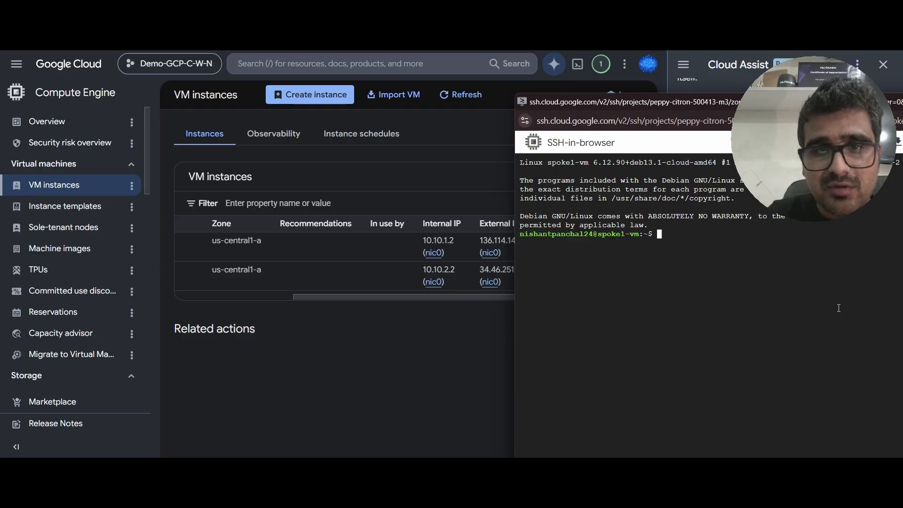
- Ping 10.10.2.2 from the spoke1-vm terminal, stop the ping and close the session window
text(ping 10.10.2.2)
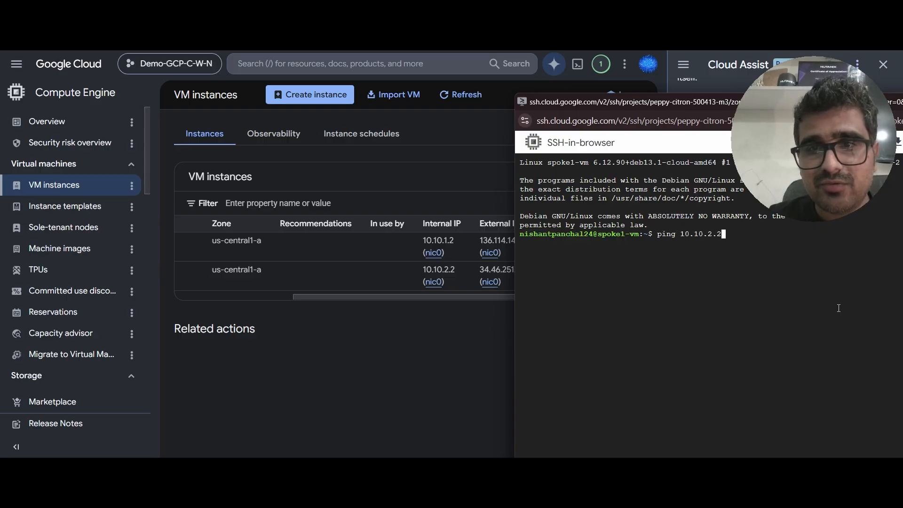
key(Return)
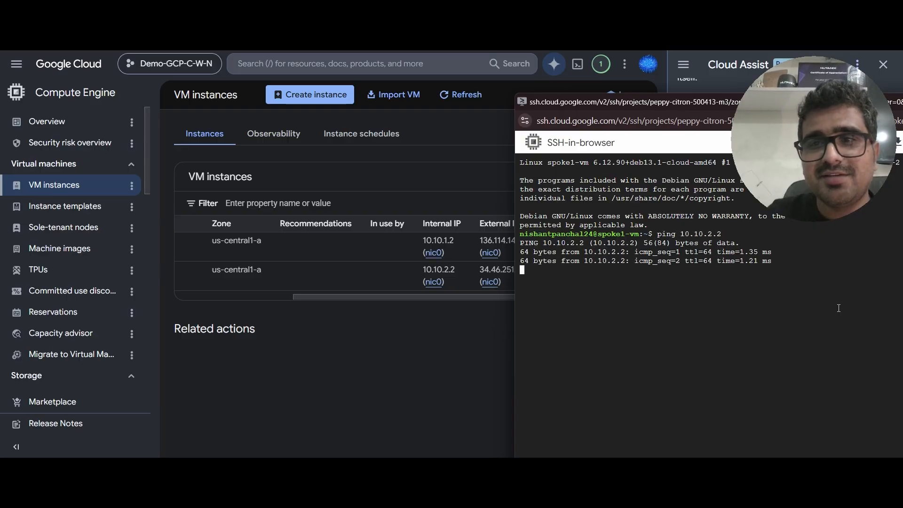
key(ctrl+c)
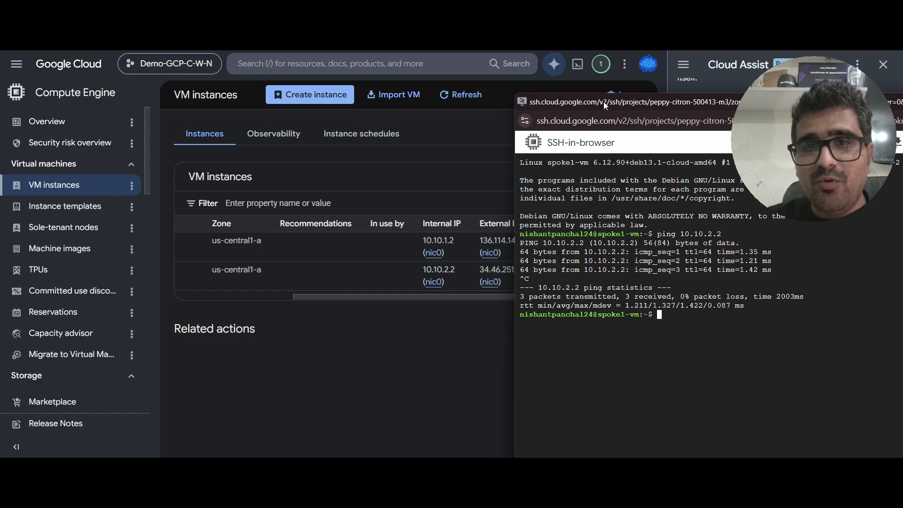
drag(604, 102, 169, 65)
click(597, 66)
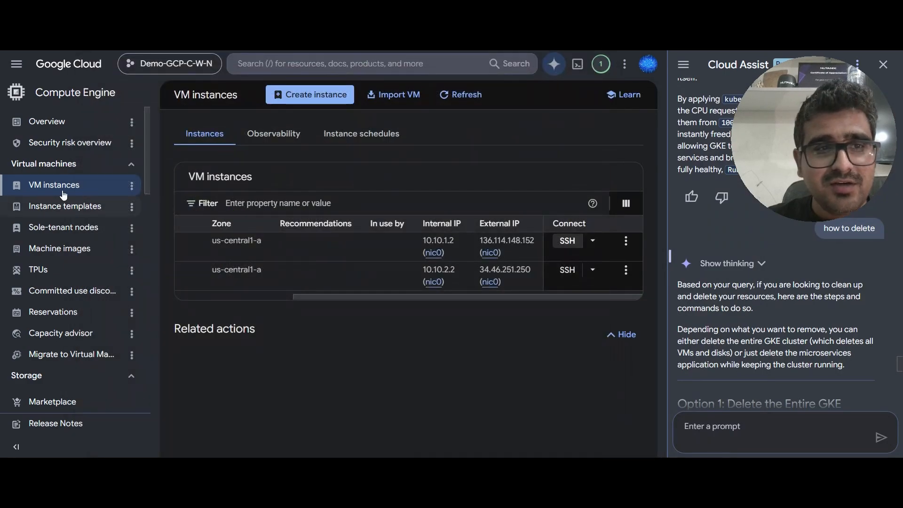
- Return to the Network Connectivity Center hubs and open the spokes of my-hub
click(52, 185)
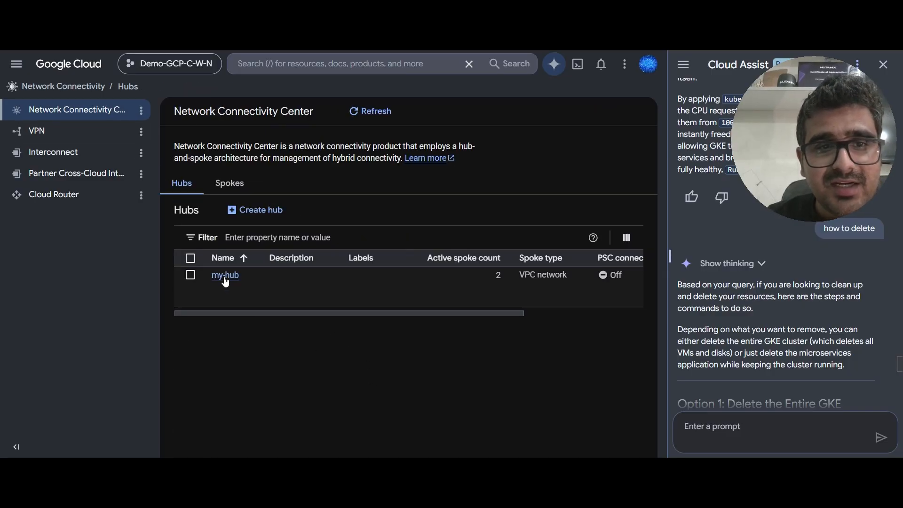
click(225, 277)
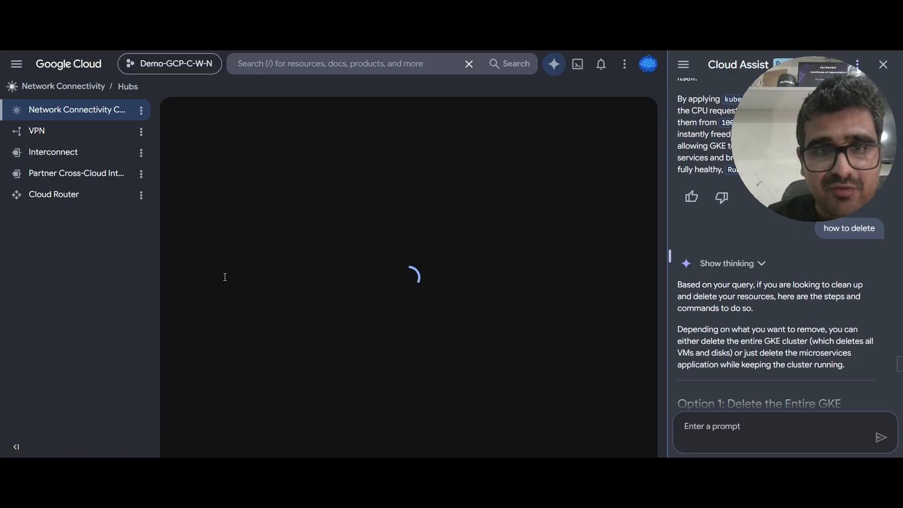
click(239, 170)
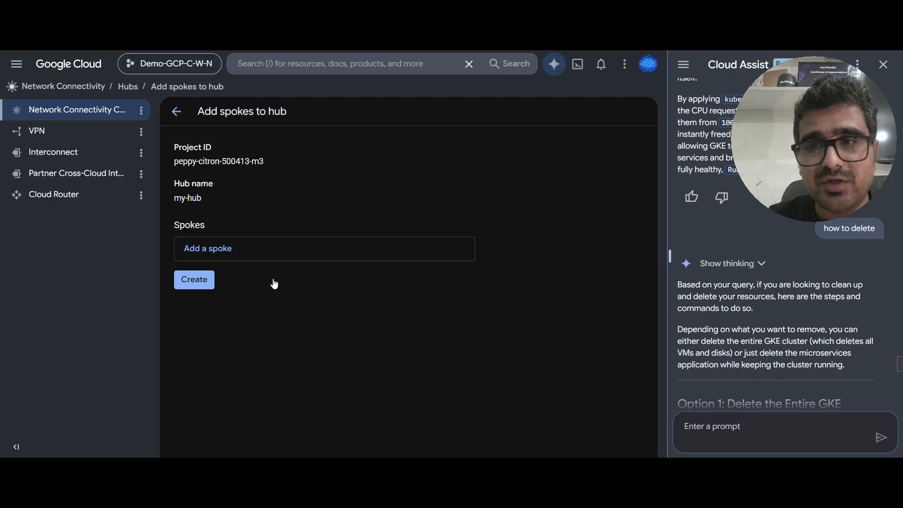
- Examine the spoke types and VPC network choices in my-hub's new spoke form, and leave it without creating a spoke
scroll(273, 284, down, 6)
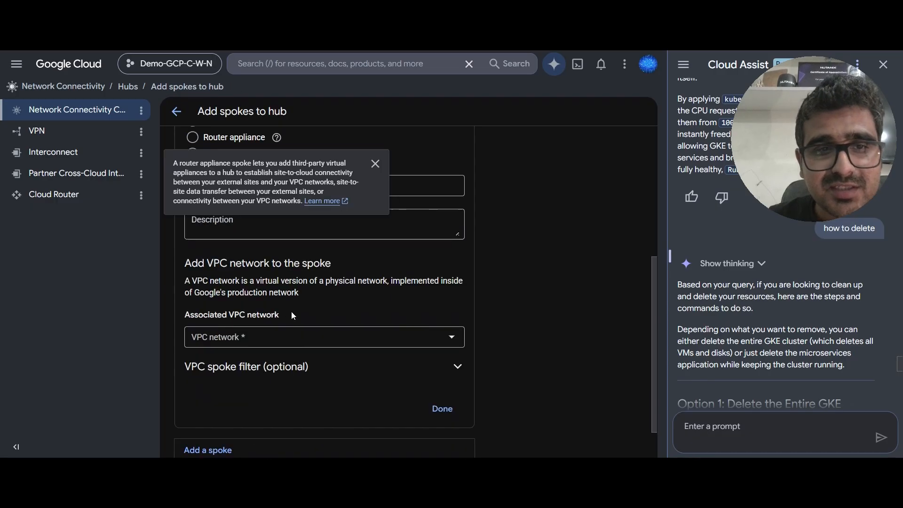
click(297, 286)
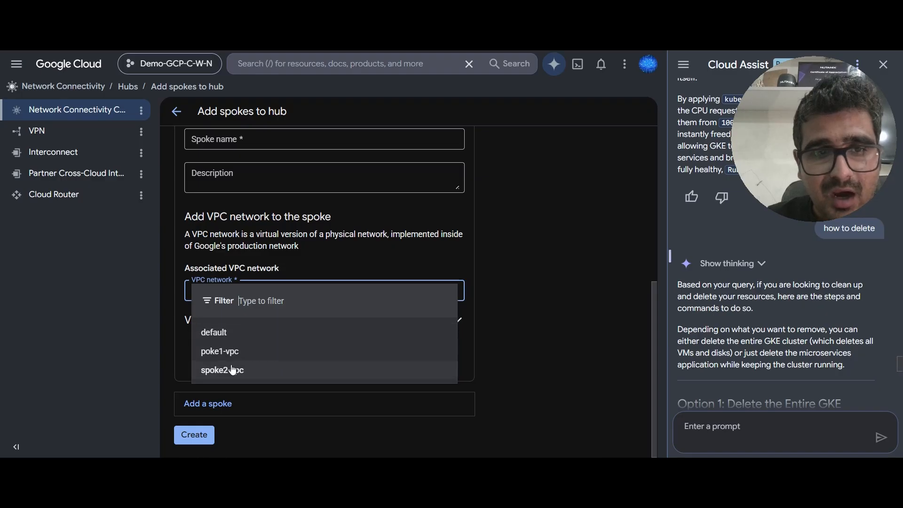
click(543, 345)
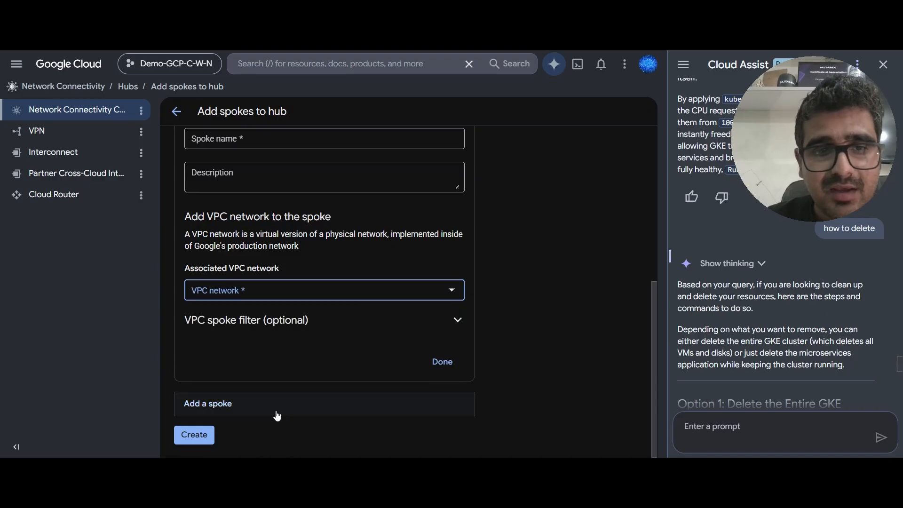
scroll(277, 415, up, 1)
scroll(277, 415, up, 5)
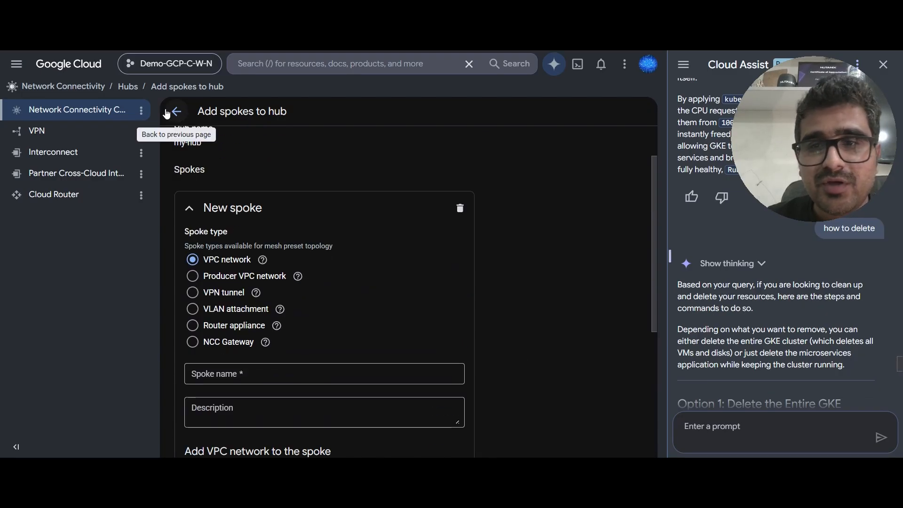
click(176, 111)
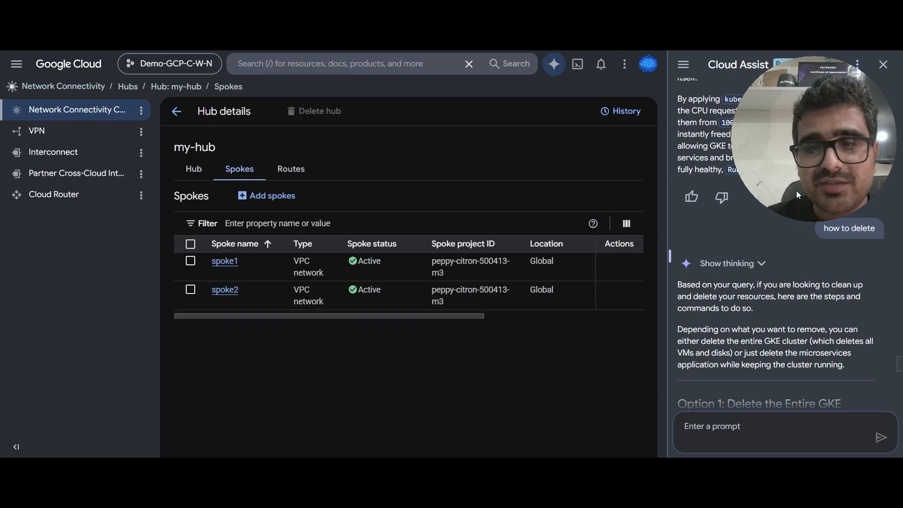
mouse_move(665, 454)
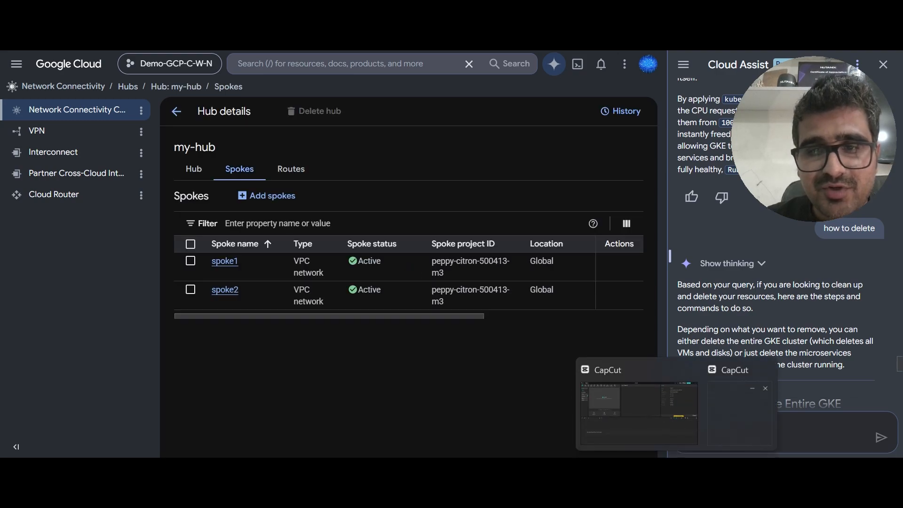
mouse_move(726, 433)
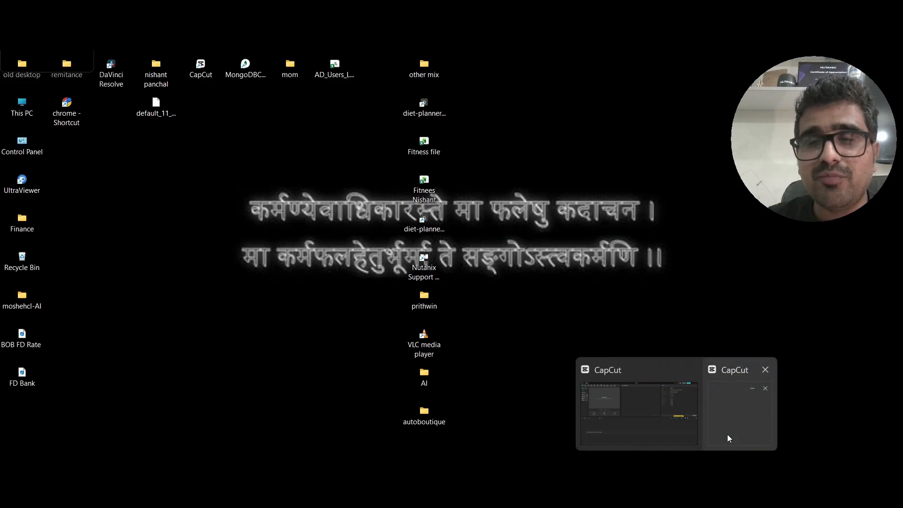